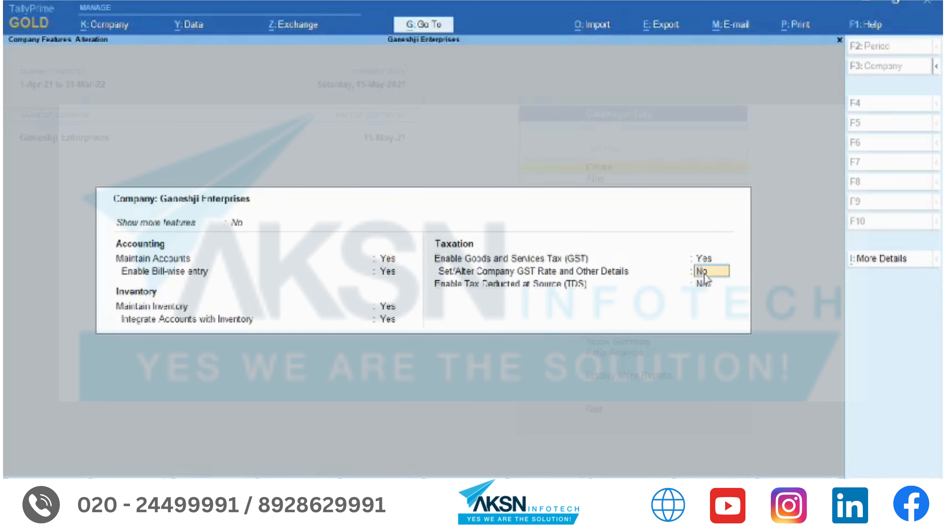
# - Specify company GST as Taxable at 2%, take HSN/SAC from Stock Item, and save with the effective date
pyautogui.press('Return')
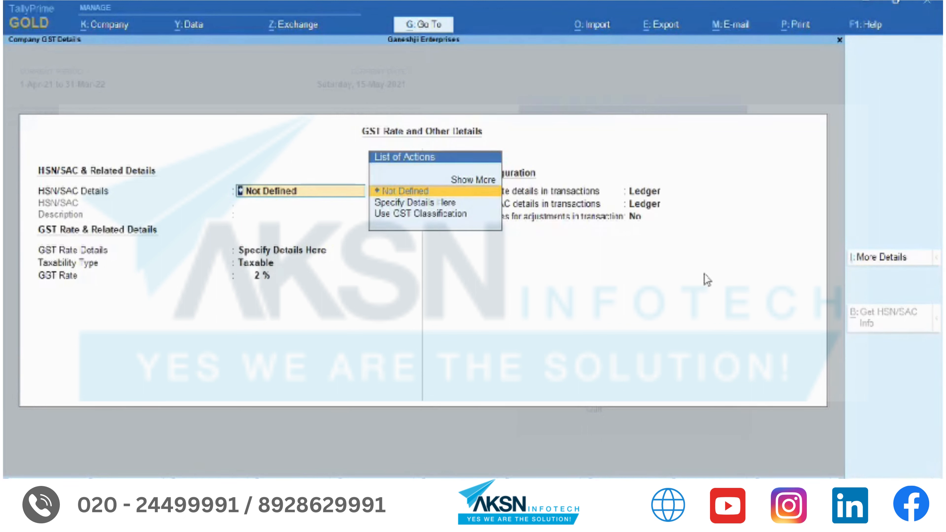
pyautogui.press('Return')
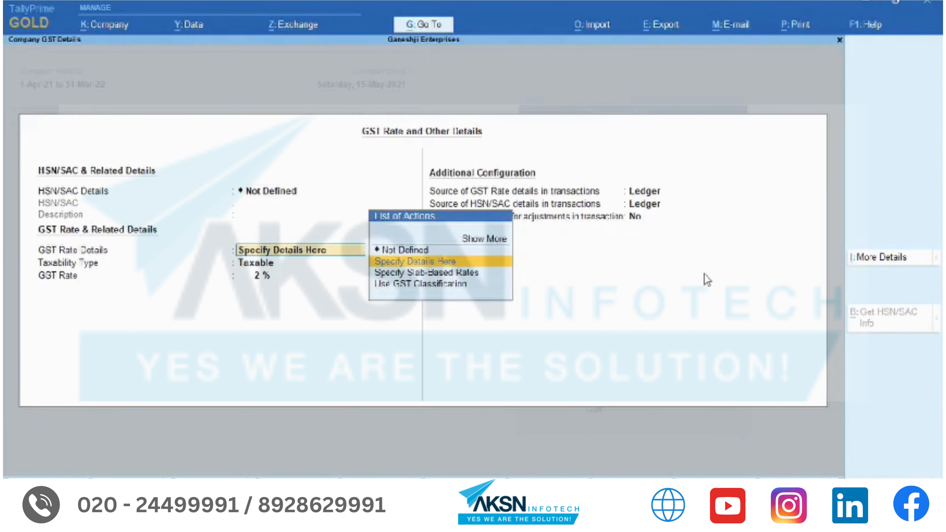
pyautogui.press('Return')
pyautogui.press('Return')
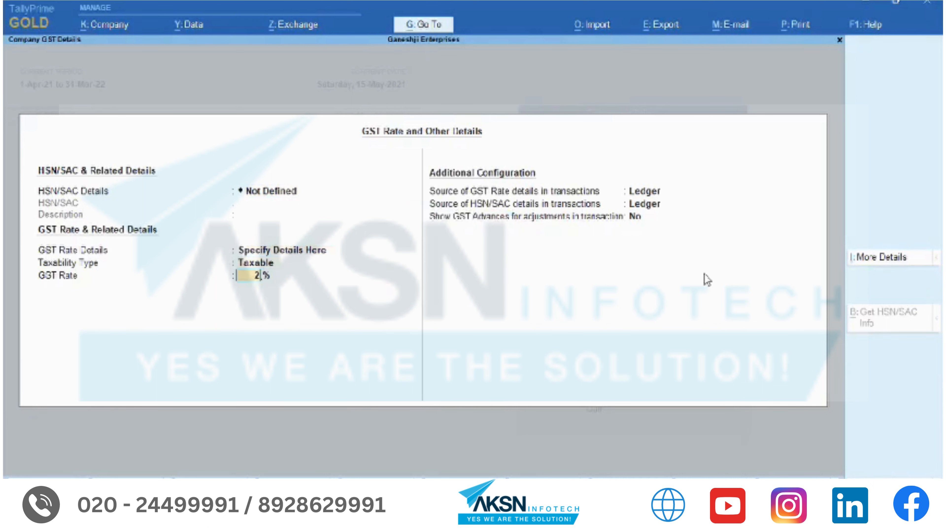
pyautogui.press('Return')
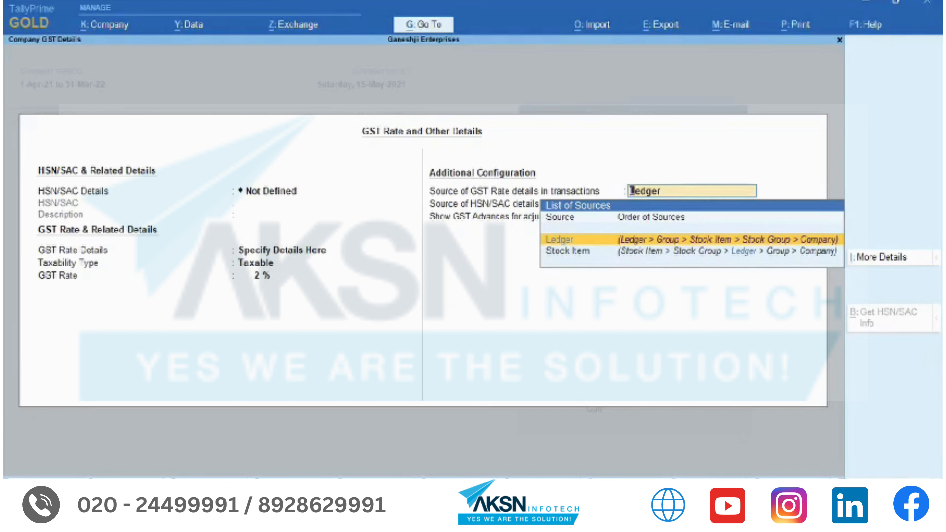
pyautogui.press('Down')
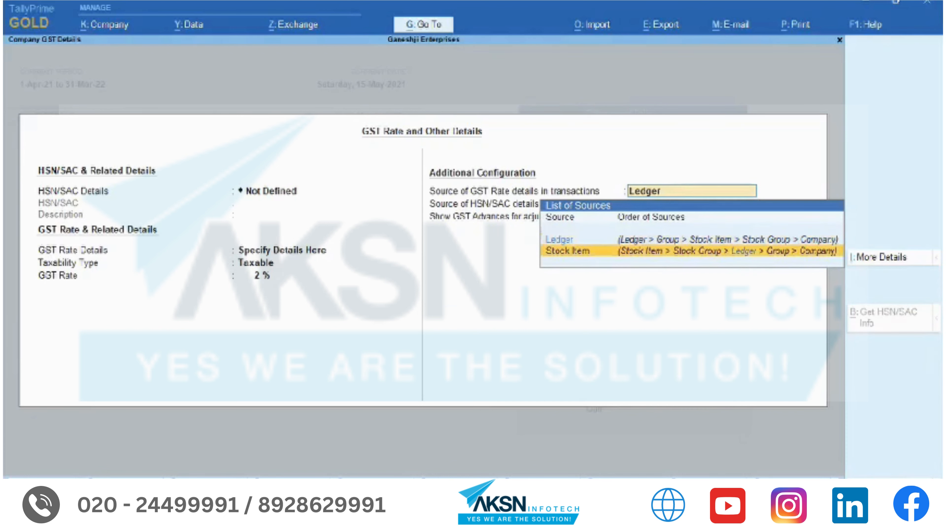
pyautogui.press('Up')
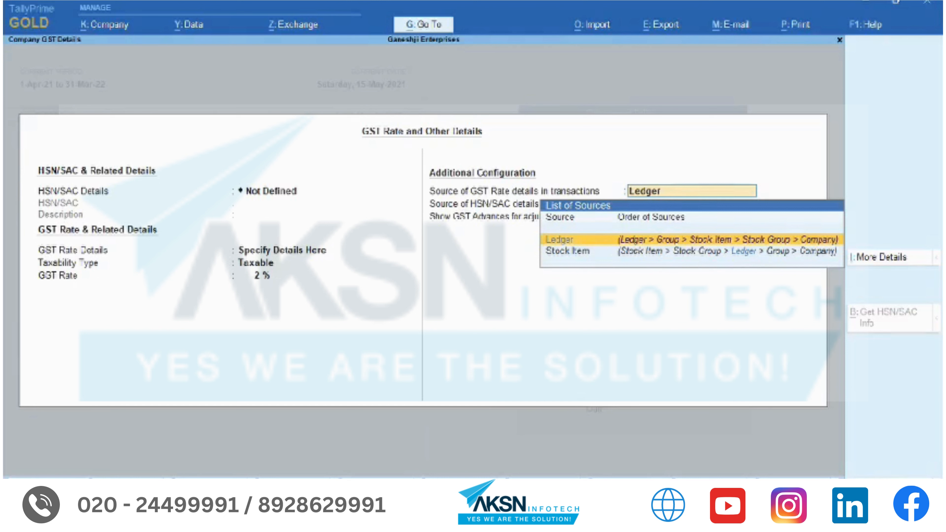
pyautogui.press('Return')
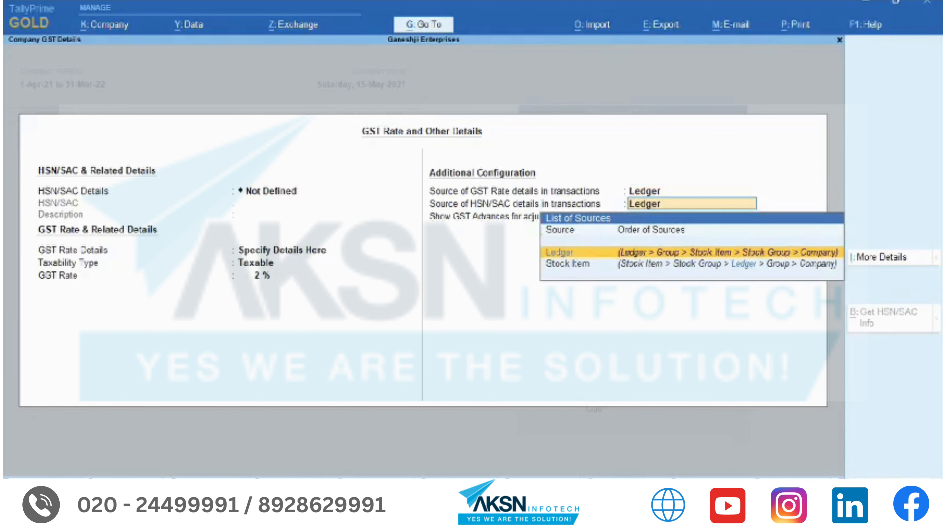
pyautogui.press('Down')
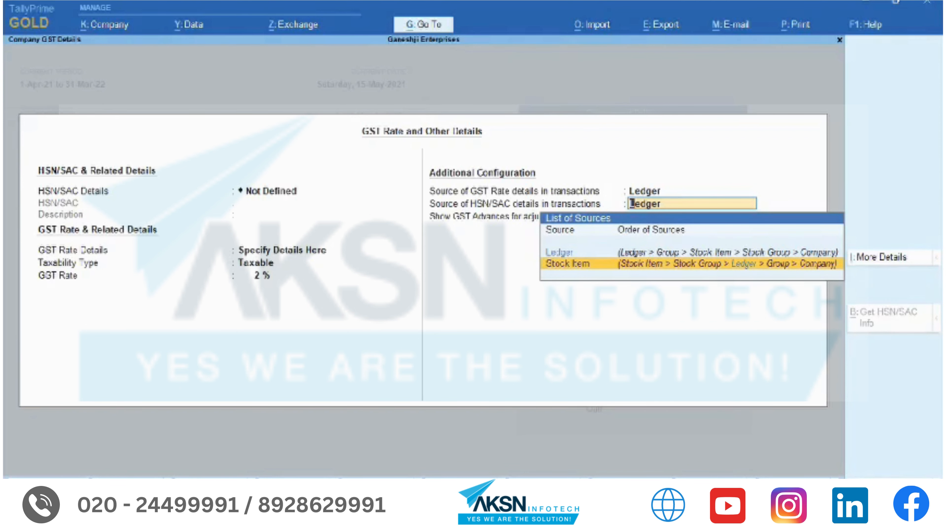
pyautogui.hotkey('ctrl', 'a')
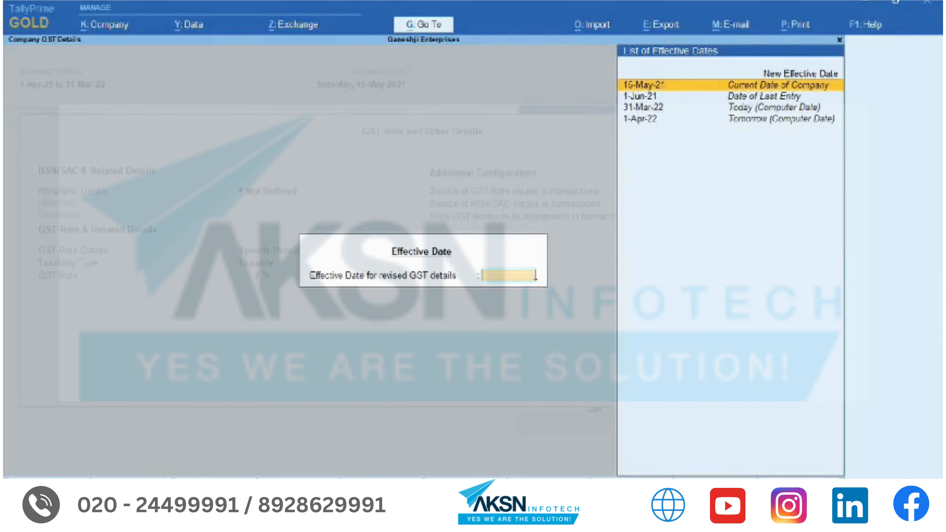
pyautogui.press('Escape')
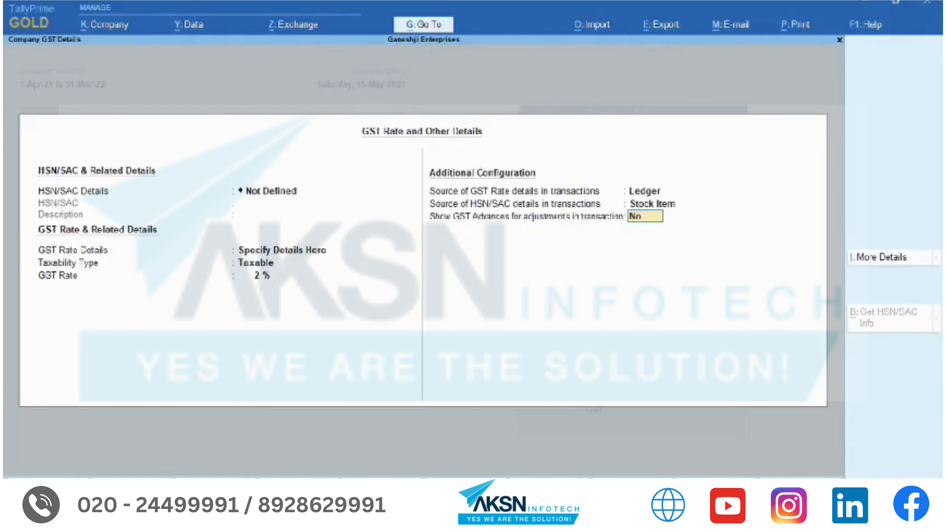
pyautogui.hotkey('ctrl', 'a')
pyautogui.hotkey('ctrl', 'a')
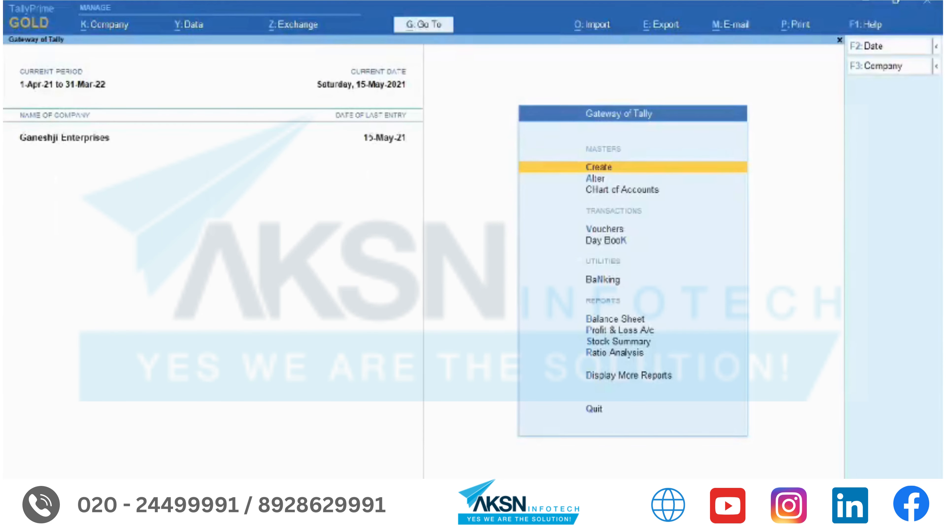
# - Create a new stock item named Parle-G measured in Nos
pyautogui.press('Return')
pyautogui.write('Item')
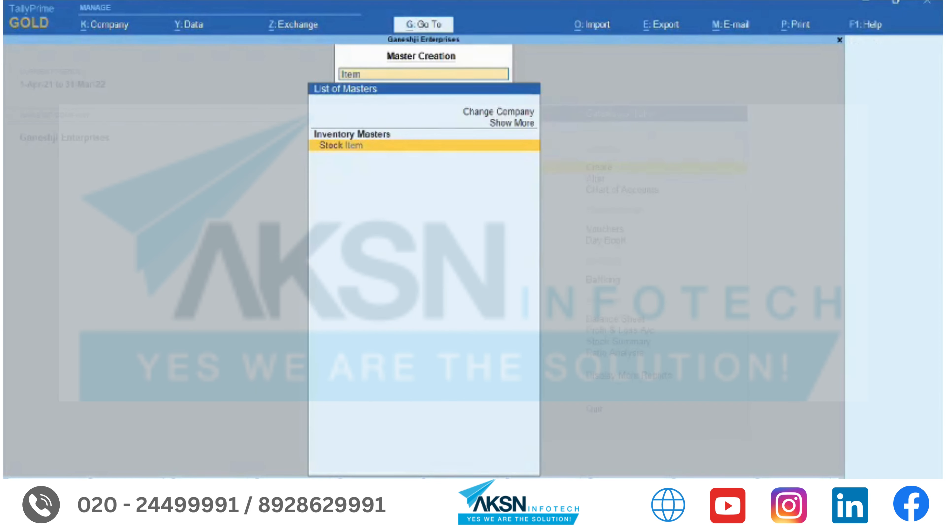
pyautogui.press('Return')
pyautogui.write('Parle')
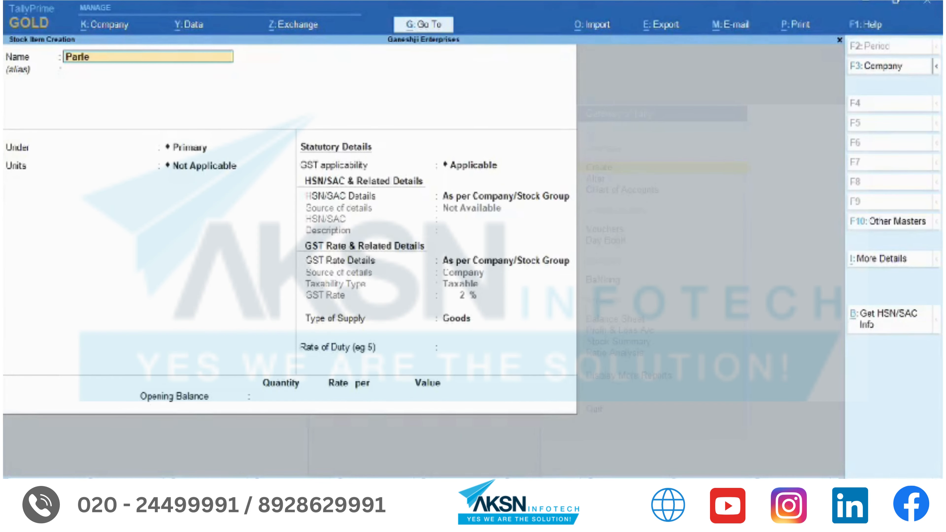
pyautogui.write('-G')
pyautogui.press('Return')
pyautogui.press('Return')
pyautogui.press('Return')
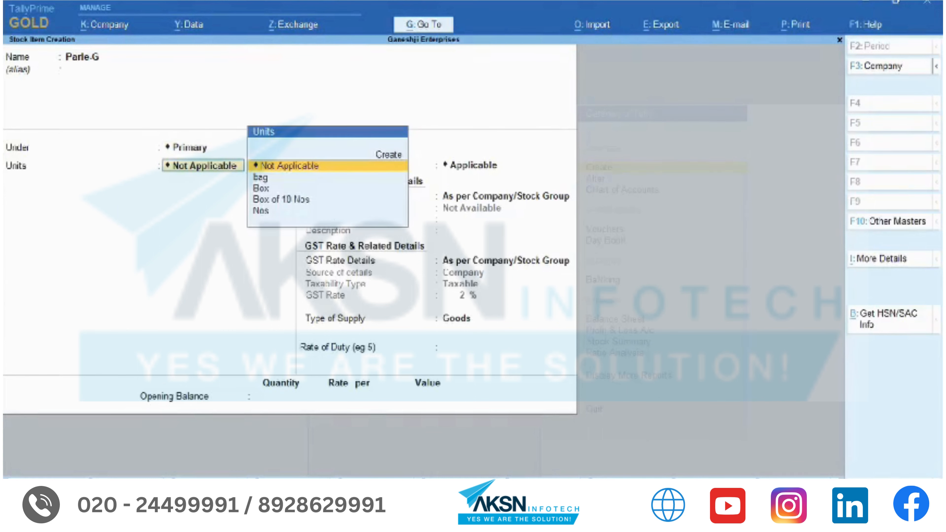
pyautogui.press('Down')
pyautogui.press('Down')
pyautogui.press('Down')
pyautogui.press('Down')
pyautogui.press('Return')
pyautogui.press('Return')
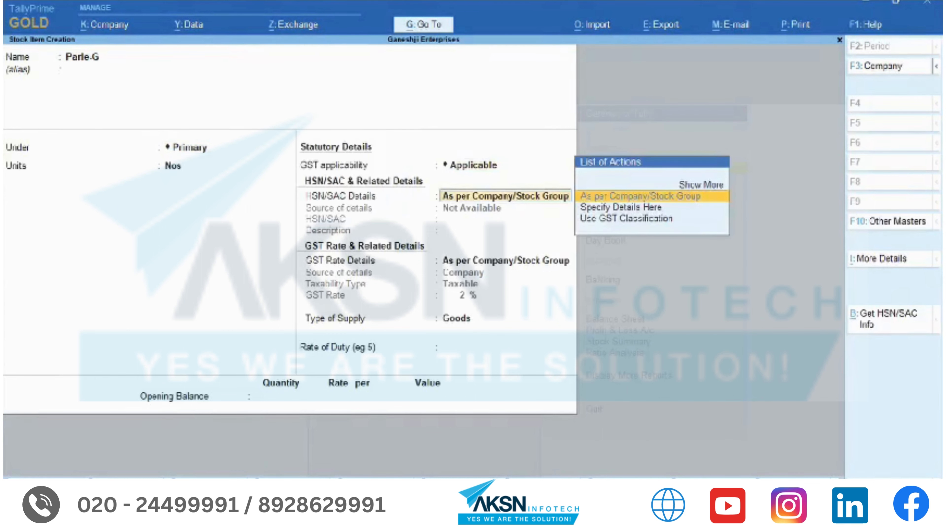
pyautogui.press('Down')
# - Give Parle-G HSN/SAC 2897 with description Cookies, save it, and return to the Gateway
pyautogui.press('Return')
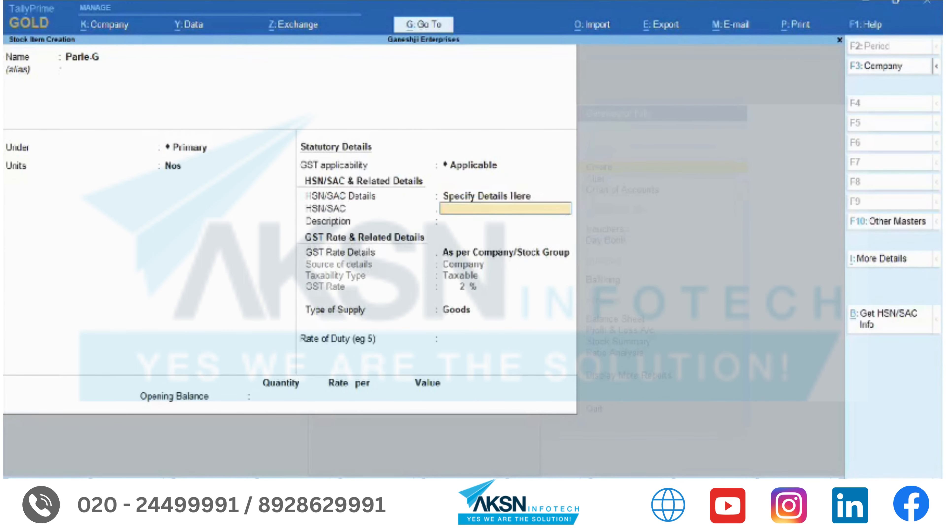
pyautogui.write('2897')
pyautogui.press('Return')
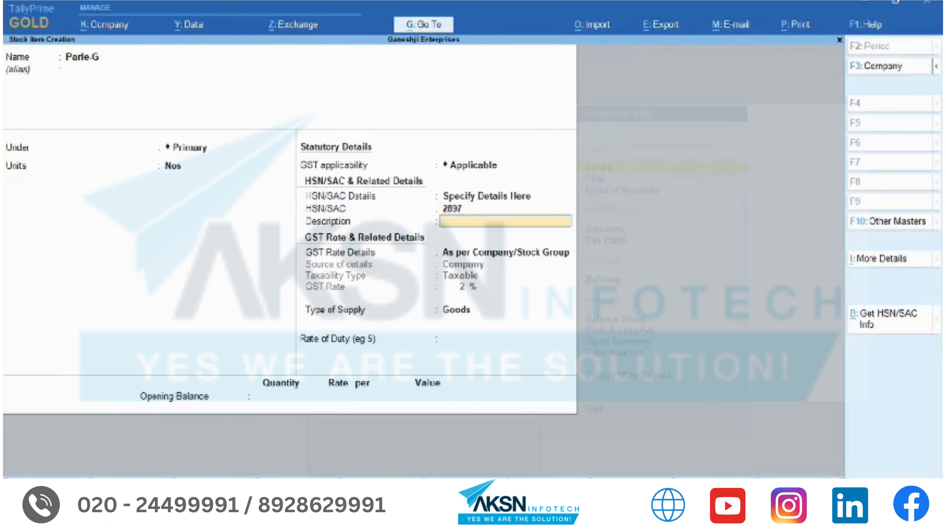
pyautogui.write('Cookies')
pyautogui.press('Return')
pyautogui.press('Return')
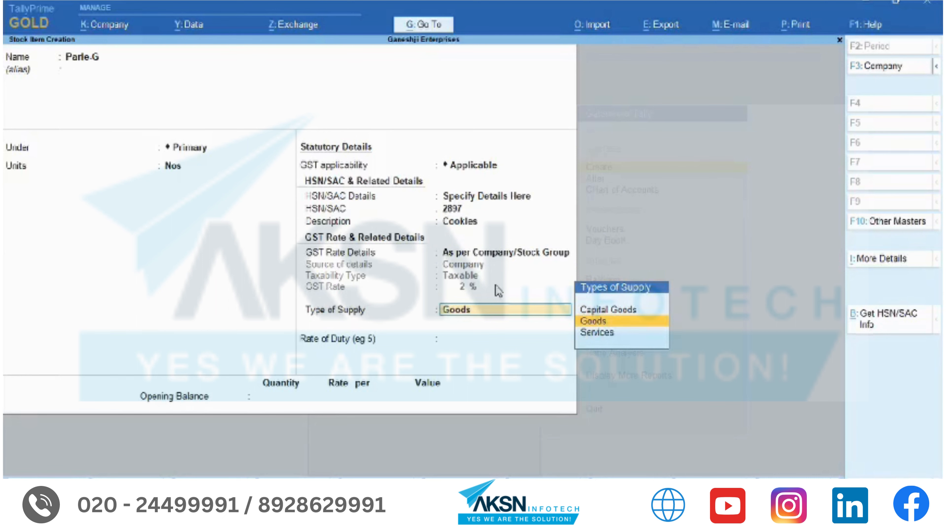
pyautogui.hotkey('ctrl', 'a')
pyautogui.press('Escape')
pyautogui.press('y')
pyautogui.press('Escape')
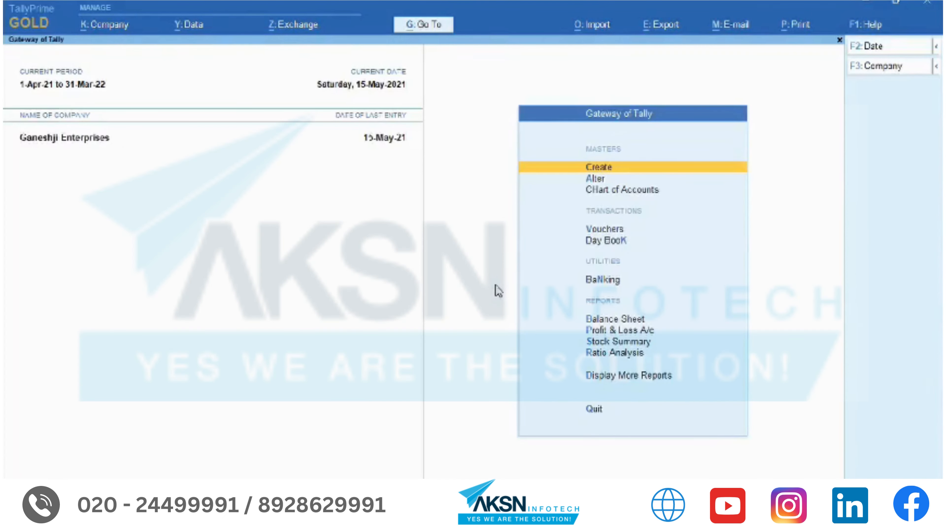
# - Start a sales voucher for Alfa Provision selling 10 Nos of Parle-G at rate 10
pyautogui.press('v')
pyautogui.press('Return')
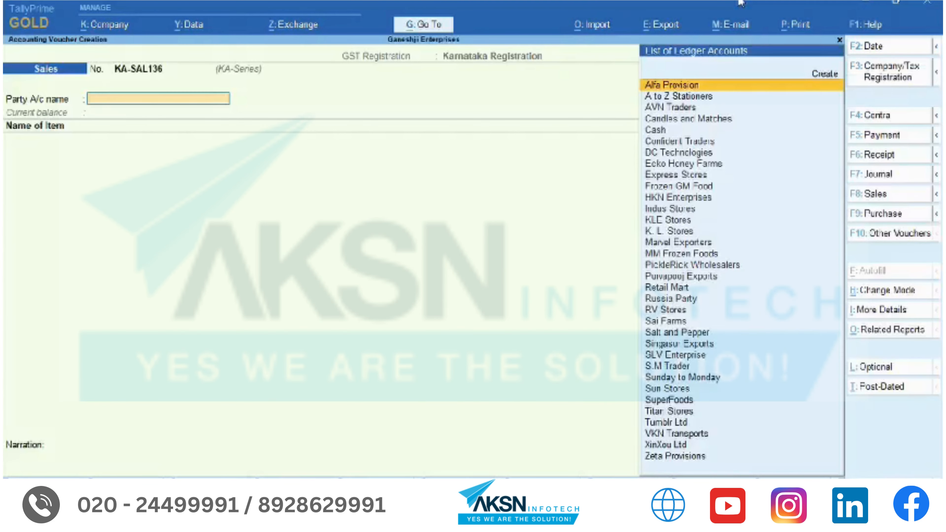
pyautogui.press('Return')
pyautogui.write('Par')
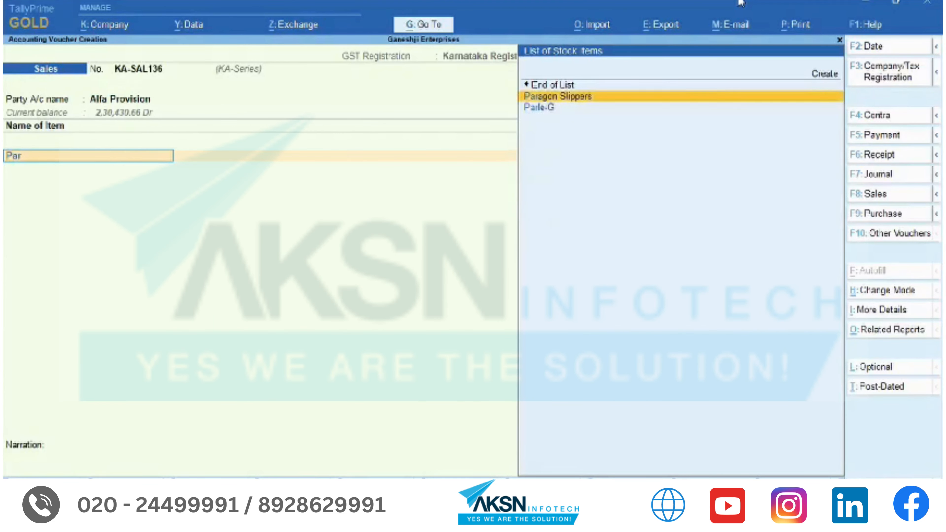
pyautogui.press('Down')
pyautogui.press('Return')
pyautogui.write('10')
pyautogui.press('Return')
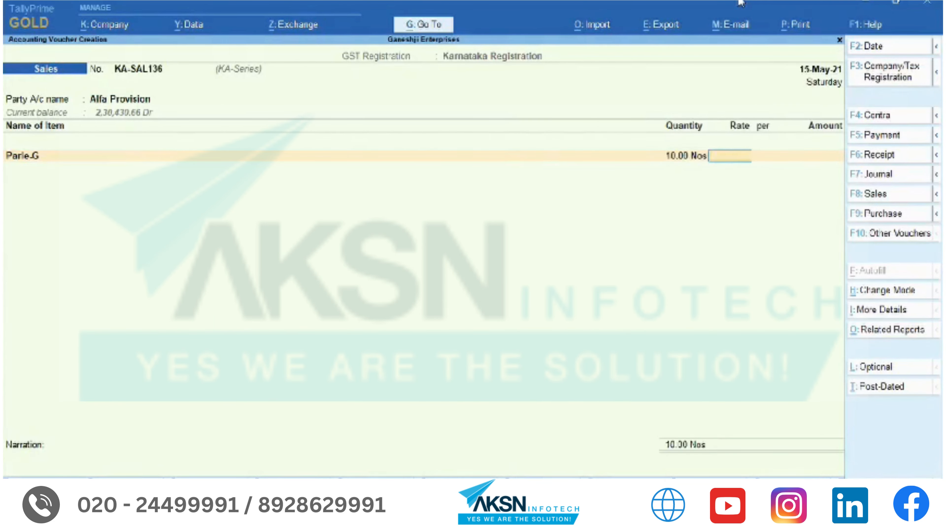
pyautogui.write('10.')
pyautogui.press('Return')
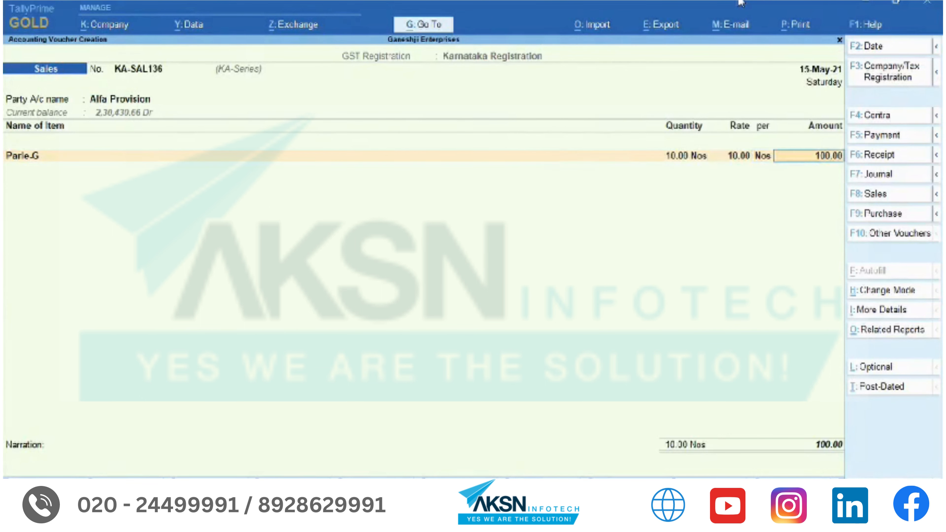
# - Post the item to the Sales Common ledger and specify HSN/SAC 2987 for the entry
pyautogui.press('Return')
pyautogui.write('Co')
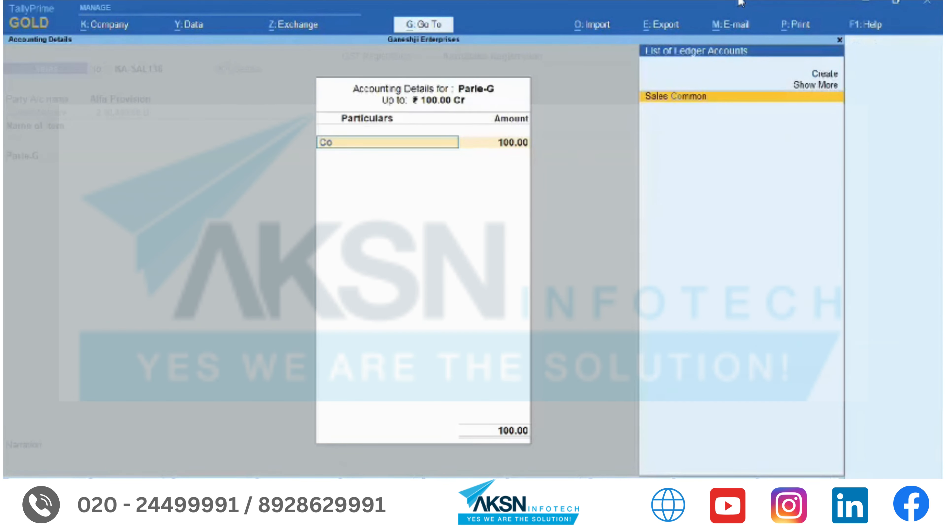
pyautogui.press('Return')
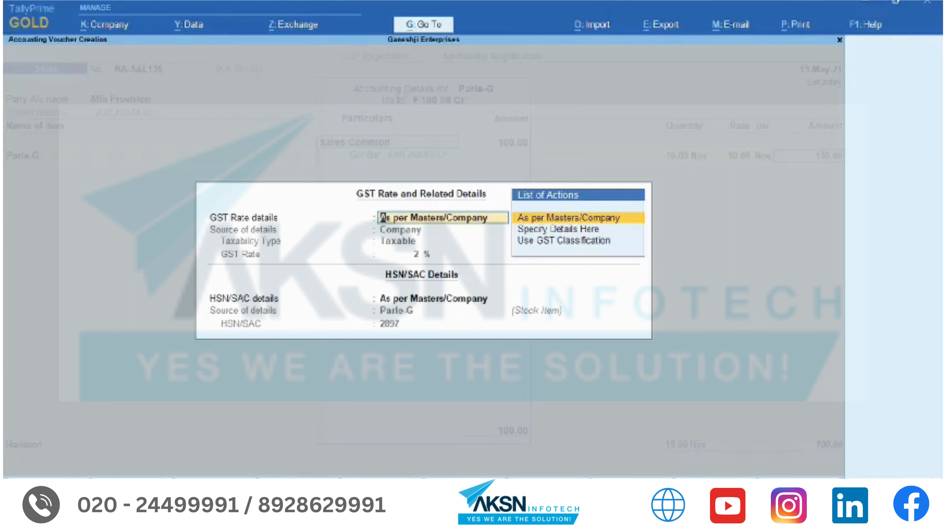
pyautogui.press('Return')
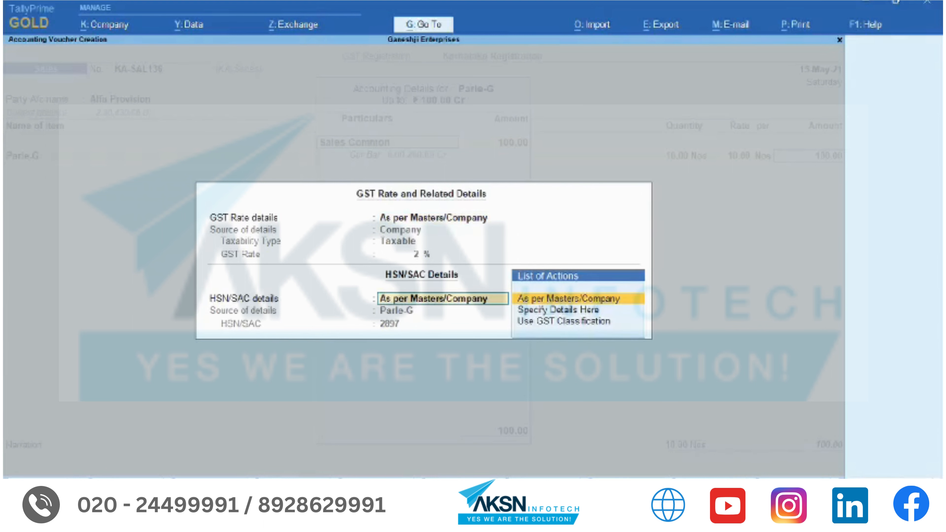
pyautogui.press('Down')
pyautogui.press('Return')
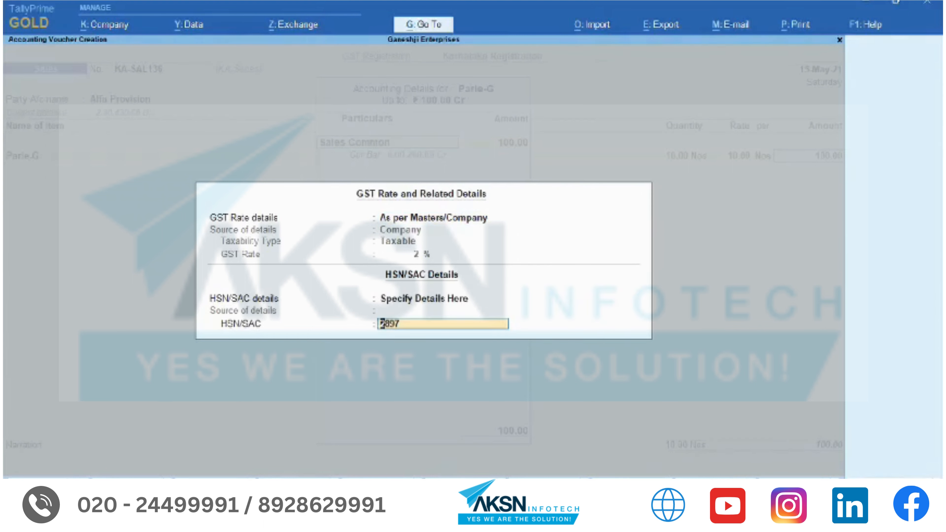
pyautogui.write('2987')
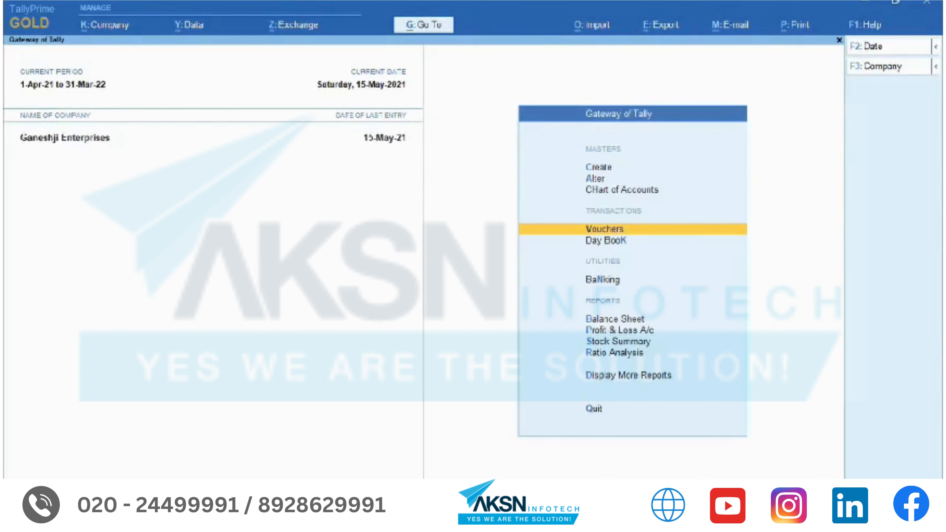
# - Enter purchase invoice 45 from A to Z Stationers with Stationery Expense of 5000
pyautogui.press('Return')
pyautogui.write('45')
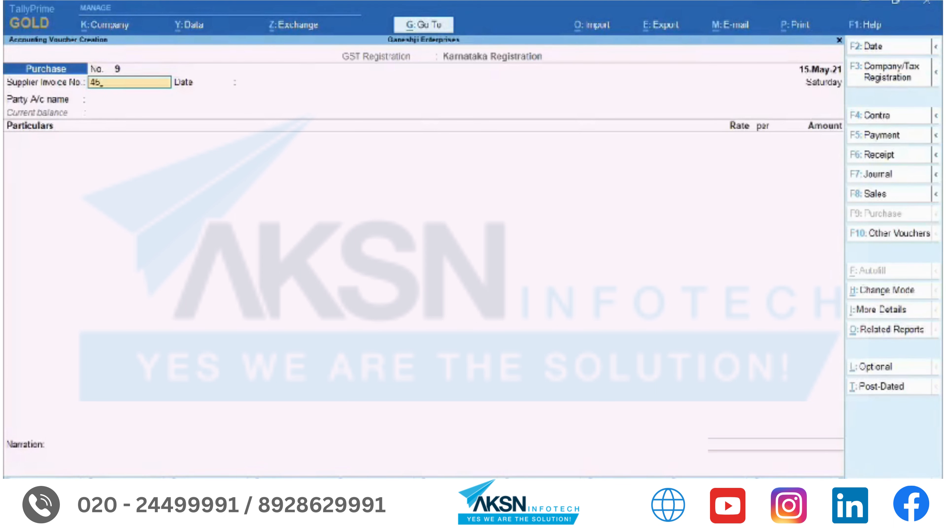
pyautogui.press('Return')
pyautogui.press('Return')
pyautogui.press('Down')
pyautogui.press('Return')
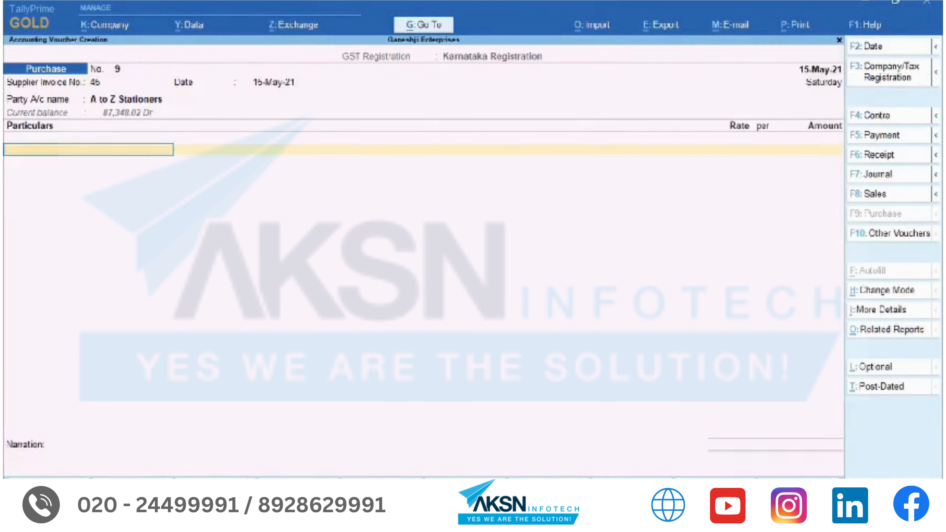
pyautogui.write('Sta')
pyautogui.press('Return')
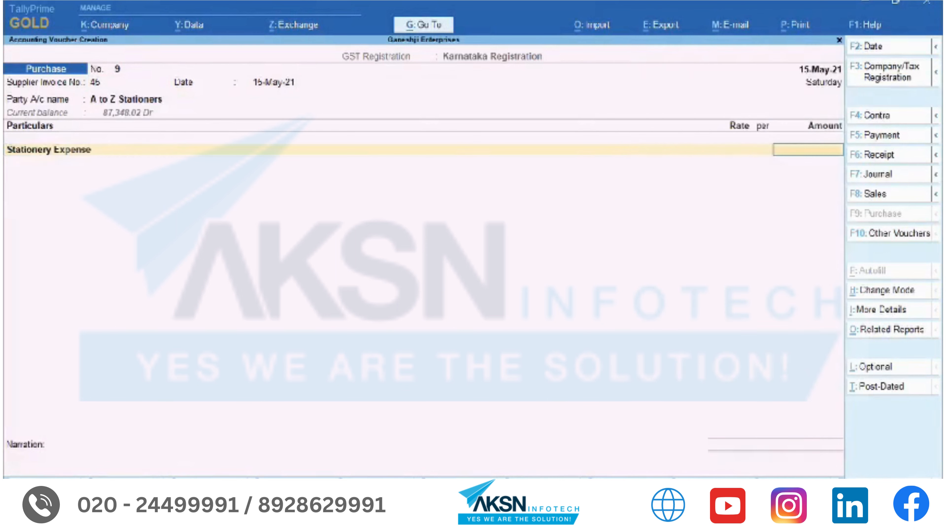
pyautogui.write('5000')
pyautogui.press('Return')
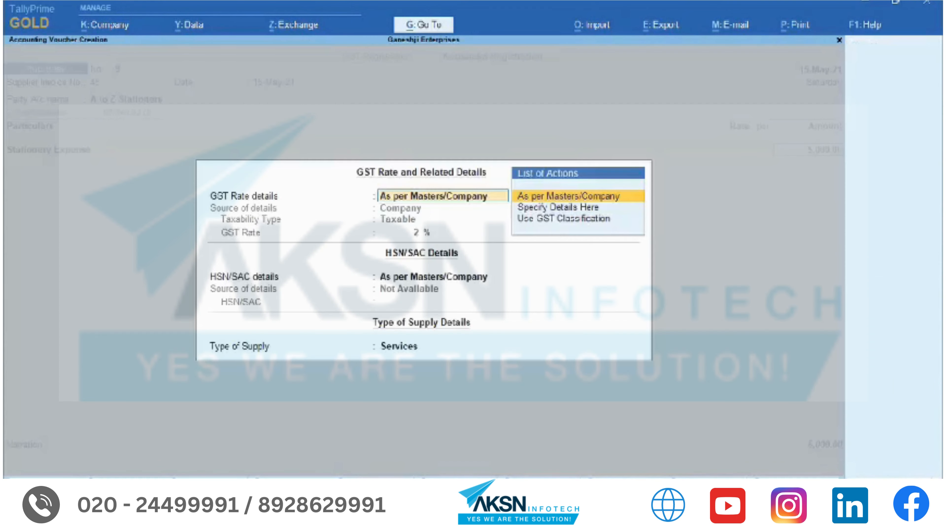
# - Take both the GST rate and HSN details from the Ball Point Pen classification
pyautogui.press('Down')
pyautogui.press('Down')
pyautogui.press('Return')
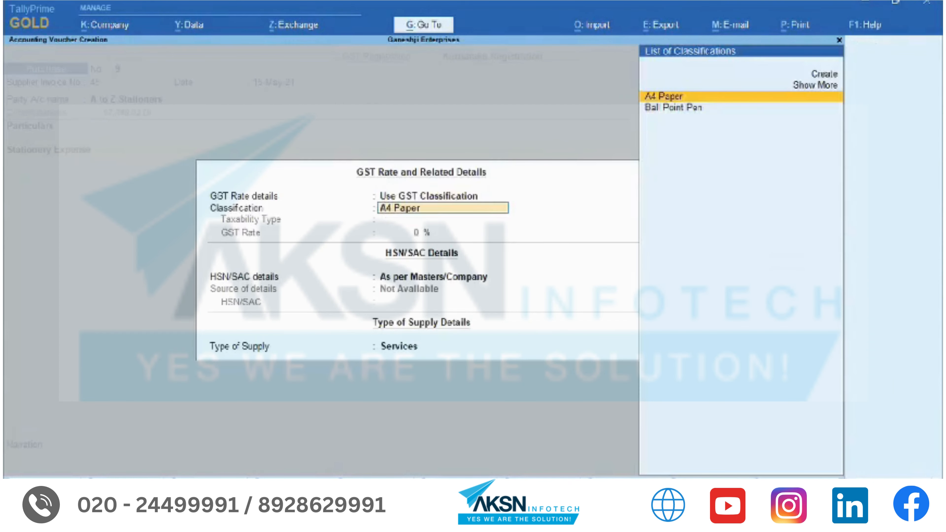
pyautogui.press('Down')
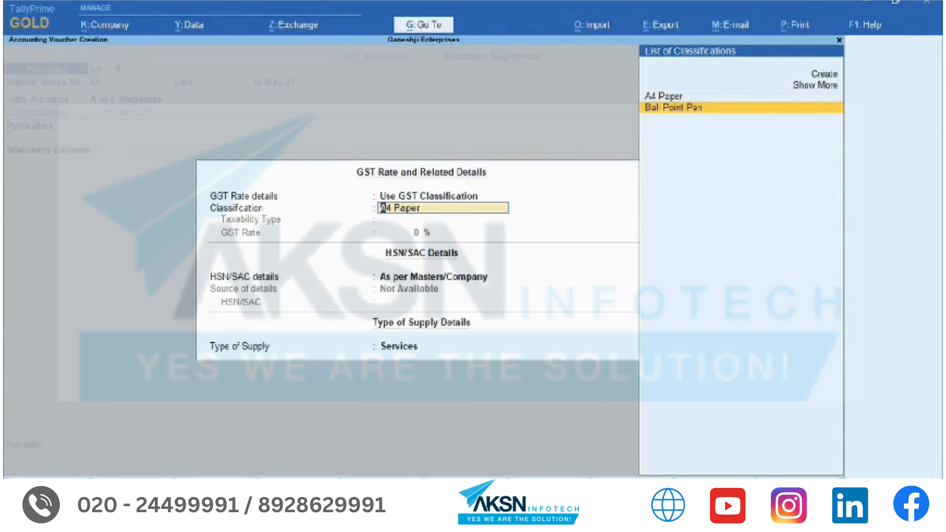
pyautogui.press('Return')
pyautogui.press('Down')
pyautogui.press('Down')
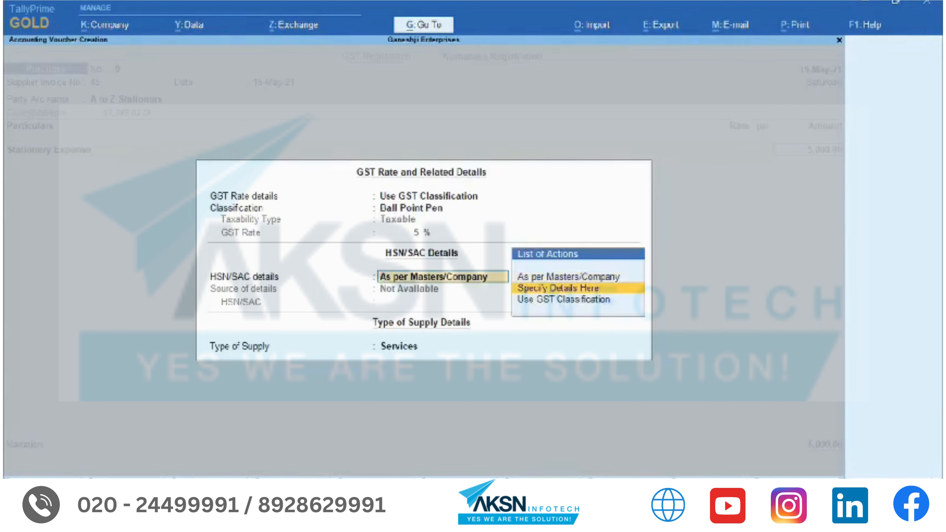
pyautogui.press('Return')
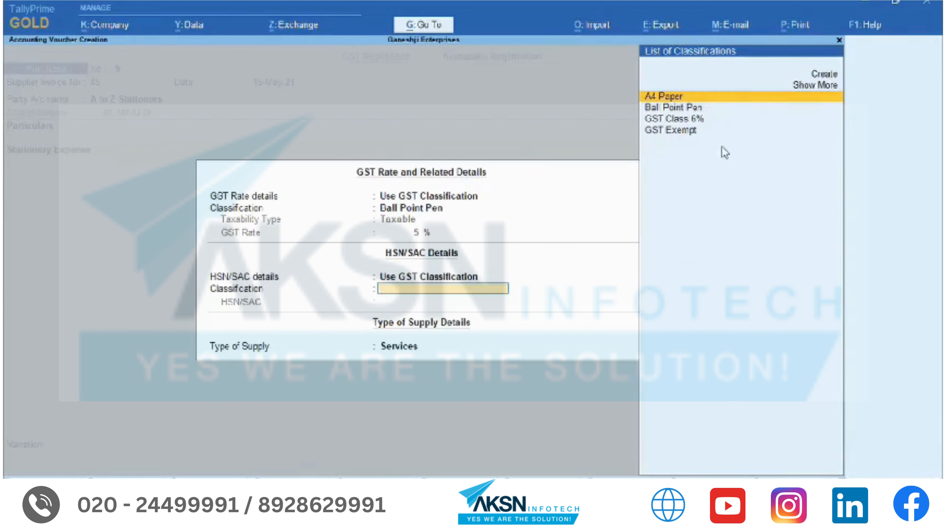
pyautogui.press('Down')
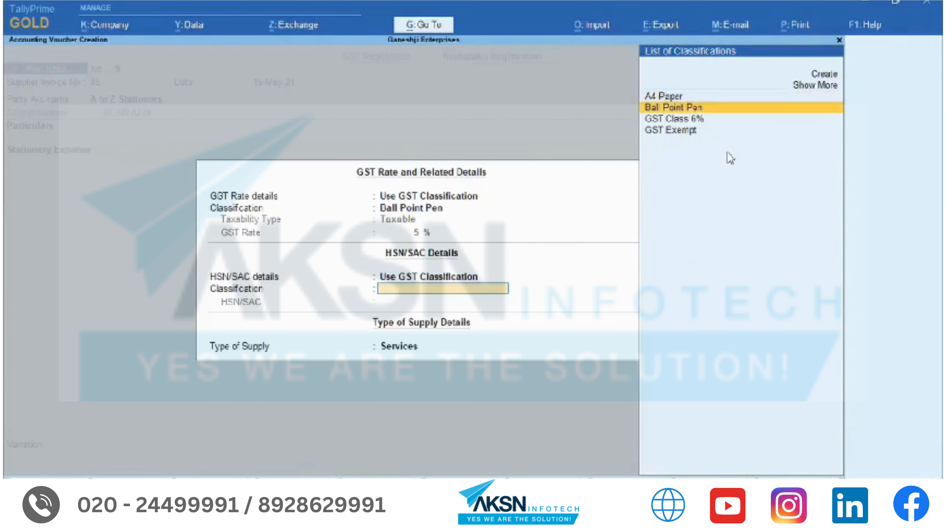
pyautogui.press('Return')
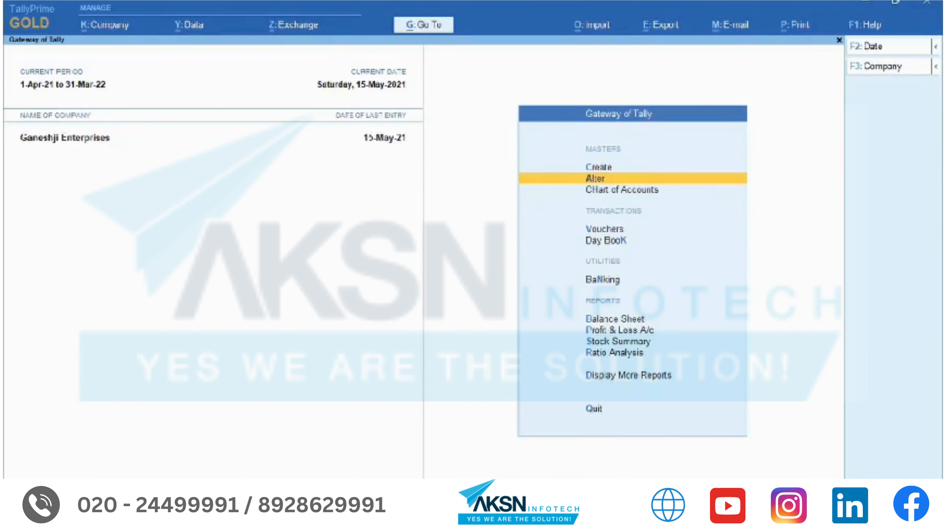
# - Alter the KLE Stores ledger and set its GST registration type to Regular
pyautogui.press('Return')
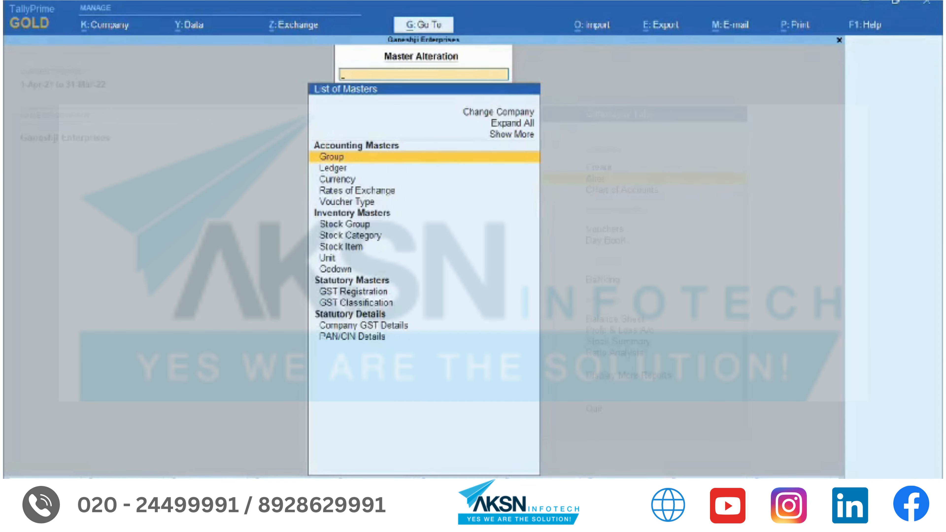
pyautogui.write('Kle')
pyautogui.press('Return')
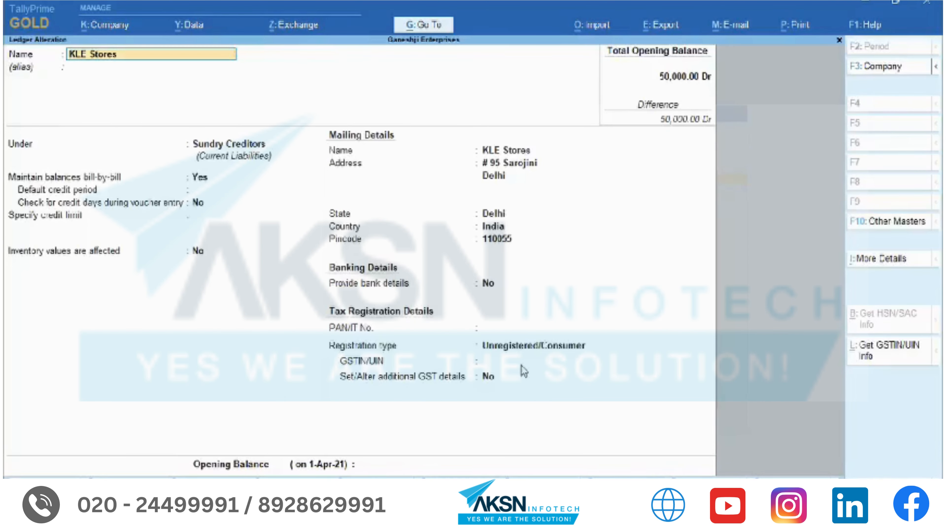
pyautogui.click(529, 348)
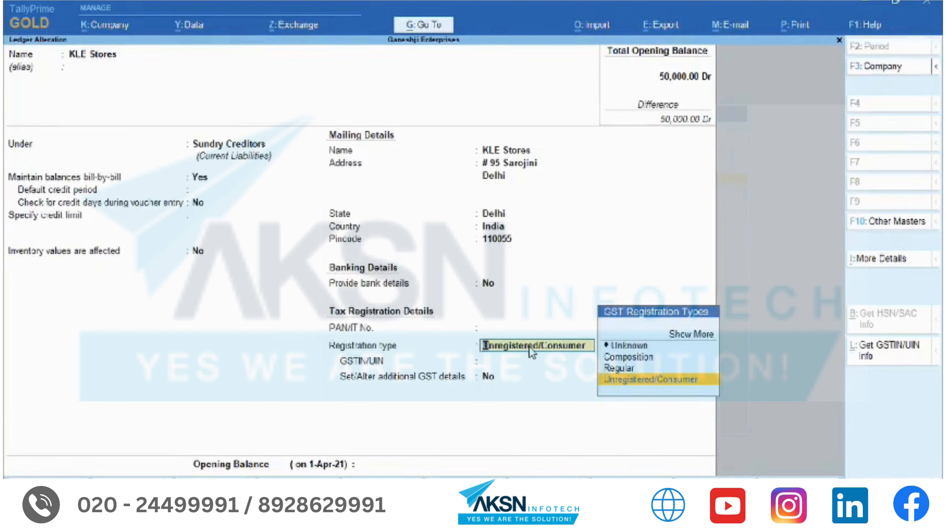
pyautogui.press('Up')
pyautogui.press('Return')
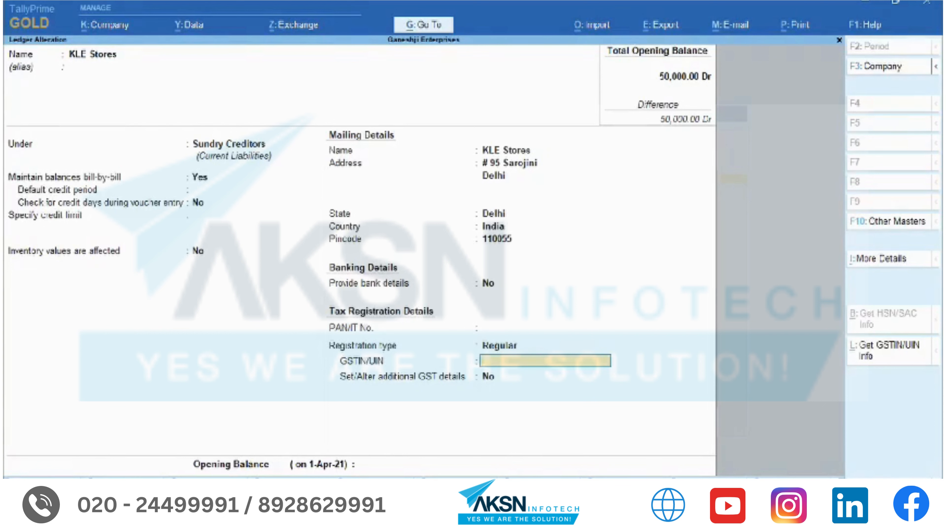
# - Paste the supplier's GSTIN, accept the effective date, and save the ledger
pyautogui.hotkey('ctrl', 'alt', 'v')
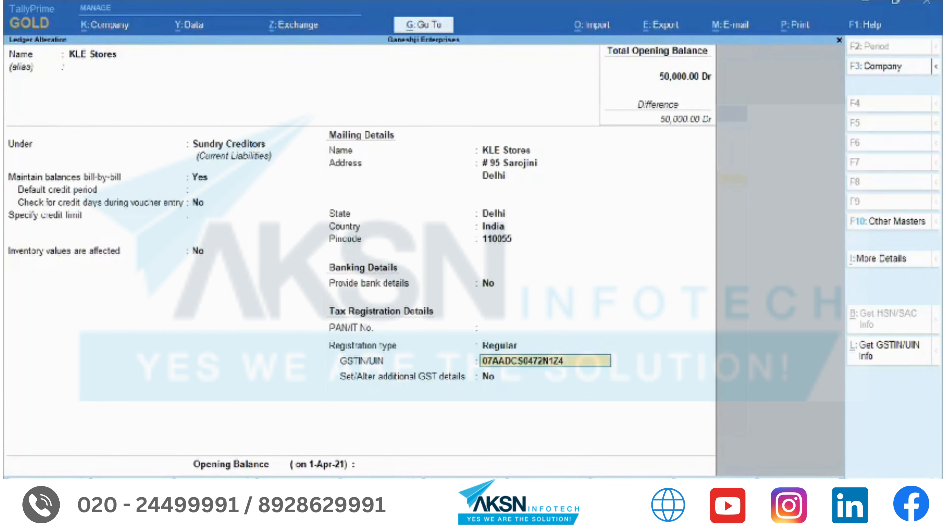
pyautogui.press('Return')
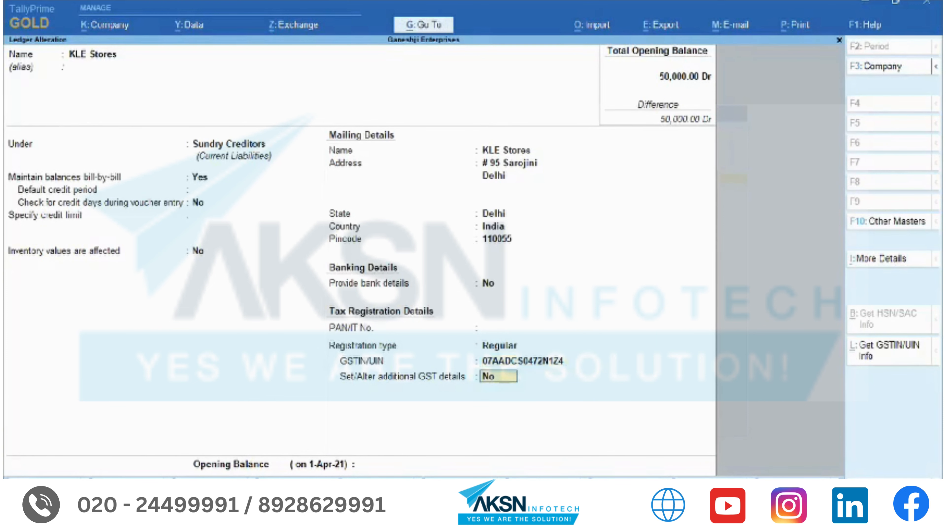
pyautogui.press('Return')
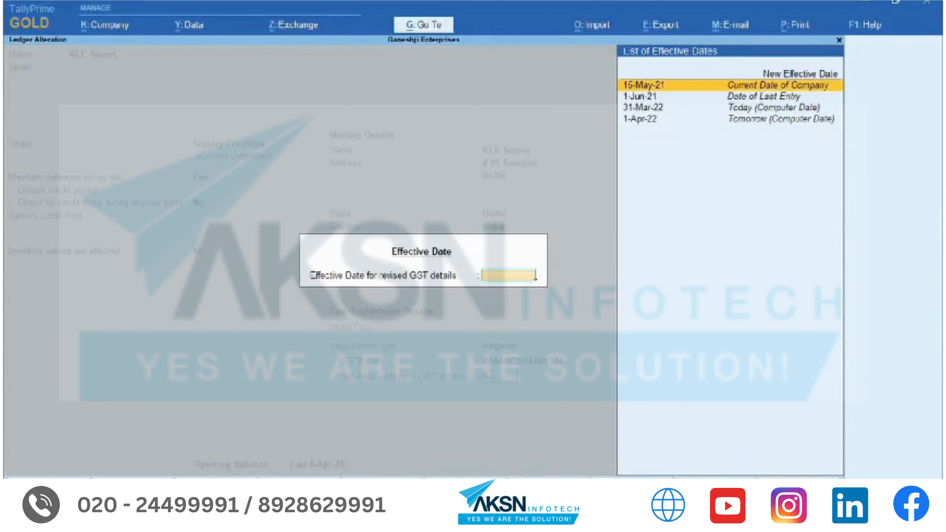
pyautogui.press('Return')
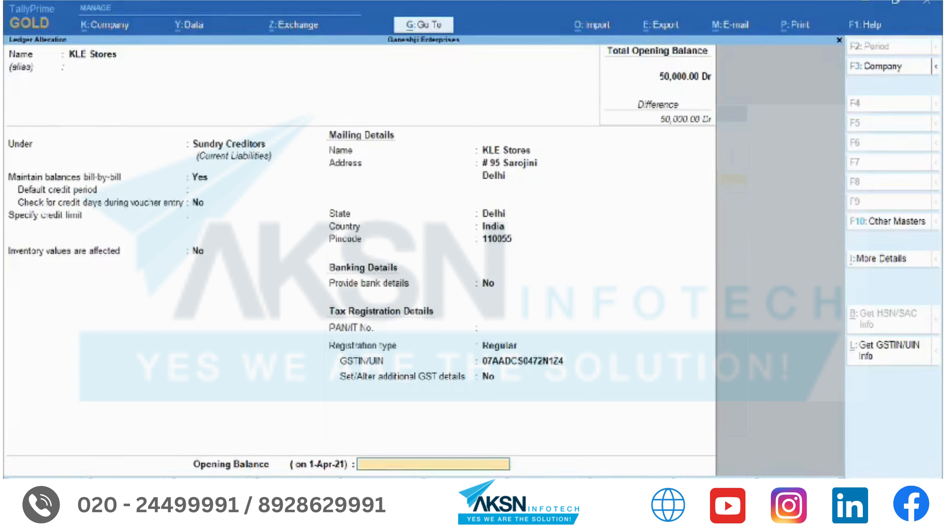
pyautogui.press('ctrl')
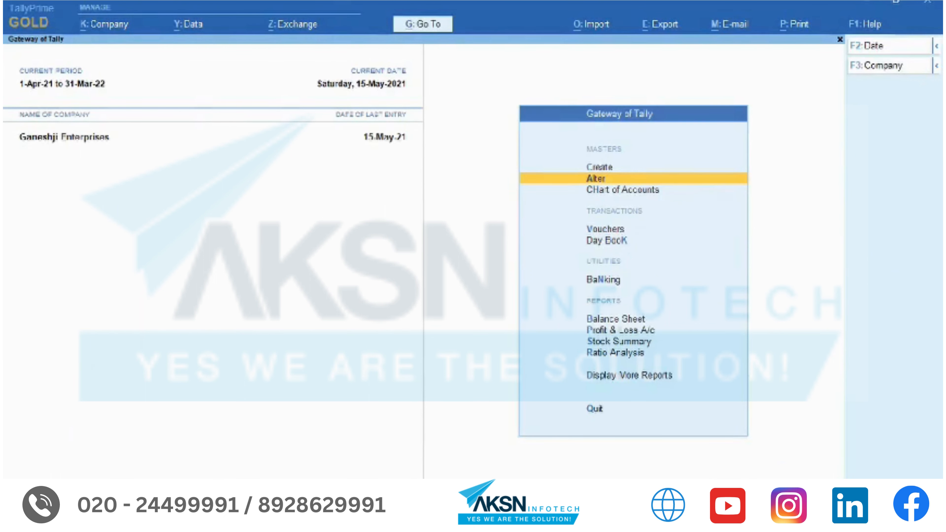
pyautogui.press('F11')
# - Add a Regular Tamil Nadu GST registration with its GSTIN and save the company features
pyautogui.press('Return')
pyautogui.press('Return')
pyautogui.press('Return')
pyautogui.press('Return')
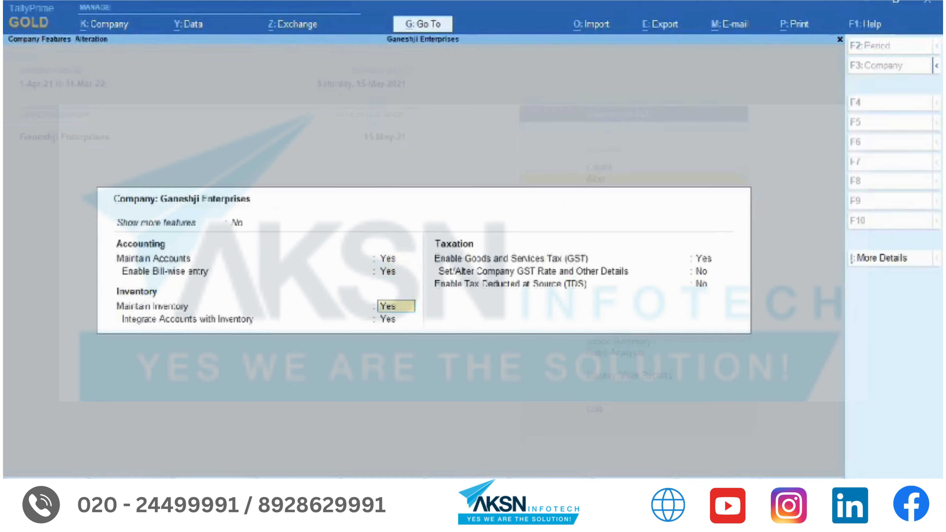
pyautogui.press('Return')
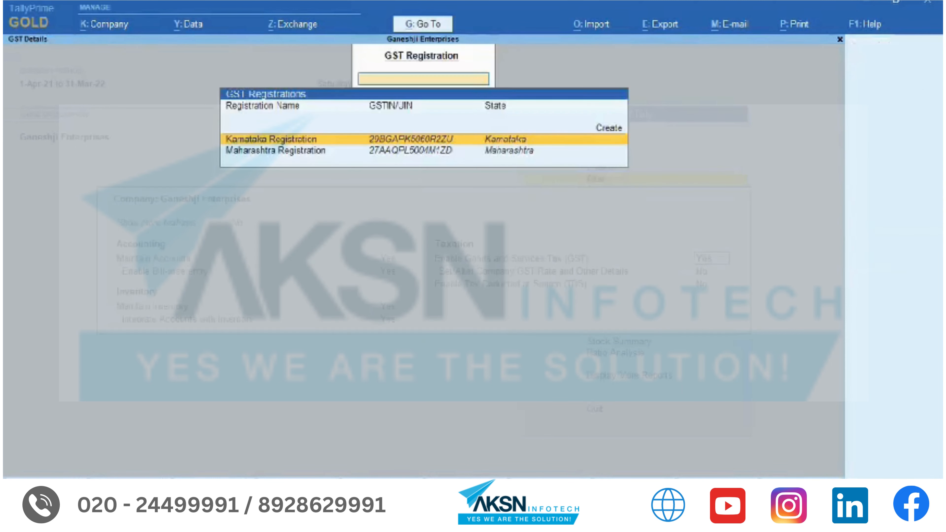
pyautogui.press('Up')
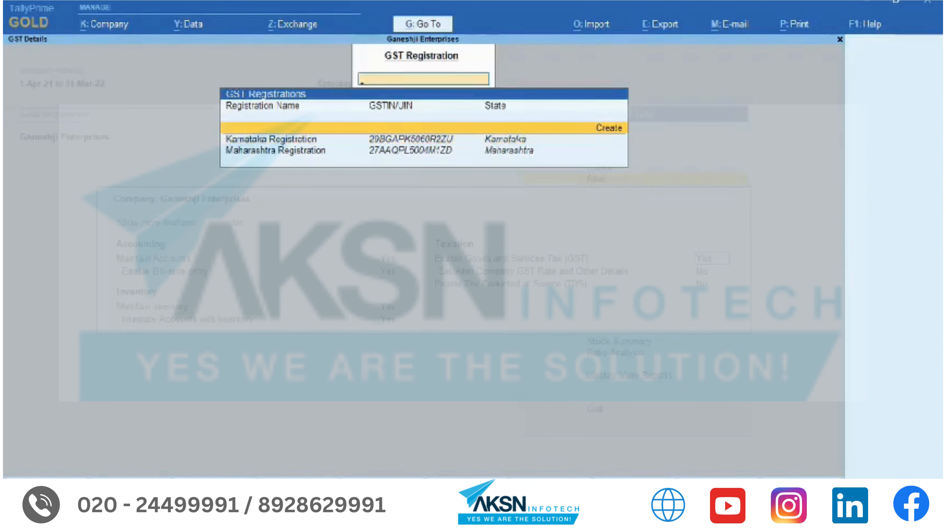
pyautogui.press('Return')
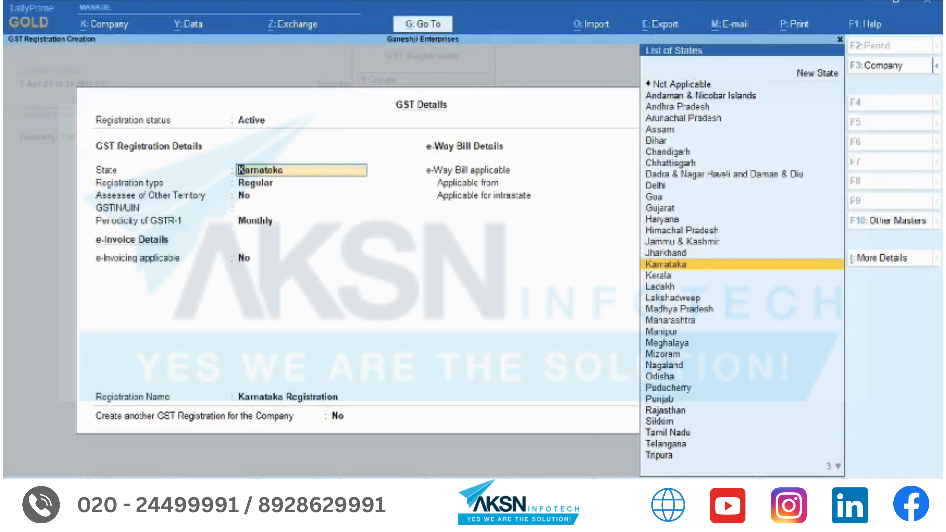
pyautogui.write('Tam')
pyautogui.press('Return')
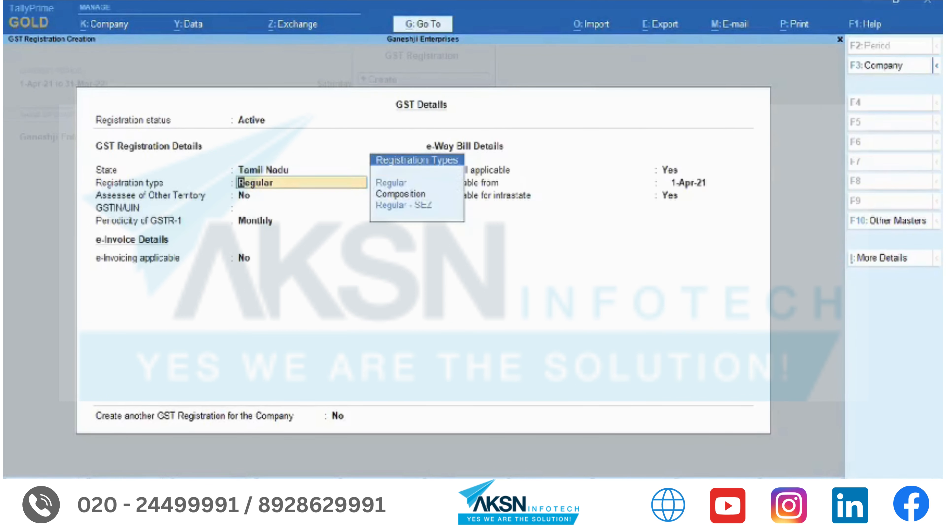
pyautogui.press('Return')
pyautogui.press('Return')
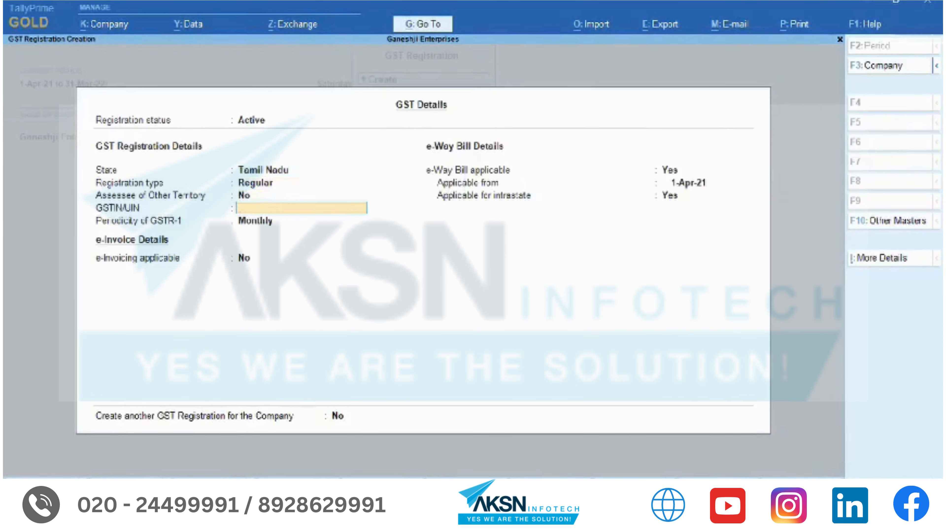
pyautogui.hotkey('ctrl', 'alt', 'v')
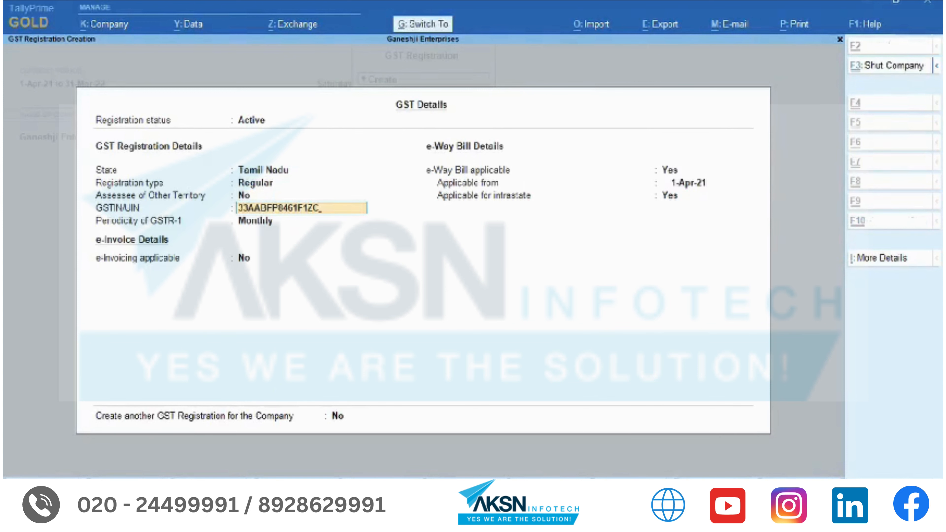
pyautogui.hotkey('ctrl', 'a')
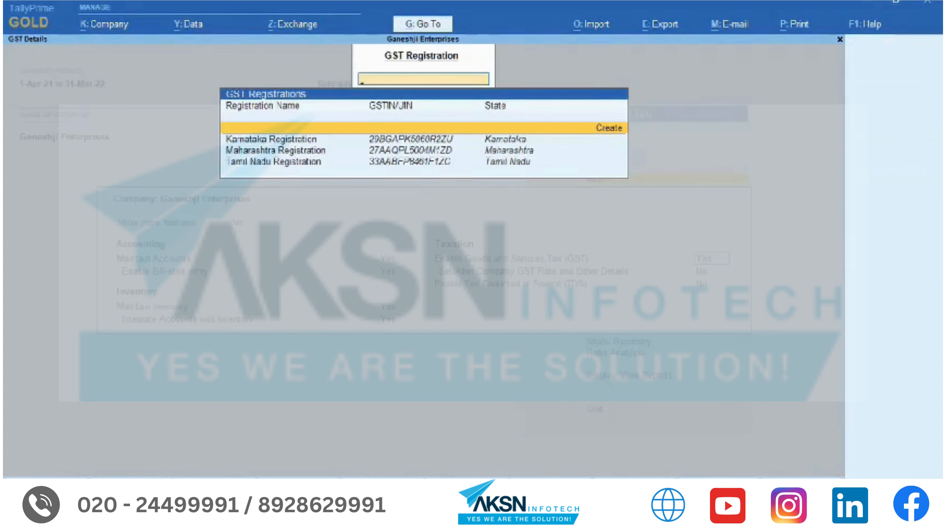
pyautogui.press('Down')
pyautogui.press('Down')
pyautogui.press('Down')
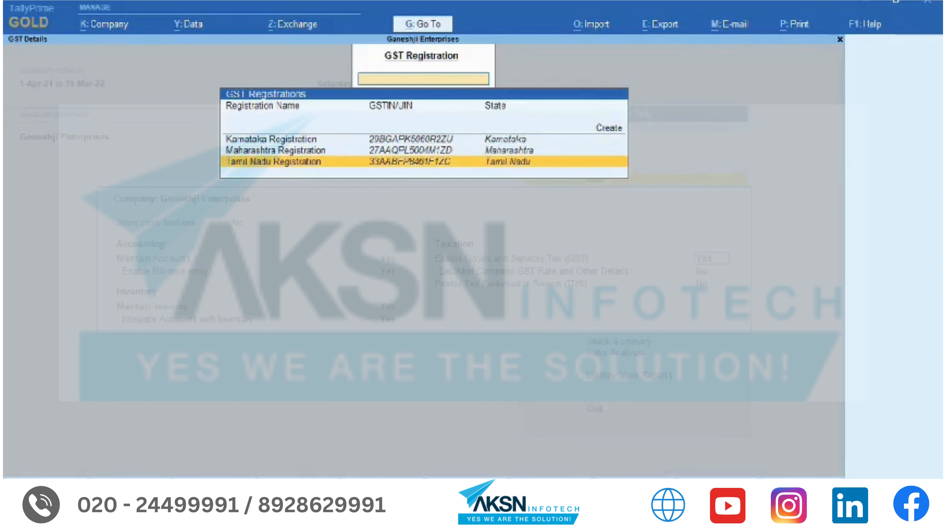
pyautogui.press('Escape')
pyautogui.hotkey('ctrl', 'a')
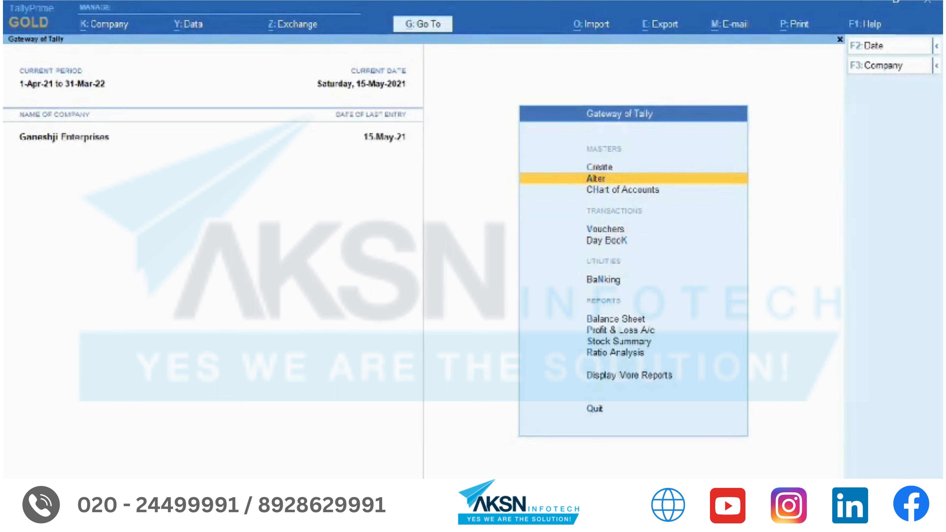
# - Alter the Sales voucher type to use multiple numbering series
pyautogui.press('Return')
pyautogui.write('Vouc')
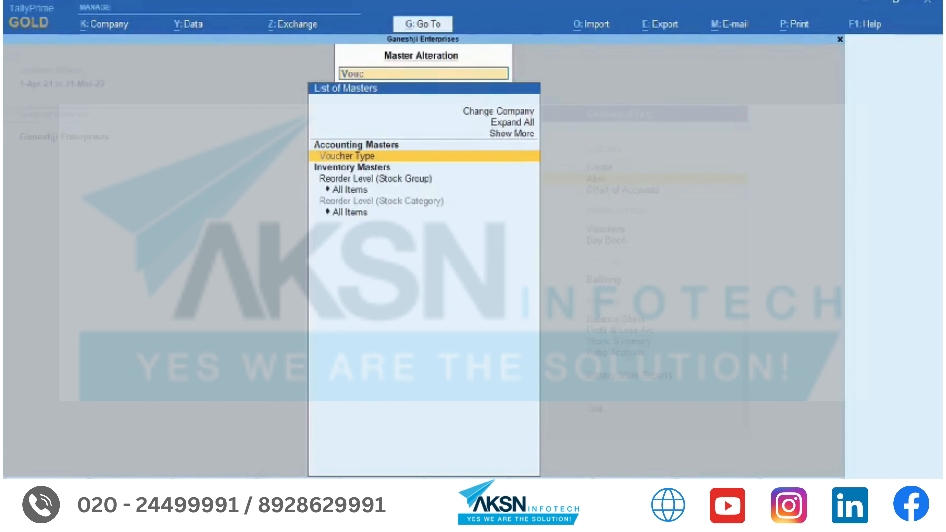
pyautogui.press('Return')
pyautogui.write('Sale')
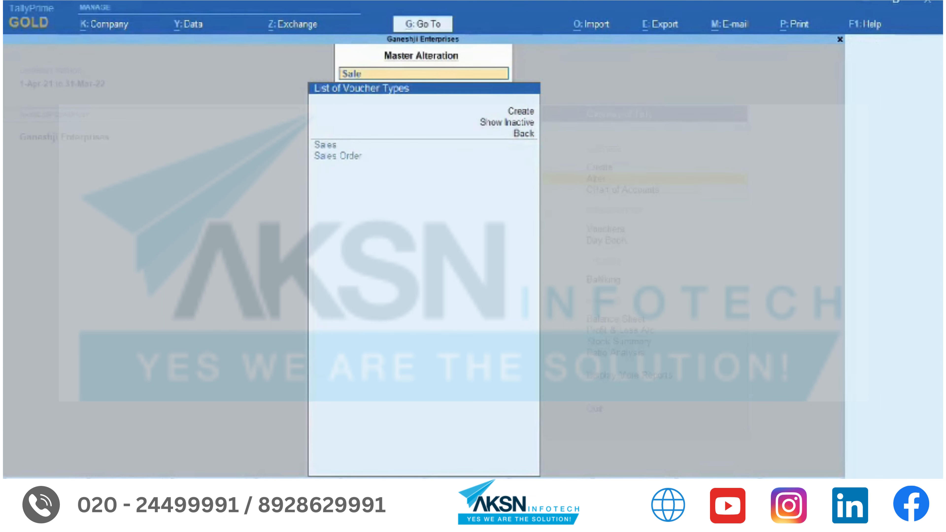
pyautogui.press('Return')
pyautogui.press('Return')
pyautogui.press('Return')
pyautogui.press('Return')
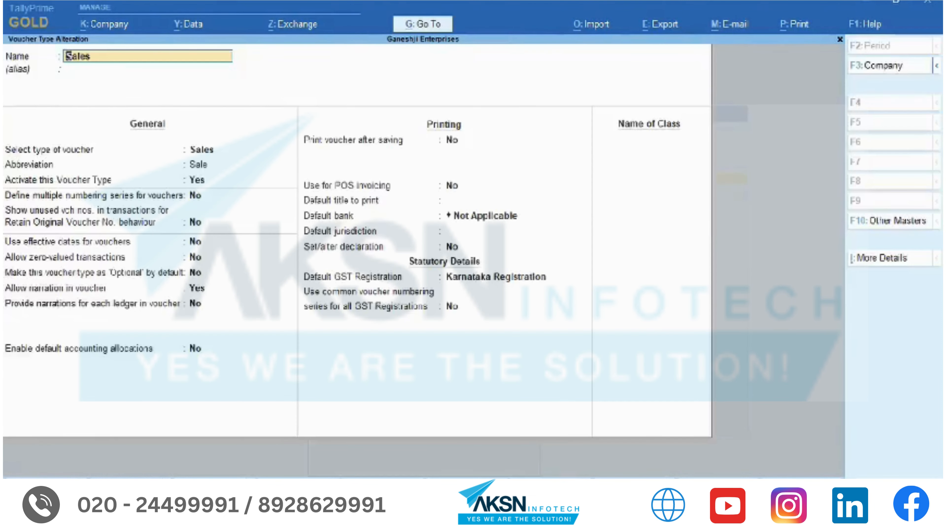
pyautogui.press('y')
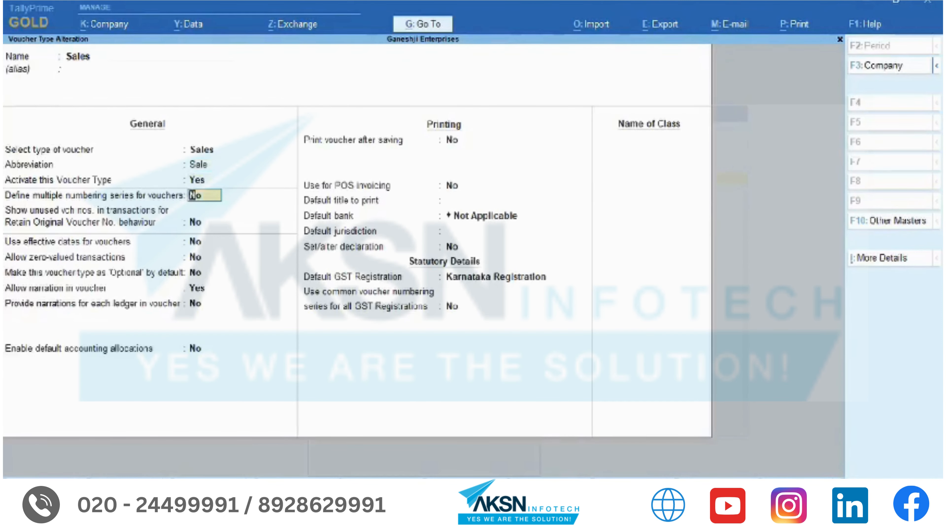
pyautogui.press('Return')
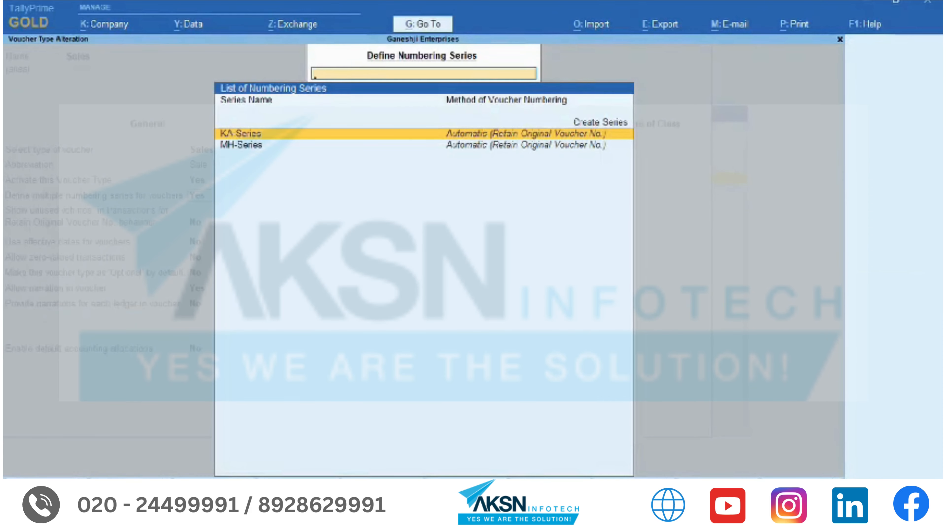
# - Create an automatic TN-Series numbering series that retains original voucher numbers
pyautogui.press('Up')
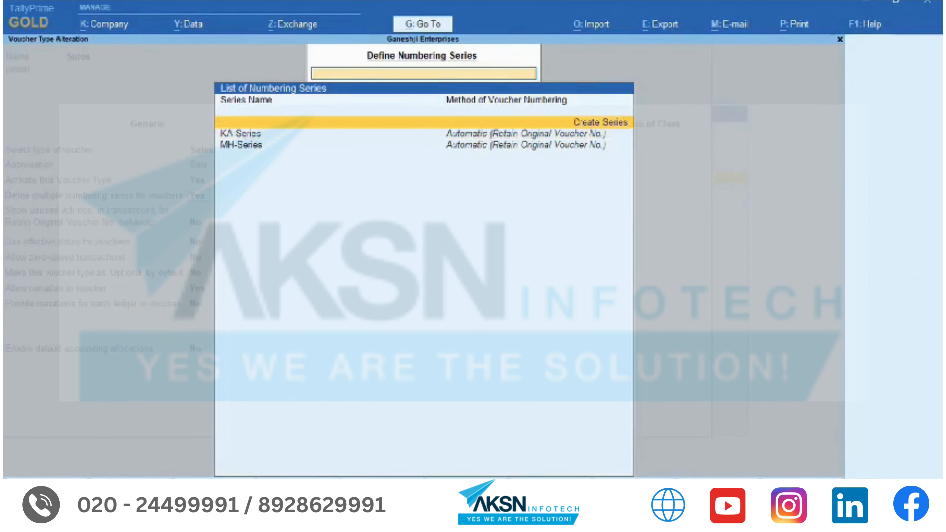
pyautogui.press('Return')
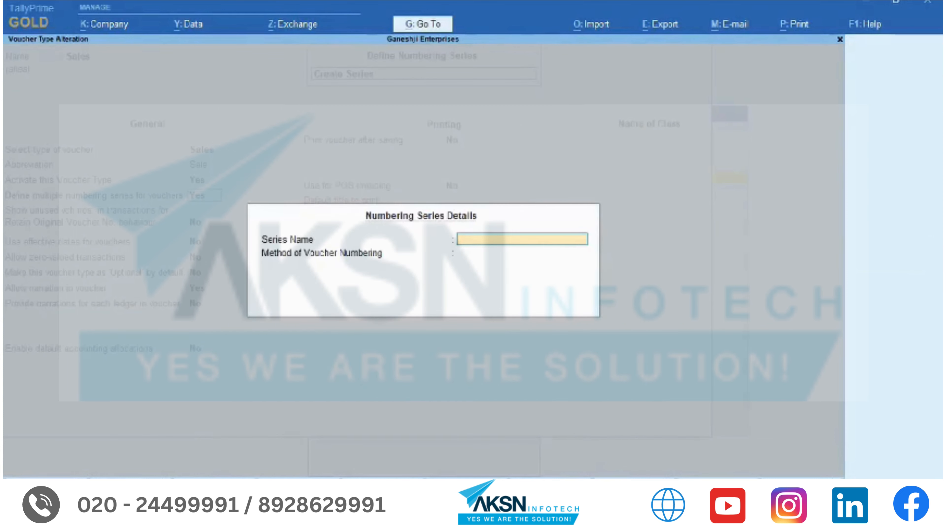
pyautogui.write('TN-Series')
pyautogui.press('Return')
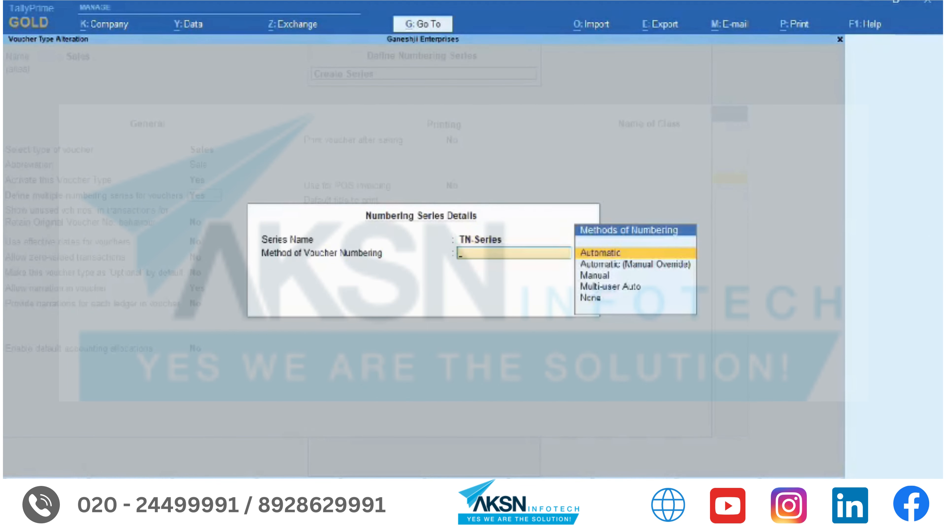
pyautogui.press('Return')
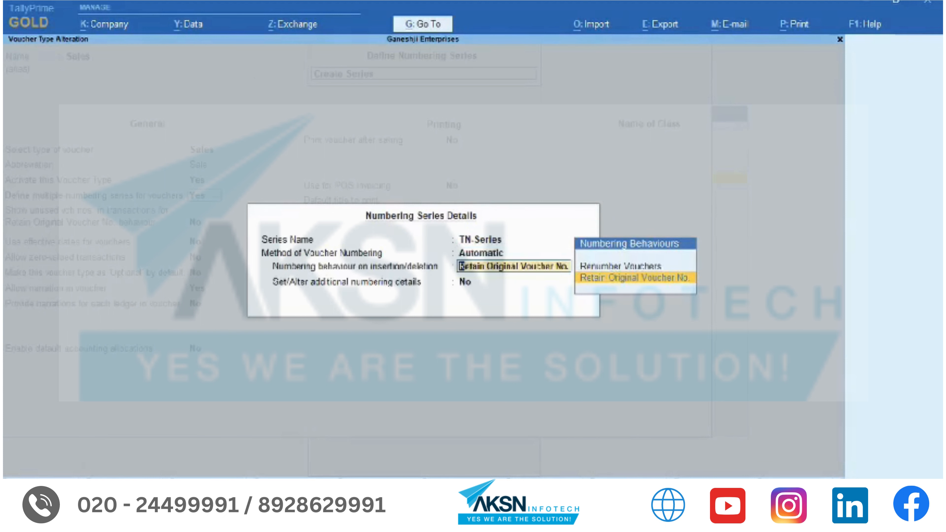
pyautogui.press('Return')
pyautogui.press('Return')
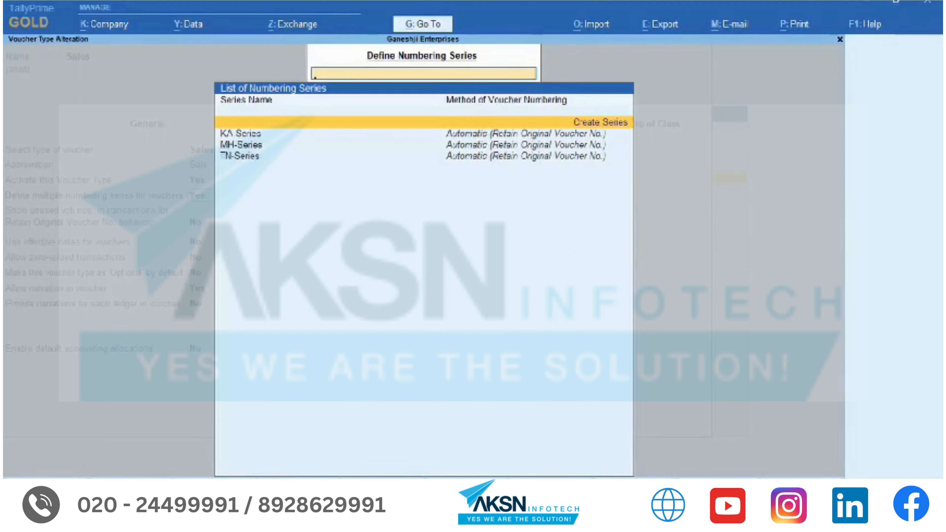
pyautogui.press('Down')
pyautogui.press('Down')
pyautogui.press('Down')
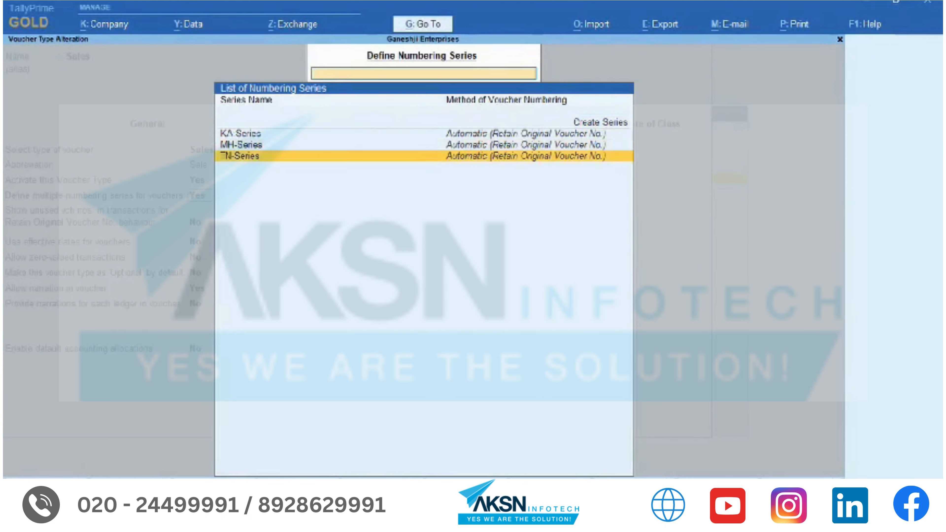
pyautogui.press('Up')
pyautogui.press('Up')
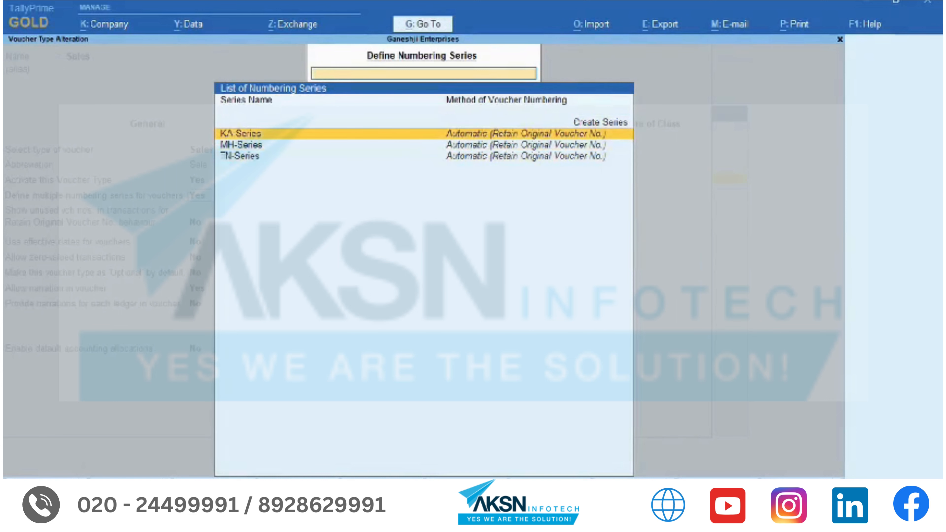
# - Open the Day Book for the period 1-Apr-21 to 15-May-21
pyautogui.click(432, 25)
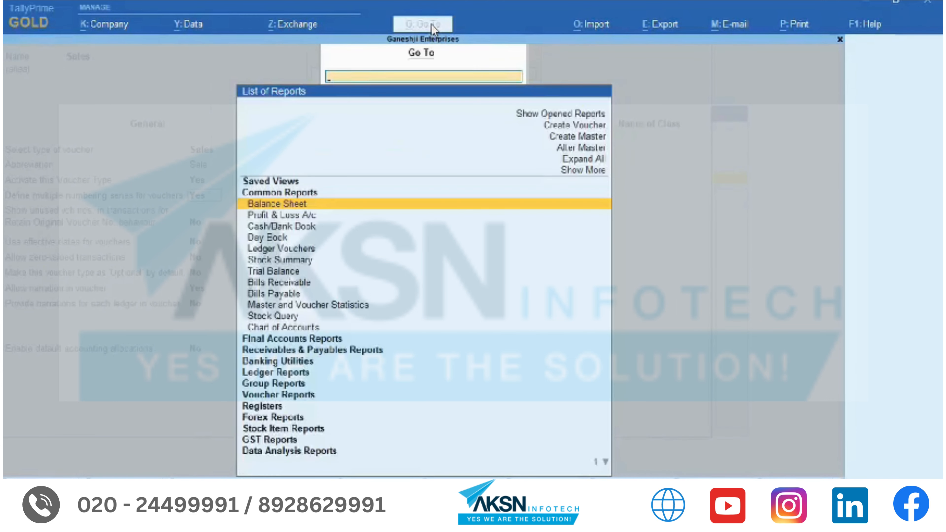
pyautogui.write('Day')
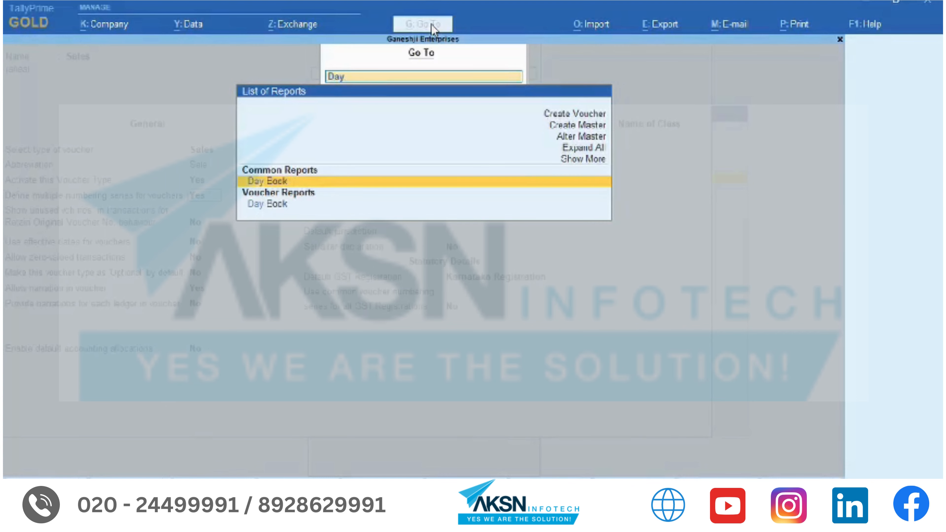
pyautogui.press('Return')
pyautogui.hotkey('alt', 'F2')
pyautogui.write('1-4')
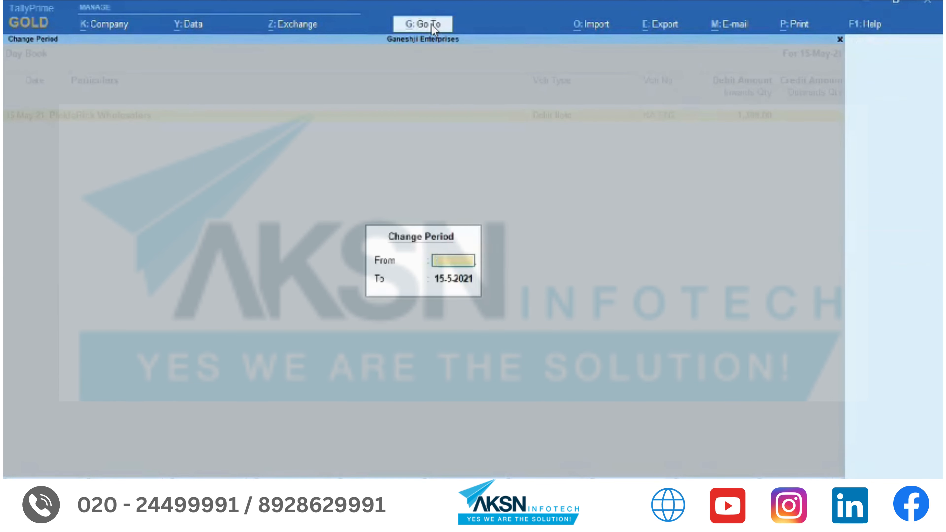
pyautogui.press('Return')
pyautogui.write('15-5')
pyautogui.press('Return')
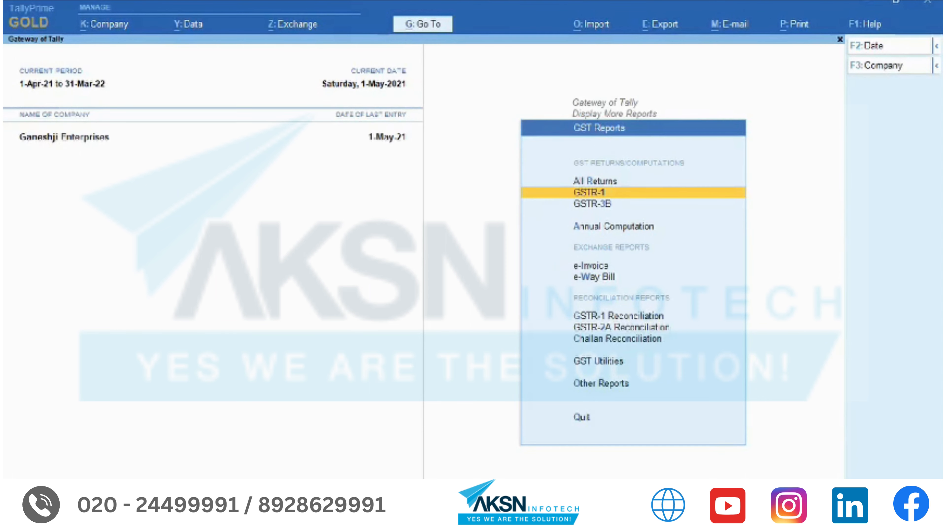
# - Open the GSTR-1 report for June 2021
pyautogui.press('Return')
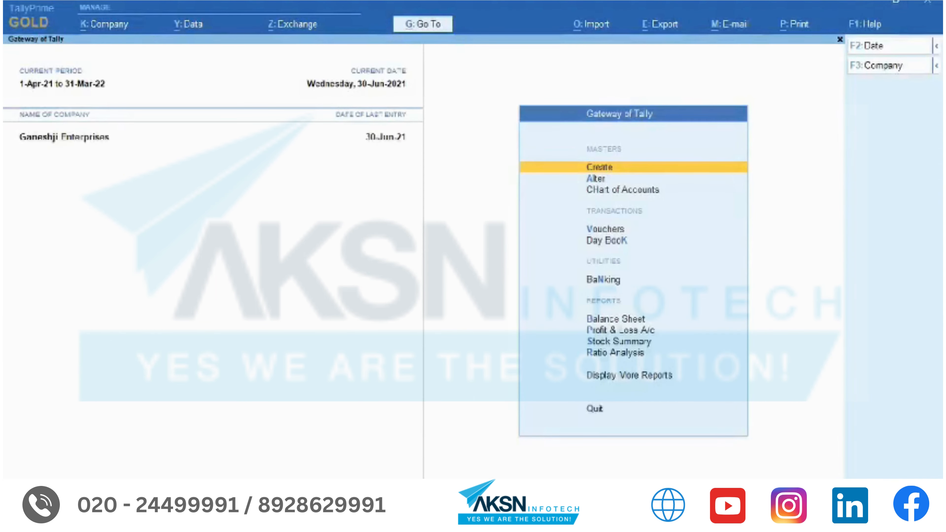
pyautogui.press('d')
pyautogui.press('g')
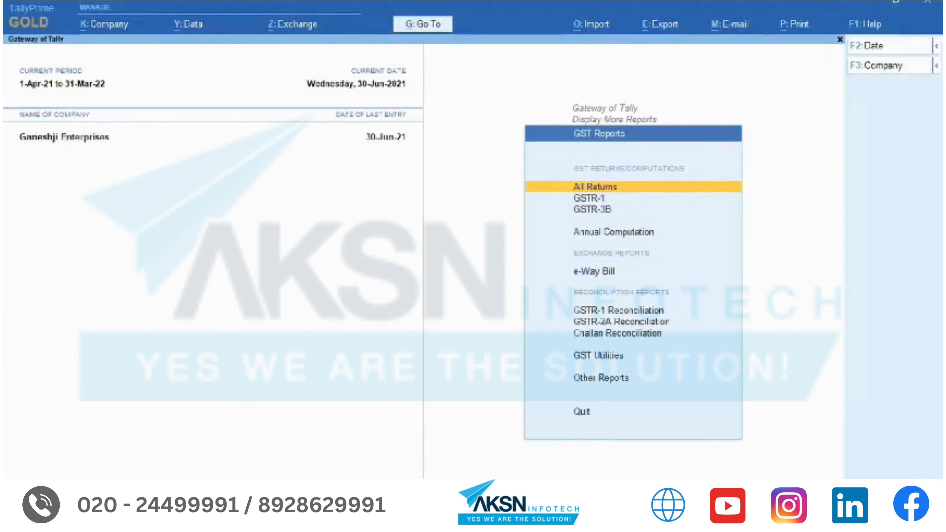
pyautogui.press('Down')
pyautogui.press('Return')
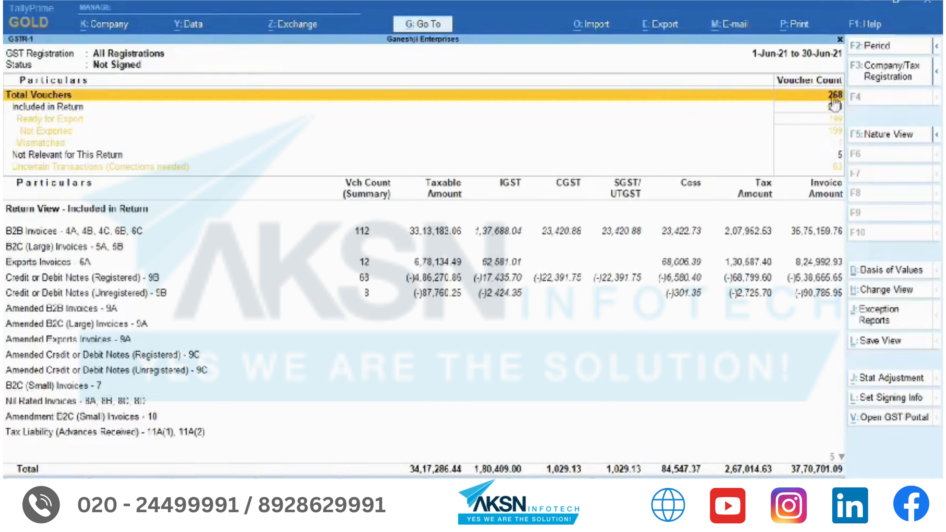
# - Limit the GSTR-1 report to the Maharashtra Registration
pyautogui.click(905, 79)
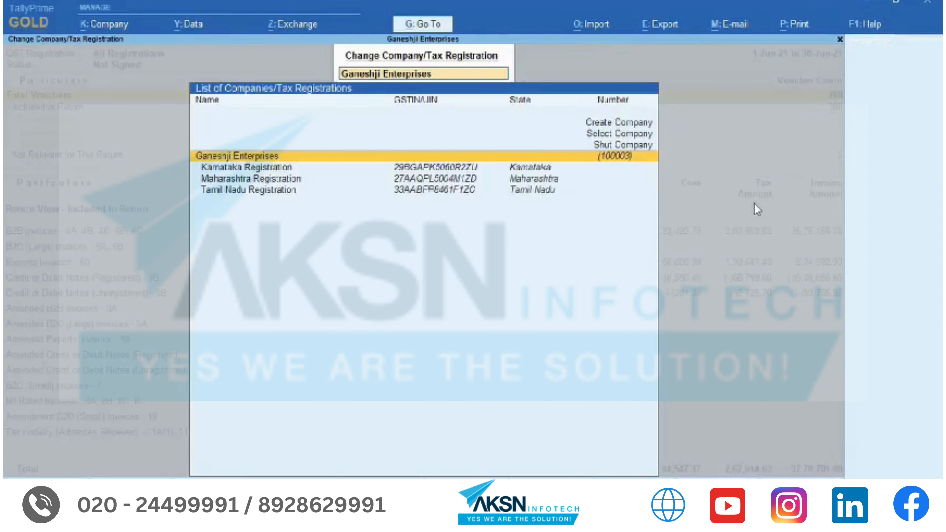
pyautogui.press('Down')
pyautogui.press('Down')
pyautogui.press('Down')
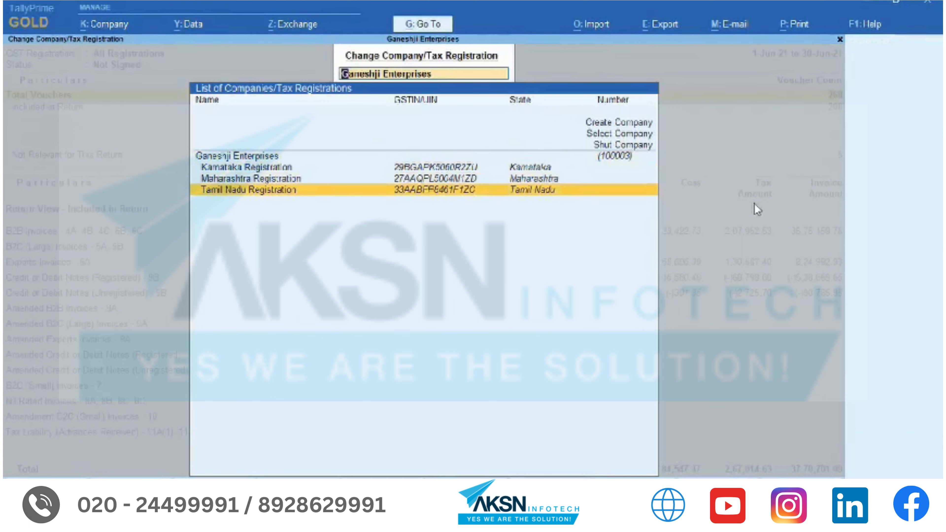
pyautogui.press('Up')
pyautogui.press('Up')
pyautogui.press('Down')
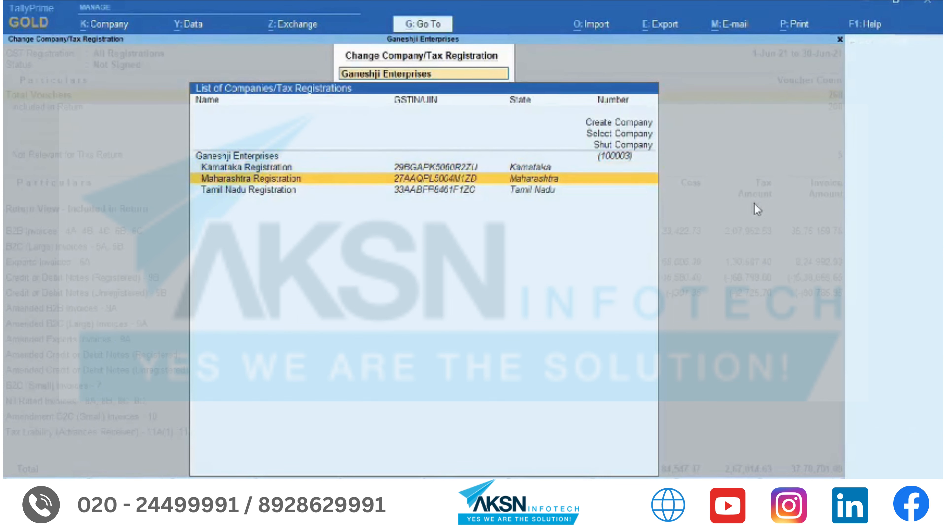
pyautogui.press('Return')
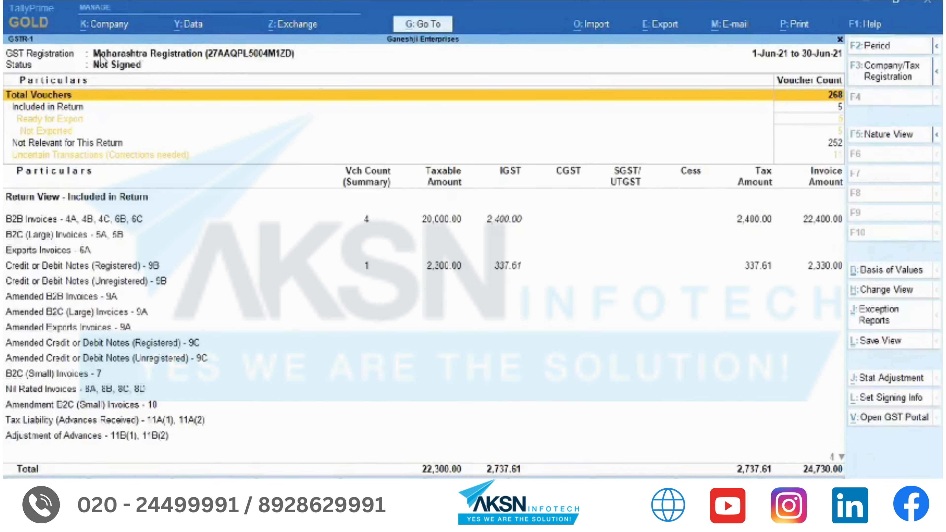
# - Save the report as view MH-GSTR-1, available for all companies with the registration
pyautogui.click(880, 346)
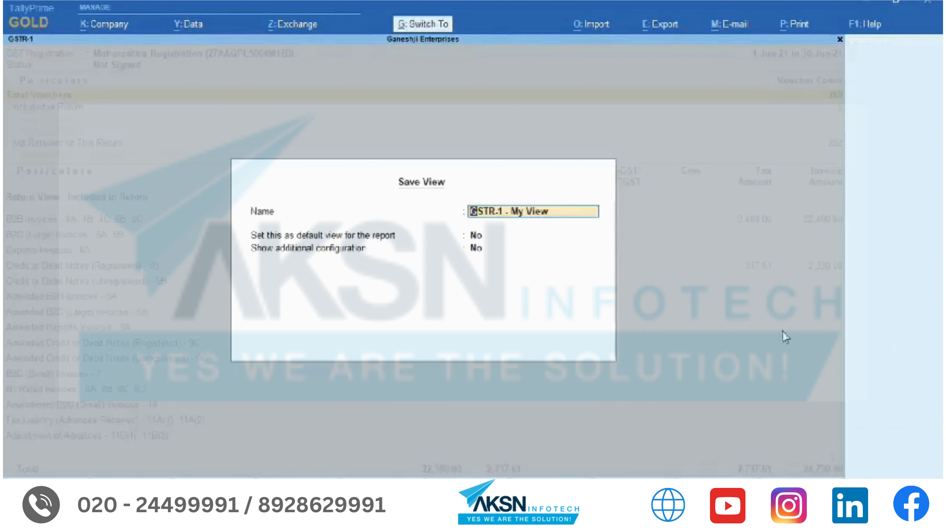
pyautogui.write('MH-GSTR-1')
pyautogui.press('Return')
pyautogui.press('Return')
pyautogui.press('y')
pyautogui.press('Return')
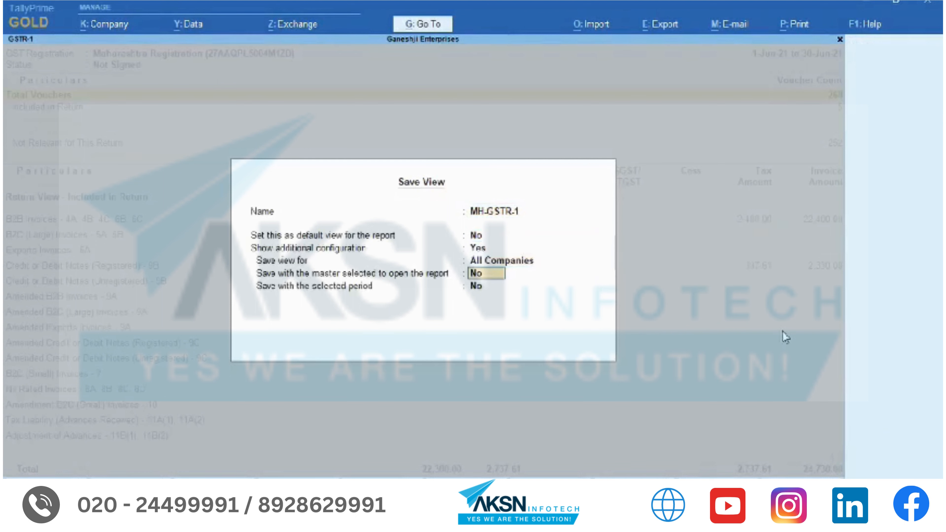
pyautogui.press('y')
pyautogui.press('Return')
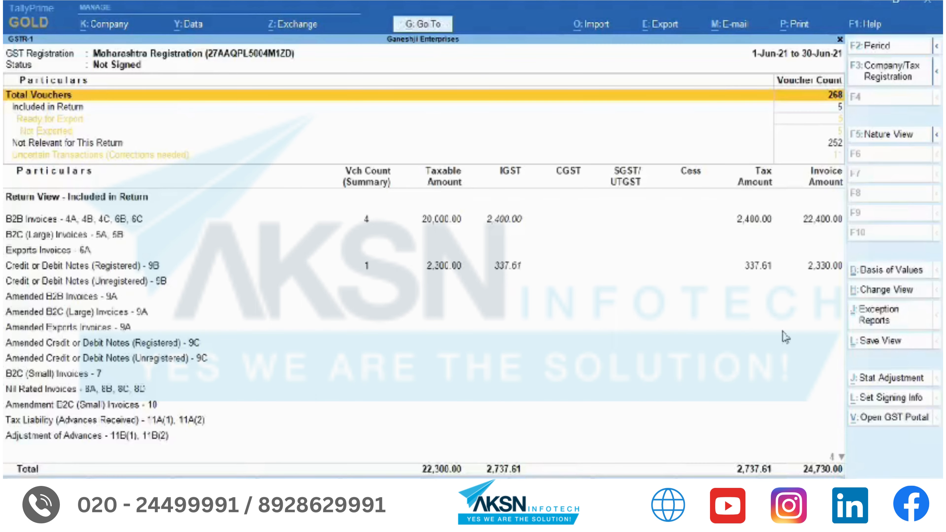
# - Reopen the saved MH-GSTR-1 view and review its No Action Required vouchers
pyautogui.press('Escape')
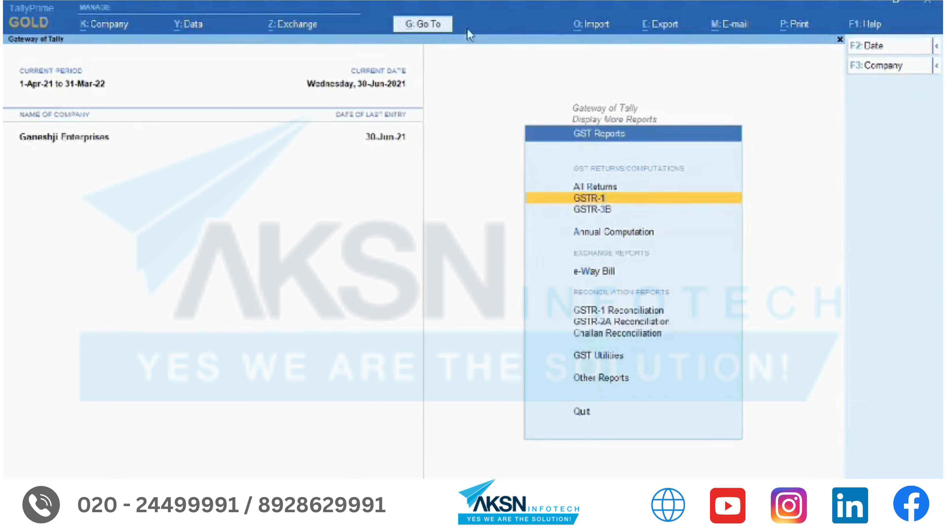
pyautogui.click(441, 36)
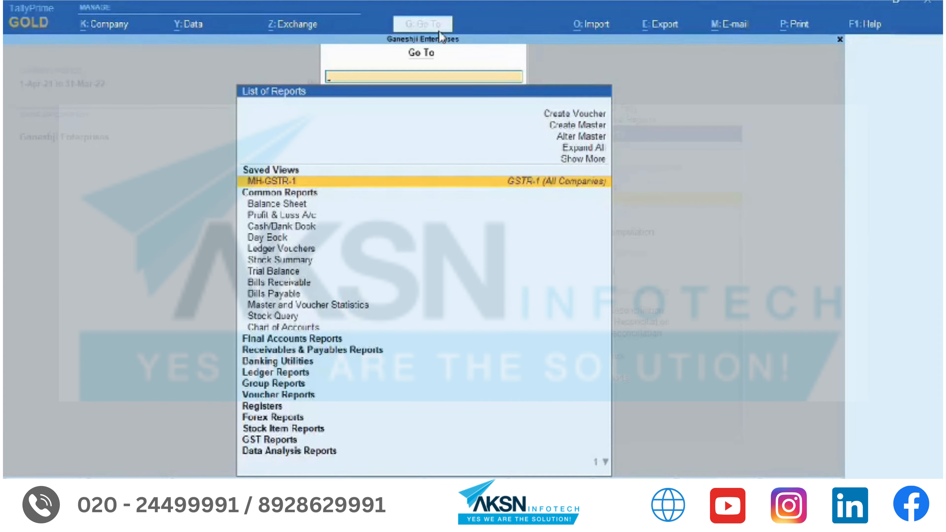
pyautogui.press('Return')
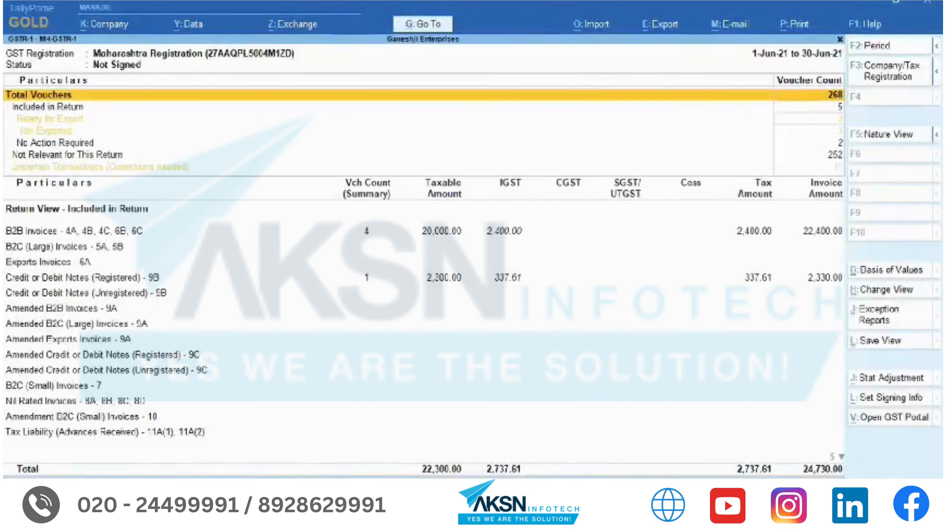
pyautogui.press('Down')
pyautogui.press('Down')
pyautogui.press('Down')
pyautogui.press('Down')
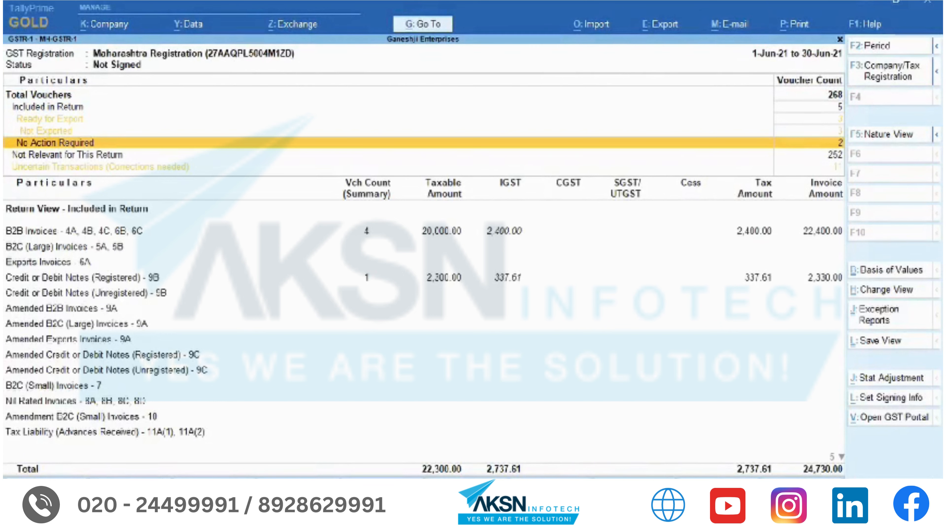
# - From No Action Required, change MH-SAL9's Britannia 50-50 quantity to 200 Nos and save
pyautogui.press('Return')
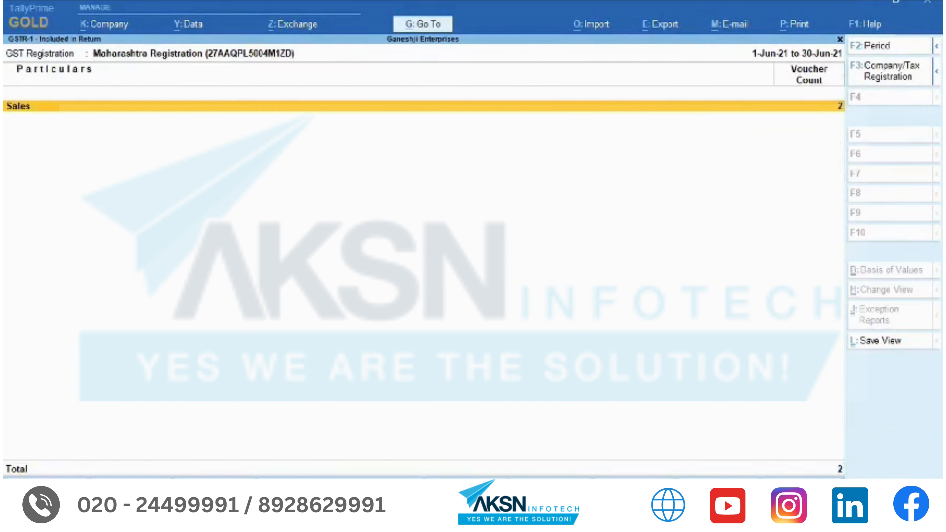
pyautogui.press('Return')
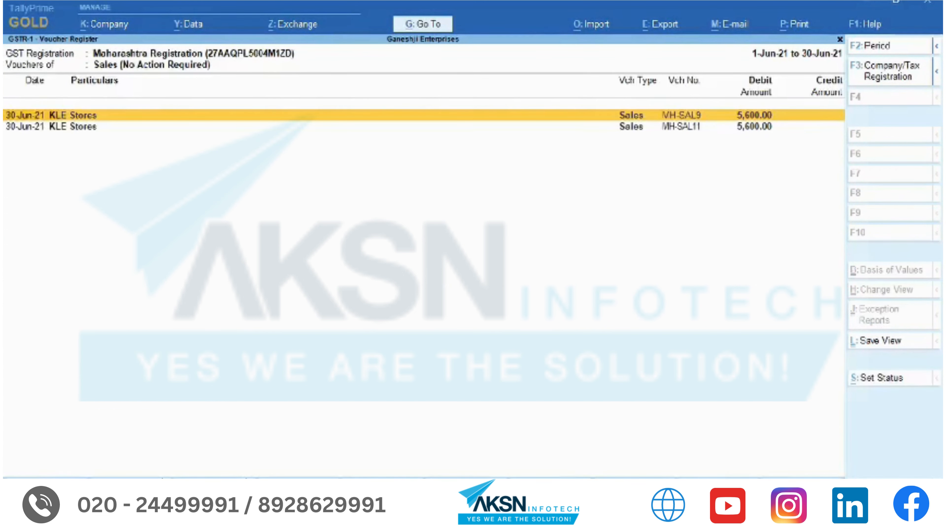
pyautogui.press('Return')
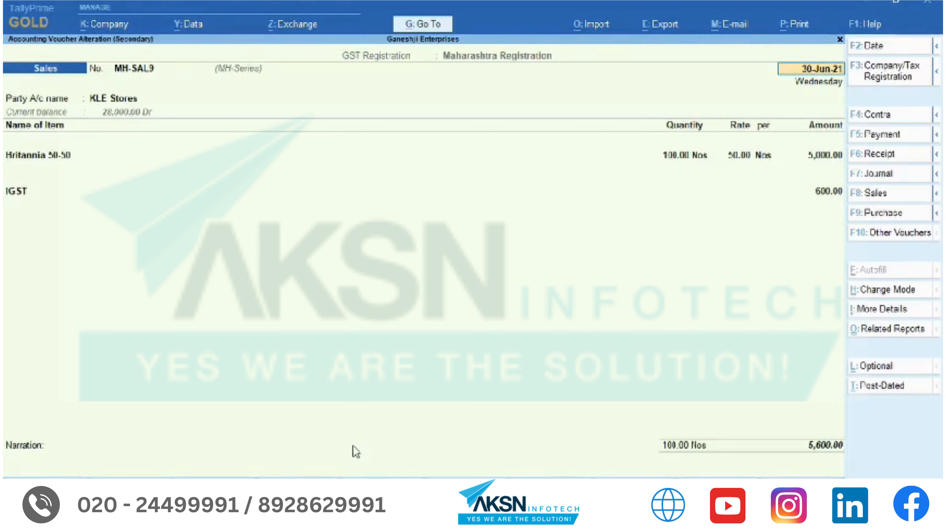
pyautogui.click(688, 159)
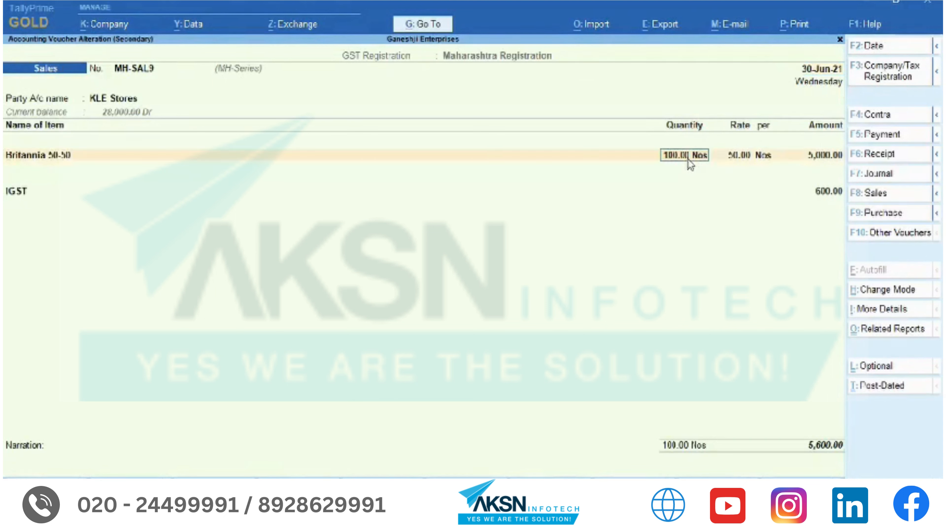
pyautogui.press('Return')
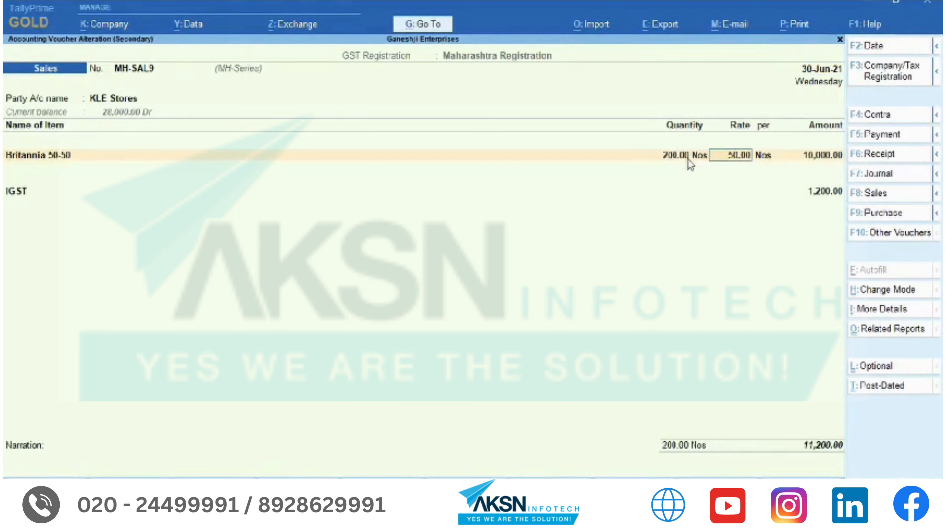
pyautogui.press('ctrl')
pyautogui.hotkey('ctrl', 'a')
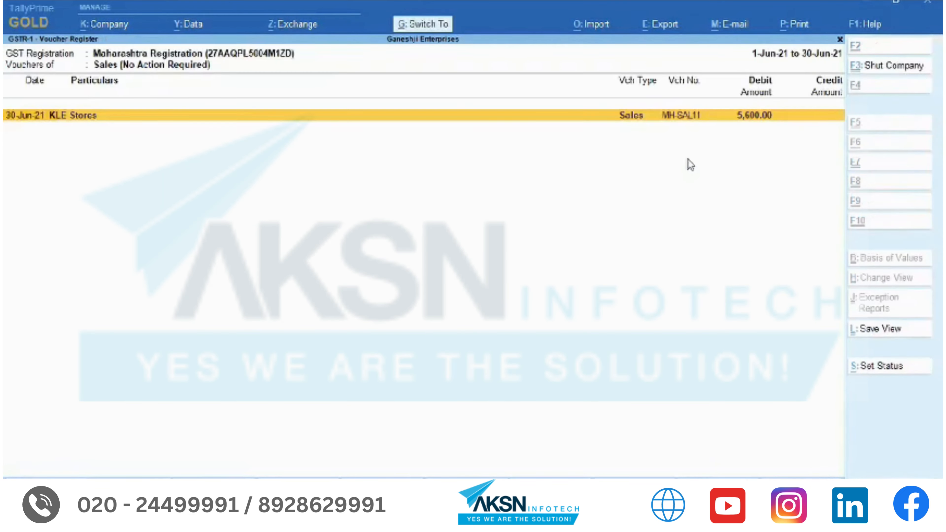
# - Review the Modified in Books After Export row in GSTR-1, then close the report
pyautogui.press('Escape')
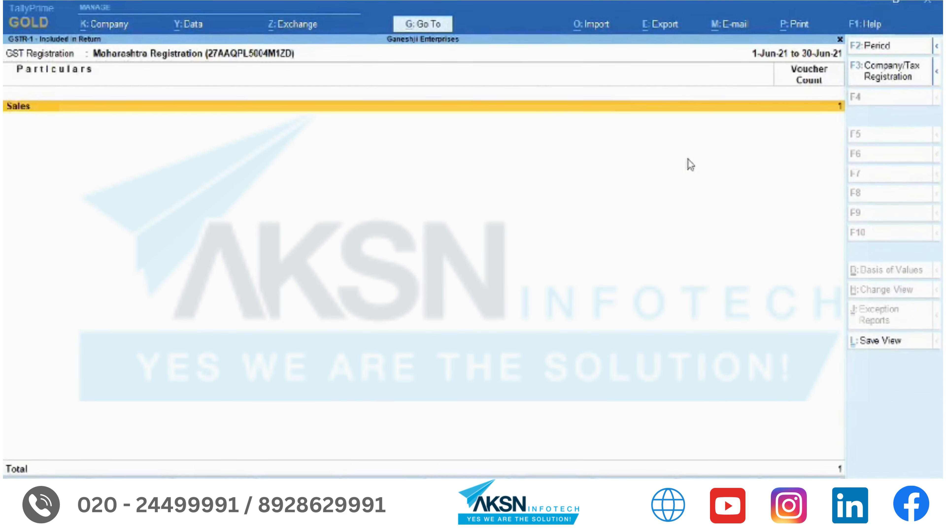
pyautogui.press('Escape')
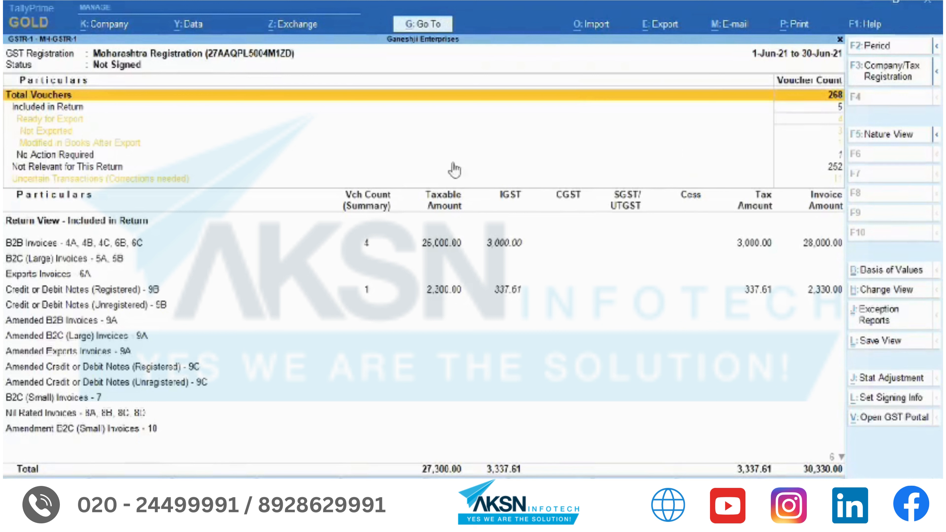
pyautogui.click(139, 145)
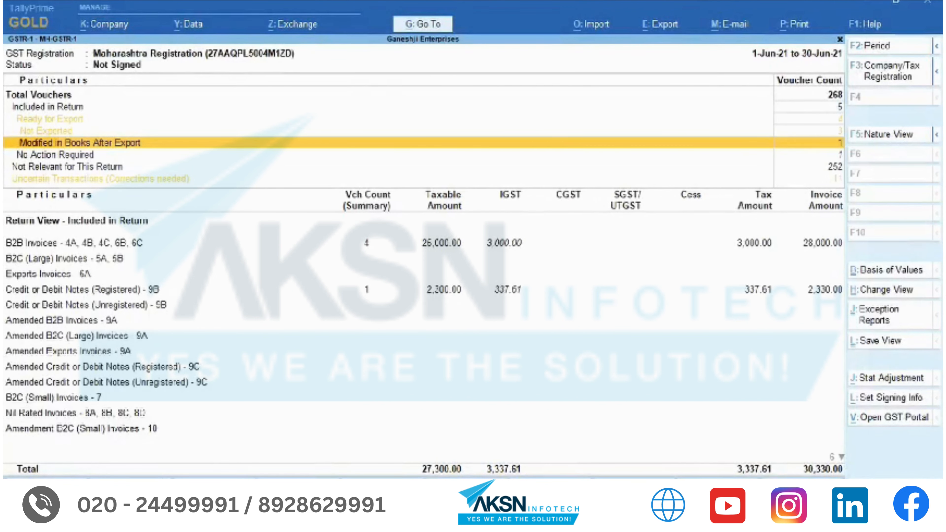
pyautogui.press('Escape')
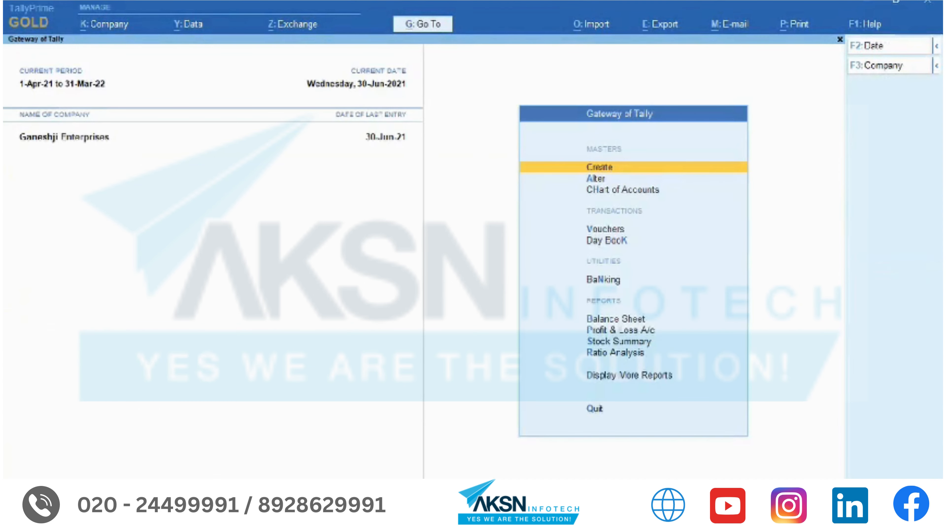
# - Open the KA-GSTR-1 view and set Show Vouchers with Pending Actions in Other Periods to Yes
pyautogui.click(412, 27)
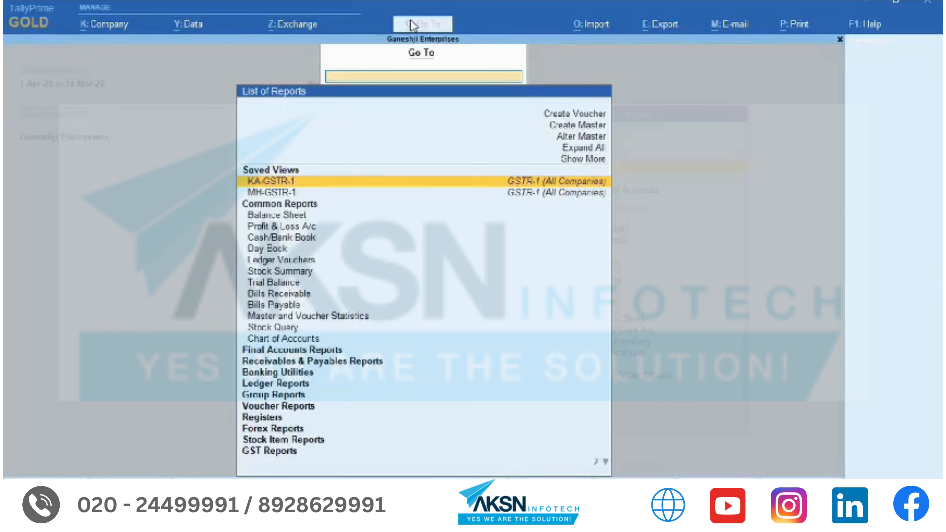
pyautogui.press('Return')
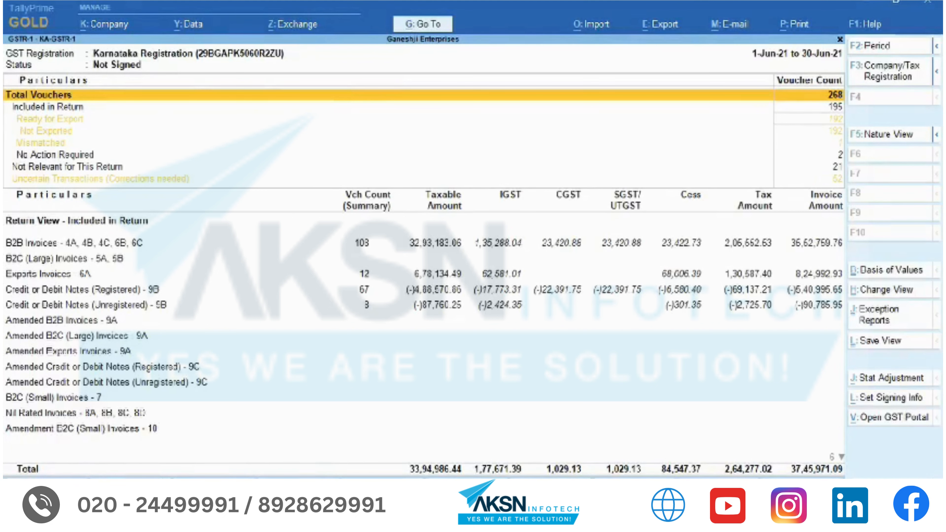
pyautogui.press('F12')
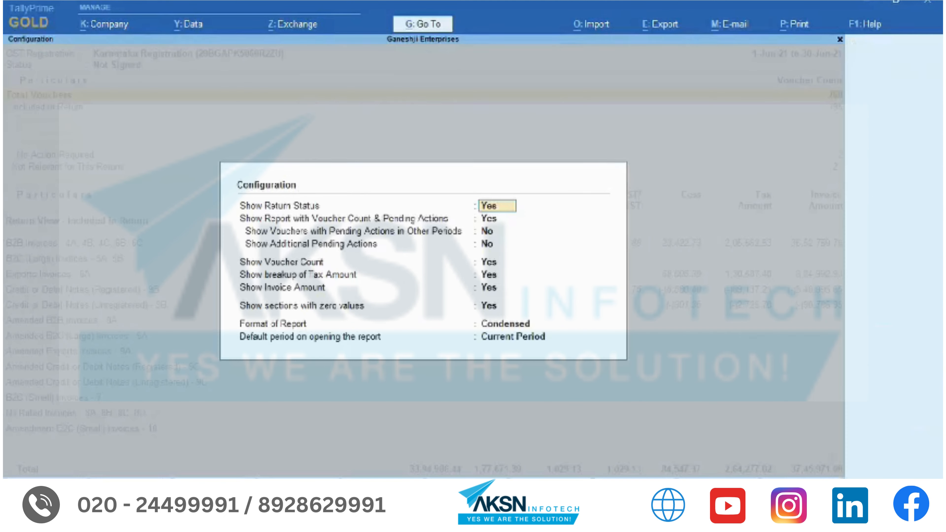
pyautogui.press('Return')
pyautogui.press('Return')
pyautogui.write('y')
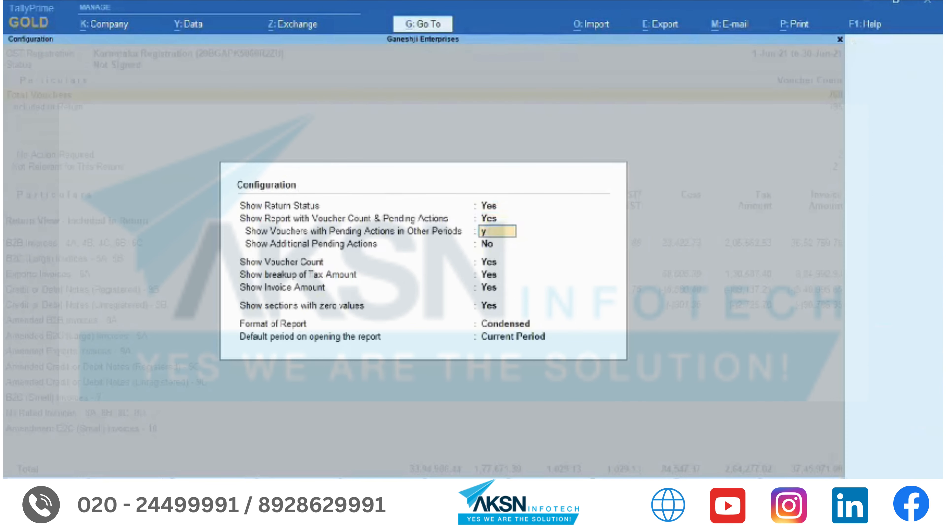
pyautogui.press('Return')
pyautogui.write('n')
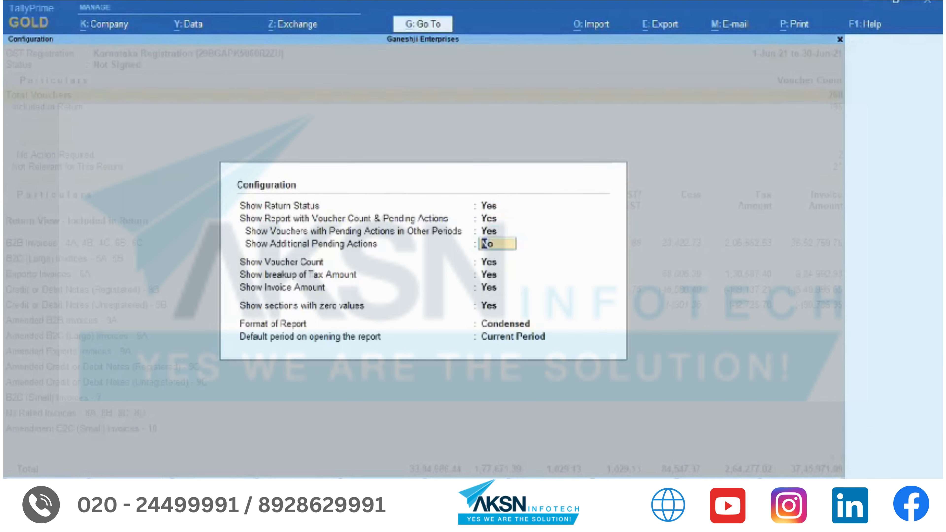
pyautogui.hotkey('ctrl', 'a')
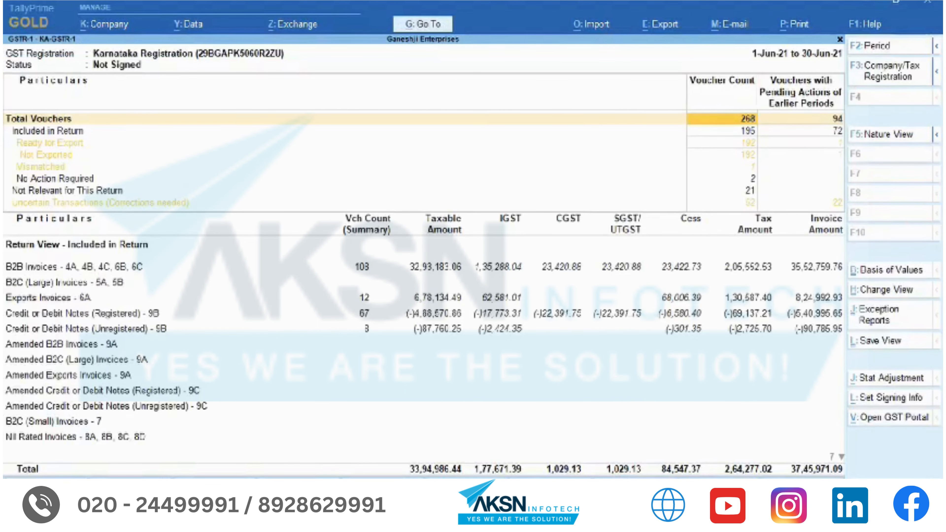
# - Review Uncertain Transactions (22 pending from earlier periods) and Not Exported rows, then close
pyautogui.press('Down')
pyautogui.press('Down')
pyautogui.press('Down')
pyautogui.press('Down')
pyautogui.press('Down')
pyautogui.press('Down')
pyautogui.press('Down')
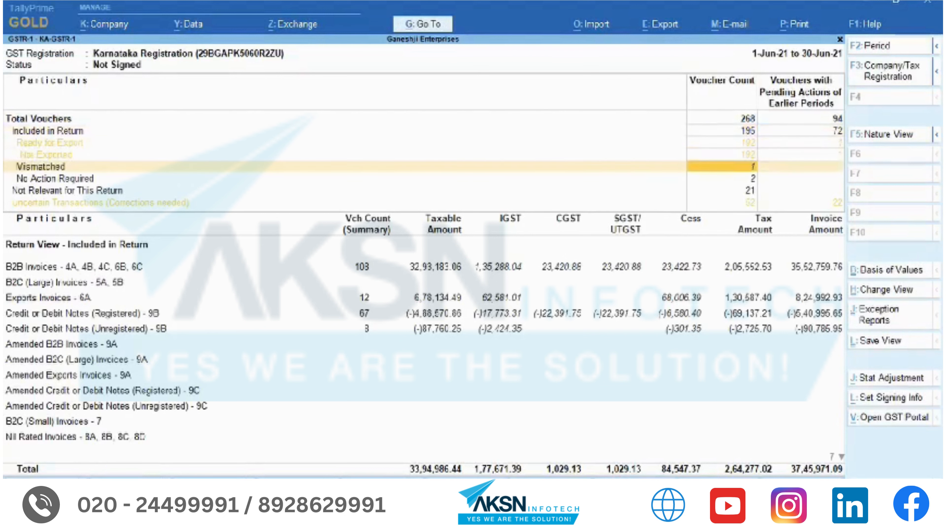
pyautogui.press('Right')
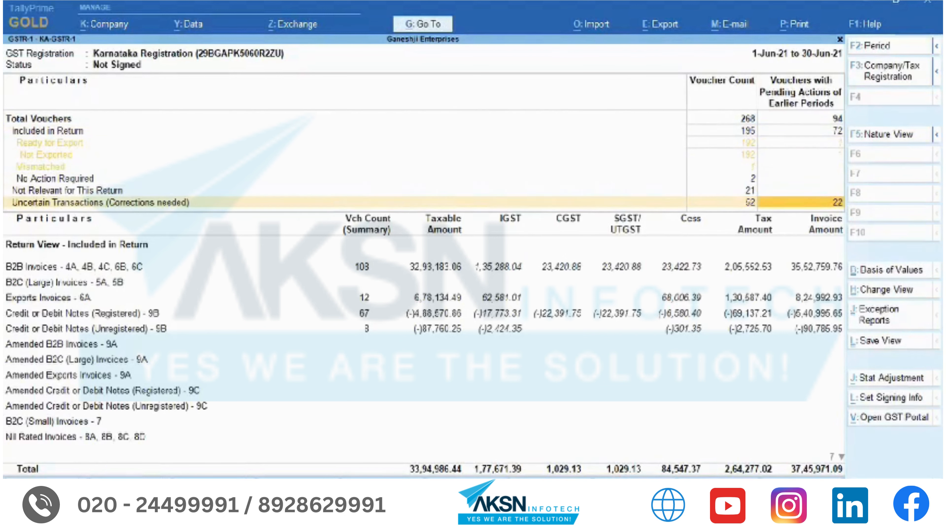
pyautogui.press('Up')
pyautogui.press('Up')
pyautogui.press('Up')
pyautogui.press('Up')
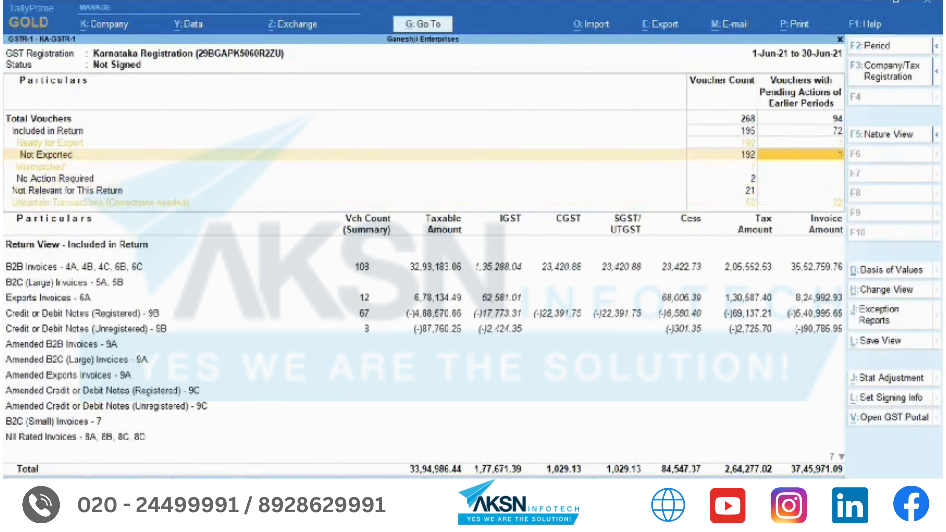
pyautogui.press('Down')
pyautogui.press('Down')
pyautogui.press('Down')
pyautogui.press('Down')
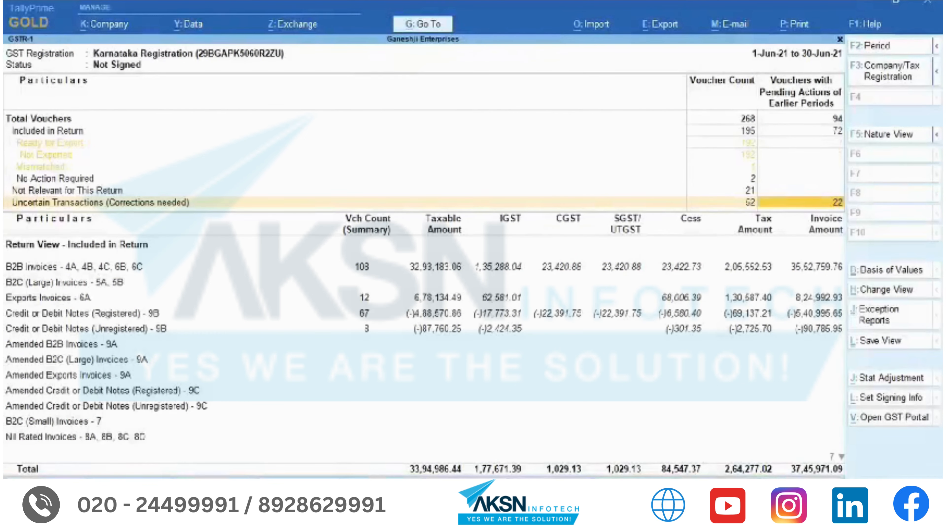
pyautogui.press('Escape')
pyautogui.press('Escape')
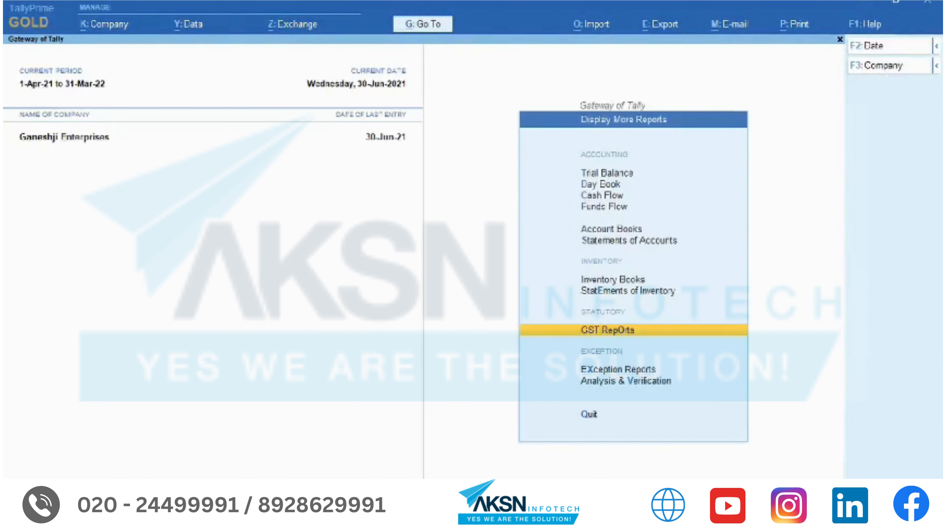
# - Open KLE Stores sales voucher MH-SAL12 from the 30-Jun-21 Day Book
pyautogui.press('d')
pyautogui.press('pagedown')
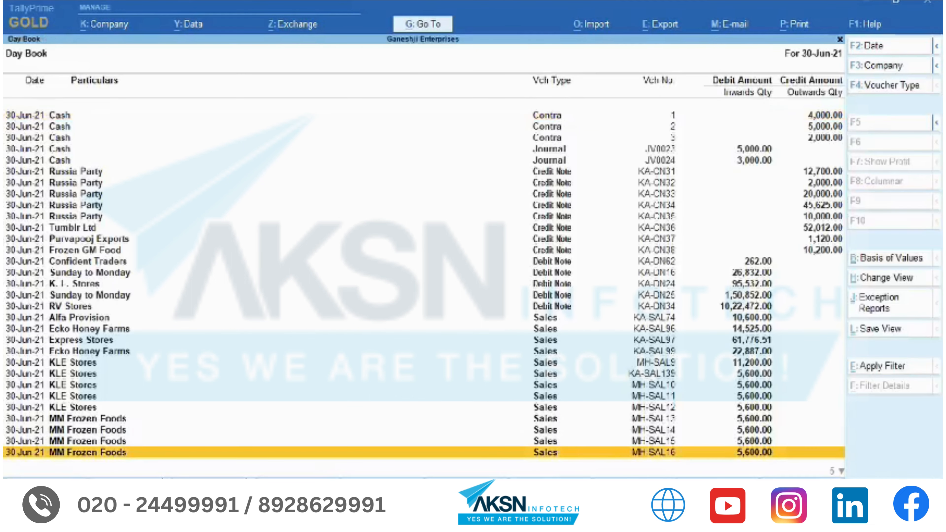
pyautogui.press('Up')
pyautogui.press('Up')
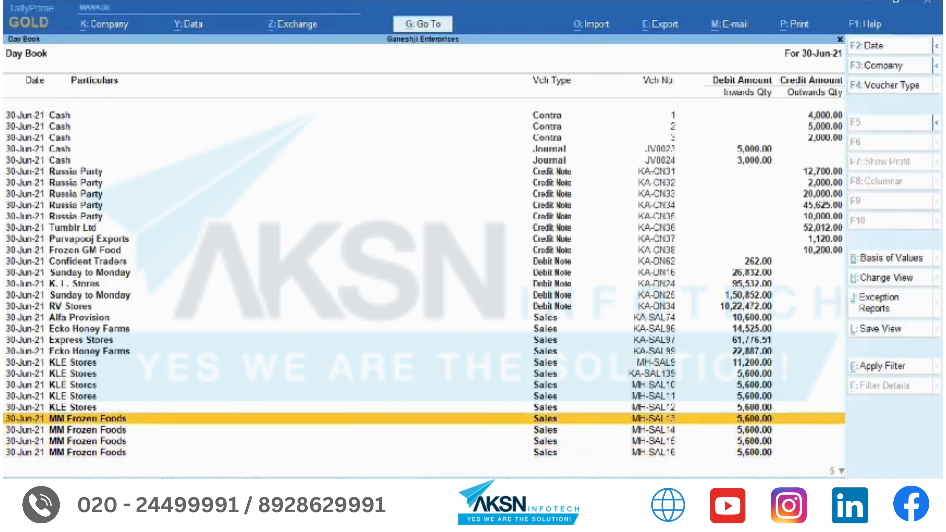
pyautogui.press('Up')
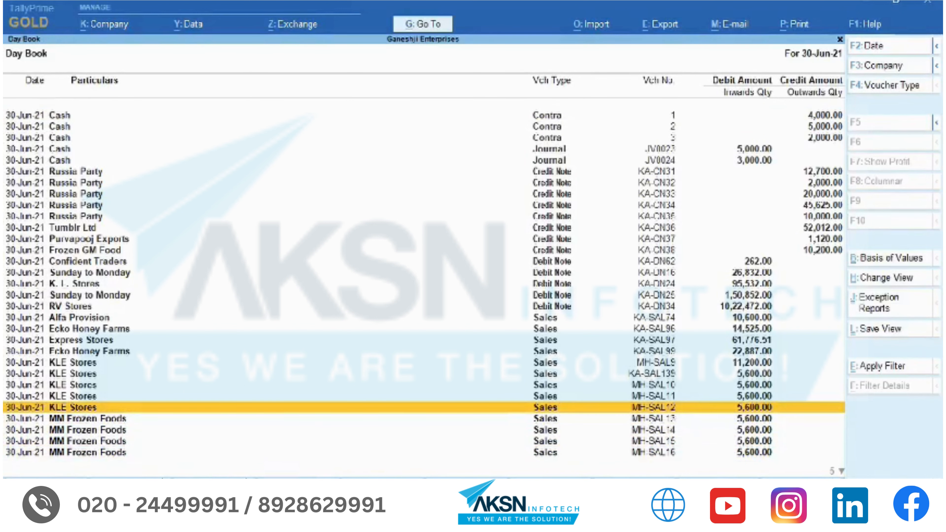
pyautogui.press('Return')
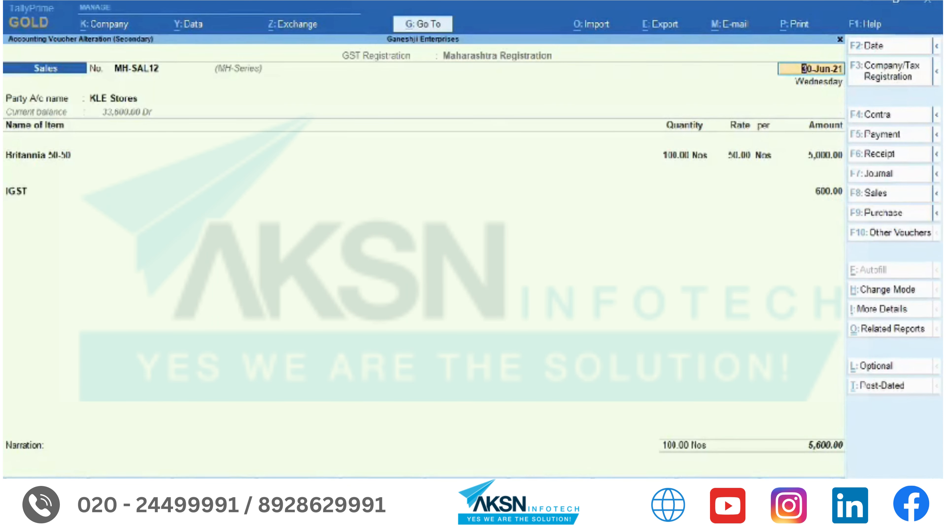
# - Set MH-SAL12's GST Return Effective Date to 1-7-2021 and save the voucher
pyautogui.click(894, 310)
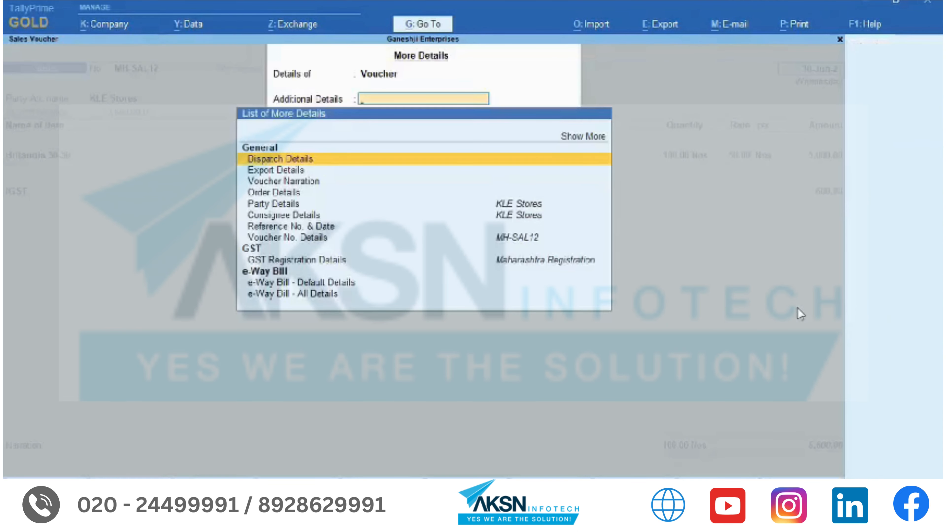
pyautogui.write('Retu')
pyautogui.press('Down')
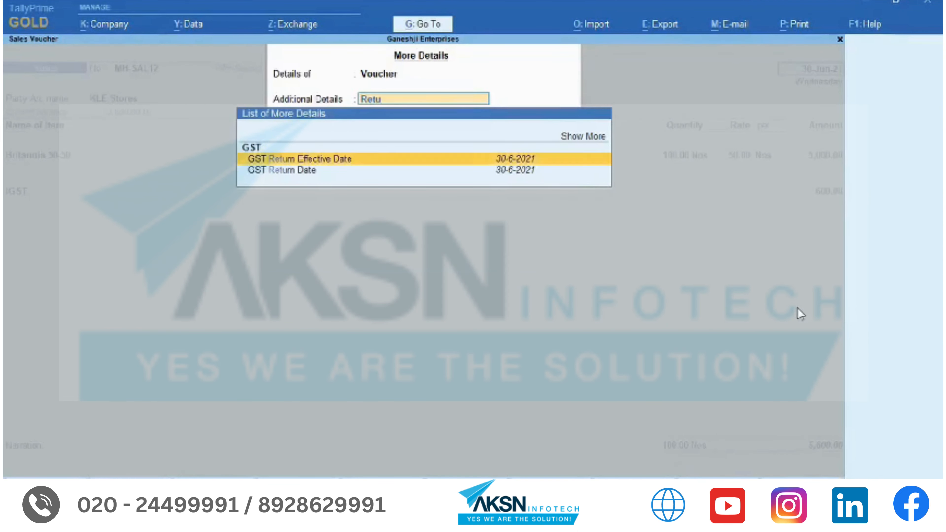
pyautogui.press('Return')
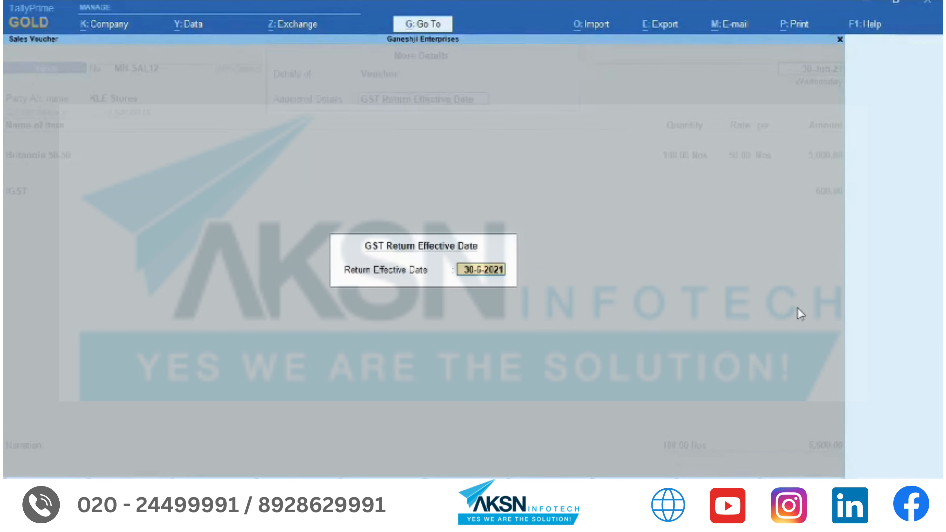
pyautogui.write('1.7')
pyautogui.press('Return')
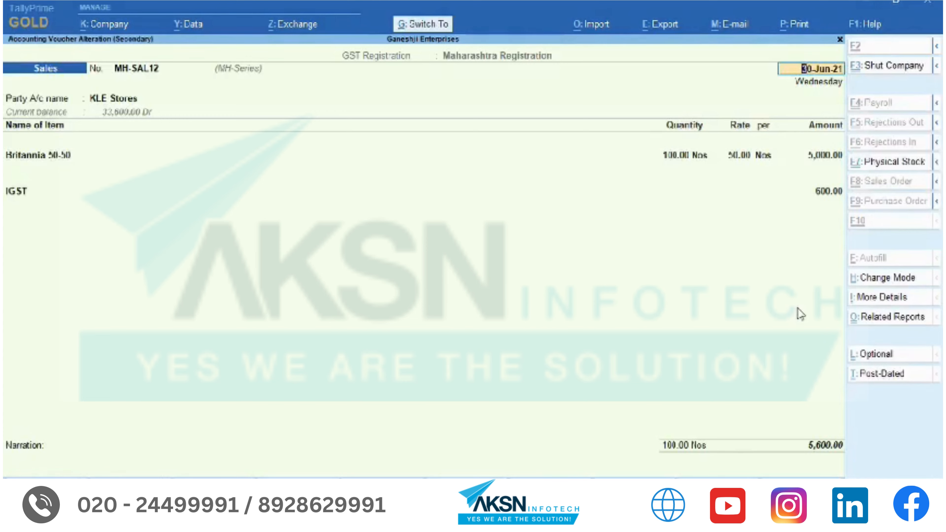
pyautogui.hotkey('ctrl', 'a')
# - Open the GSTR-1 report from GST Reports under Display More Reports
pyautogui.press('Escape')
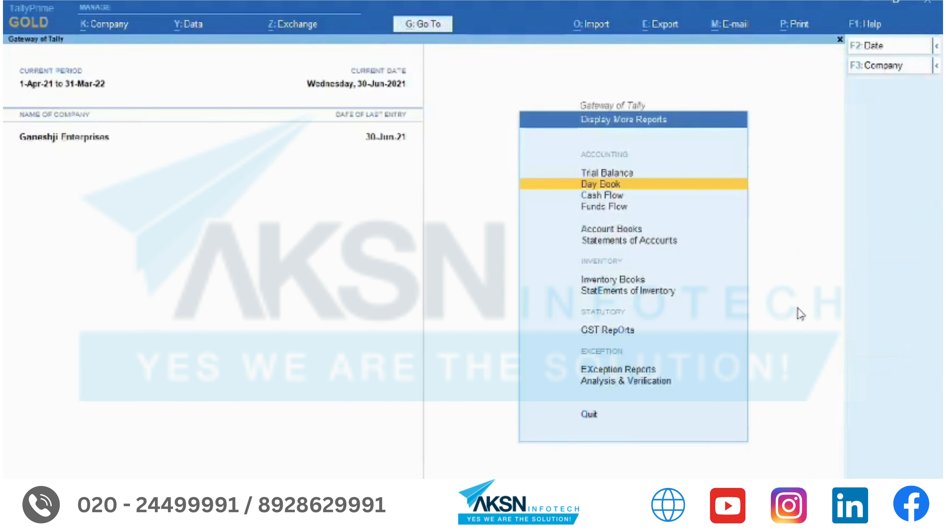
pyautogui.press('Escape')
pyautogui.press('Return')
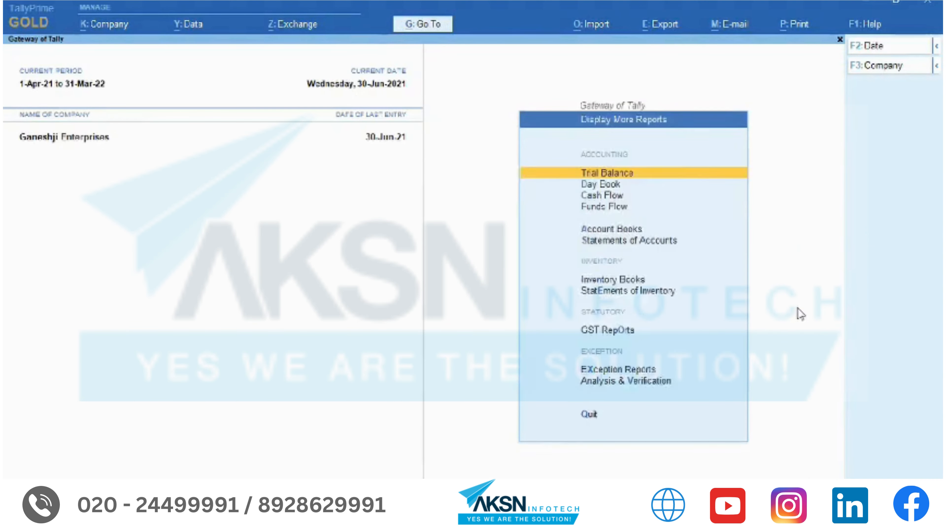
pyautogui.press('o')
pyautogui.press('Down')
pyautogui.press('Return')
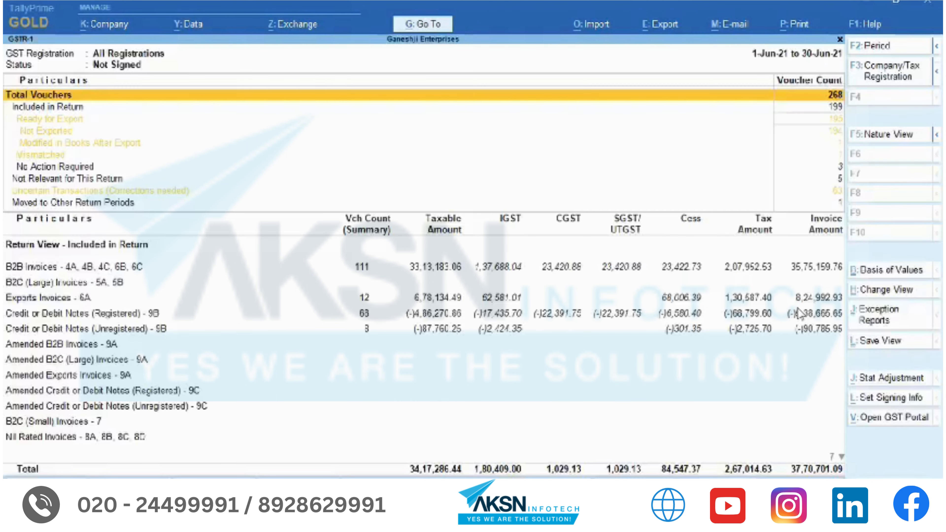
# - Switch GSTR-1 to July 2021 and review the Moved to Other Return Periods and Ready for Export rows
pyautogui.click(842, 207)
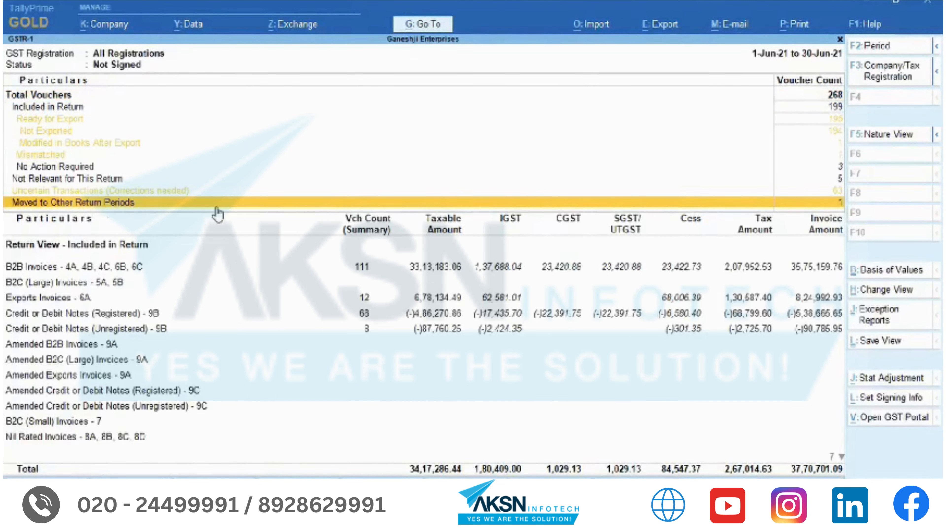
pyautogui.hotkey('alt', 'F2')
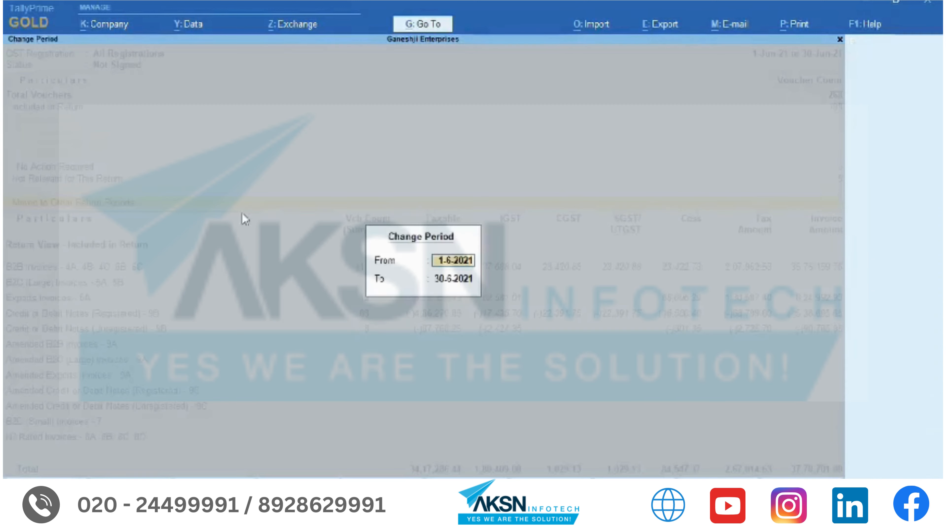
pyautogui.write('jul')
pyautogui.press('Return')
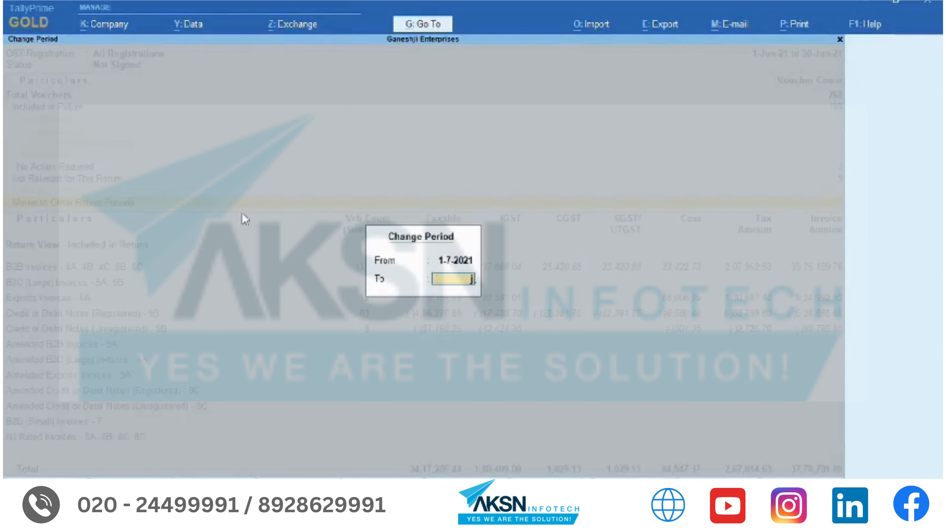
pyautogui.write('jul')
pyautogui.press('Return')
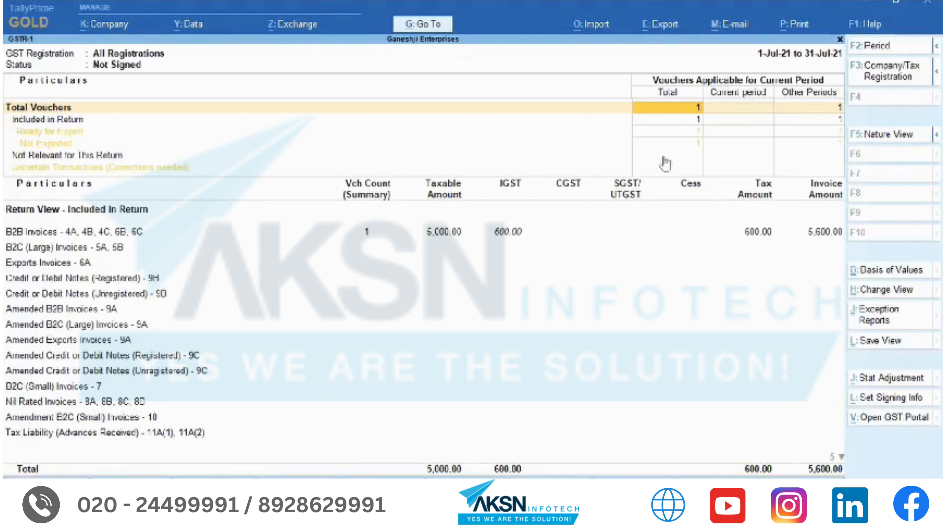
pyautogui.click(836, 137)
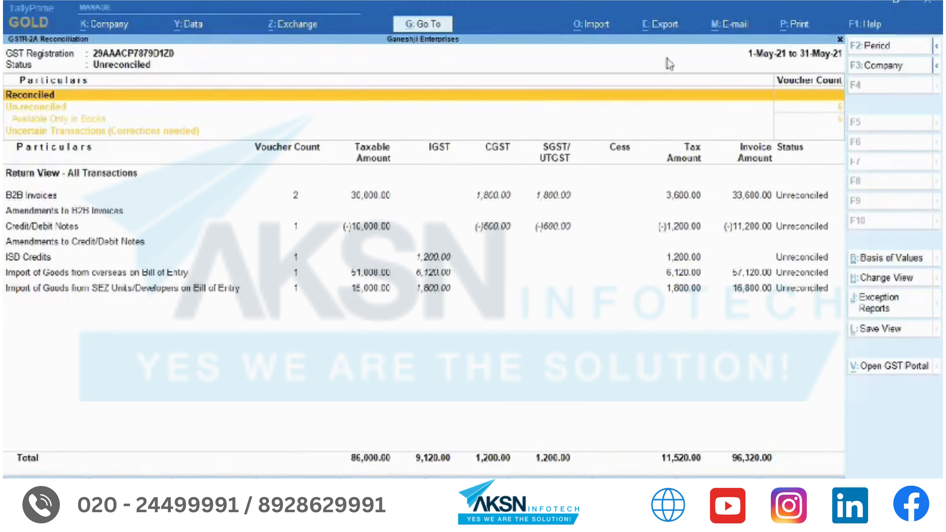
# - Import GSTR-2A JSON Files.json from the Recon_Data_2 folder as a GSTR-2A return
pyautogui.click(603, 26)
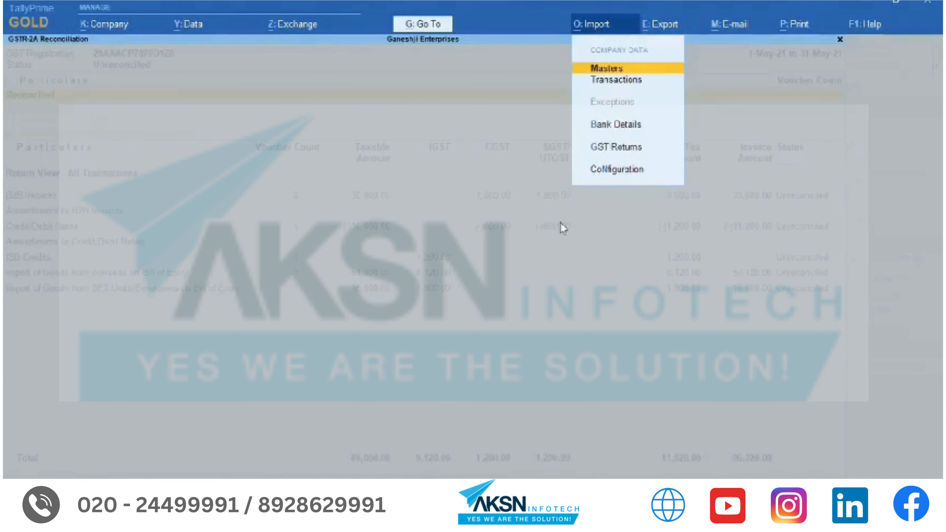
pyautogui.press('Down')
pyautogui.press('Down')
pyautogui.press('Down')
pyautogui.press('Return')
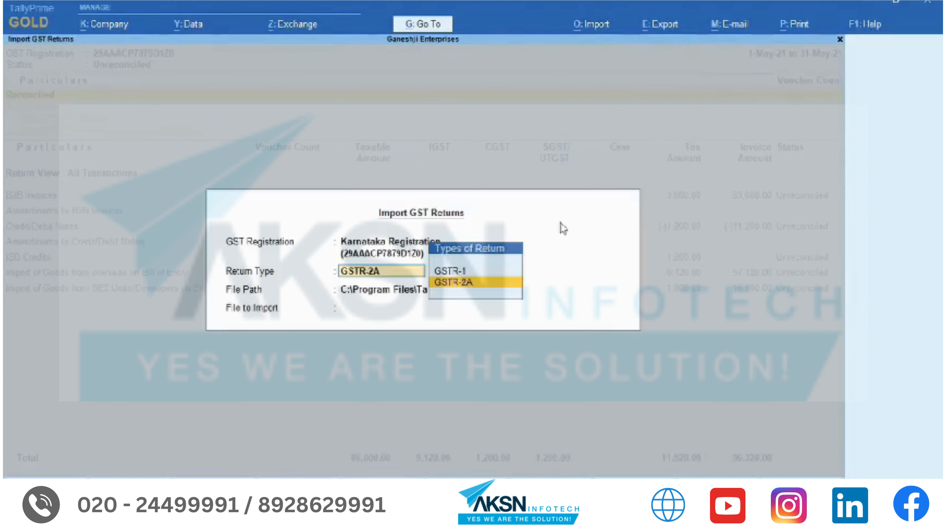
pyautogui.press('Return')
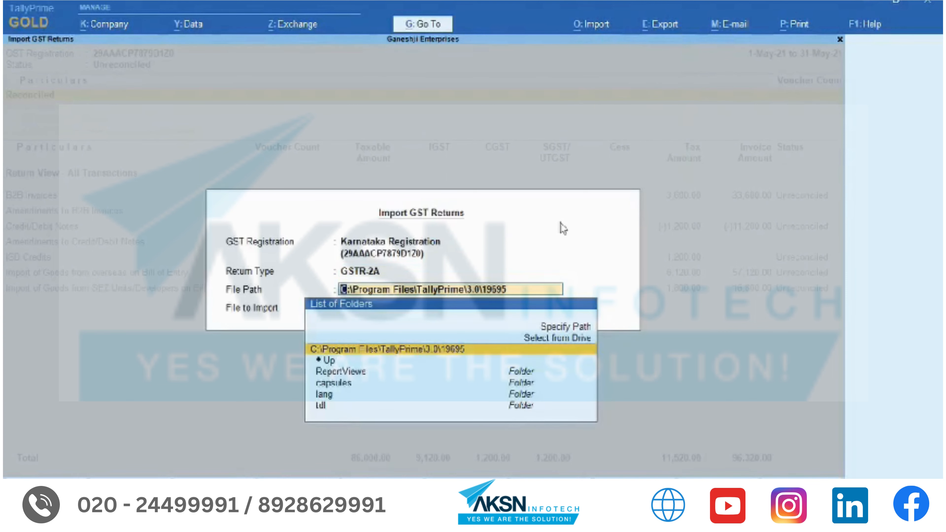
pyautogui.press('Up')
pyautogui.press('Up')
pyautogui.press('Return')
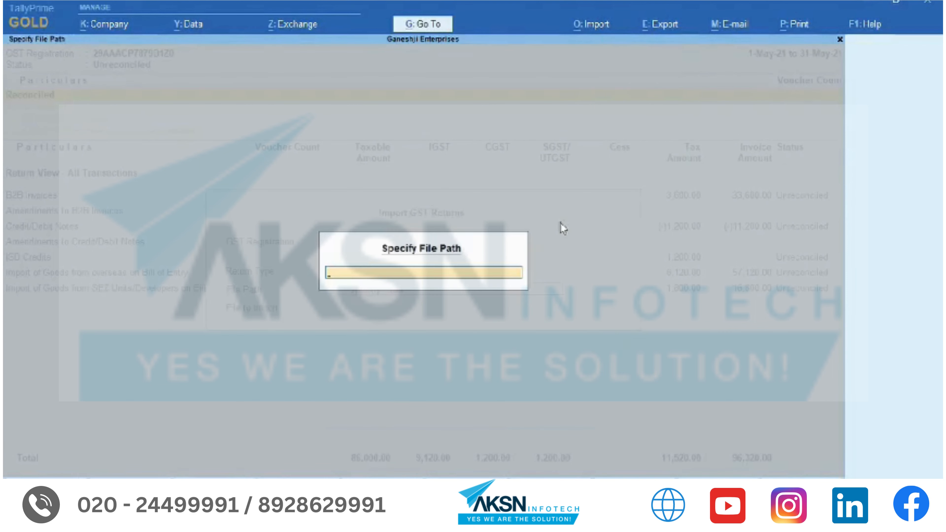
pyautogui.write('C:\\Data\\GST\\Reco\\Reco\\Recon_Data_2')
pyautogui.press('Return')
pyautogui.press('Return')
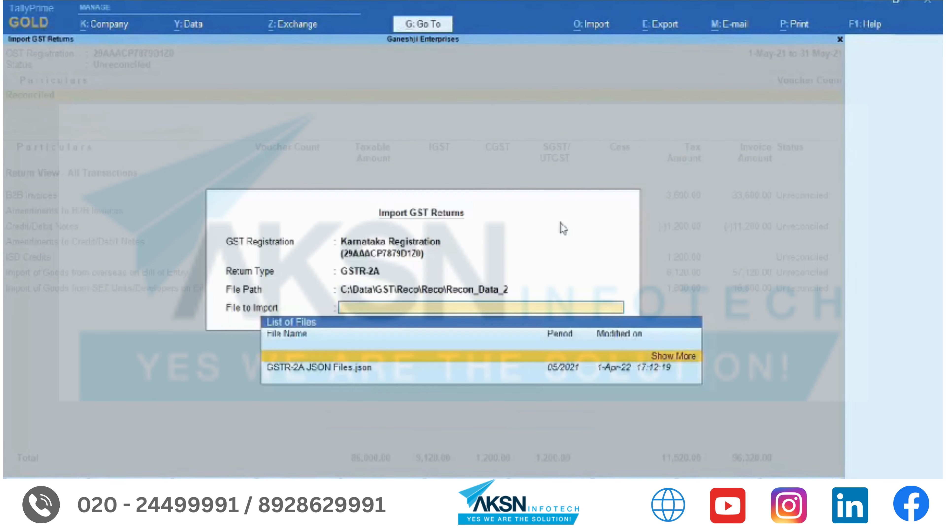
pyautogui.press('Down')
pyautogui.press('Return')
pyautogui.press('Return')
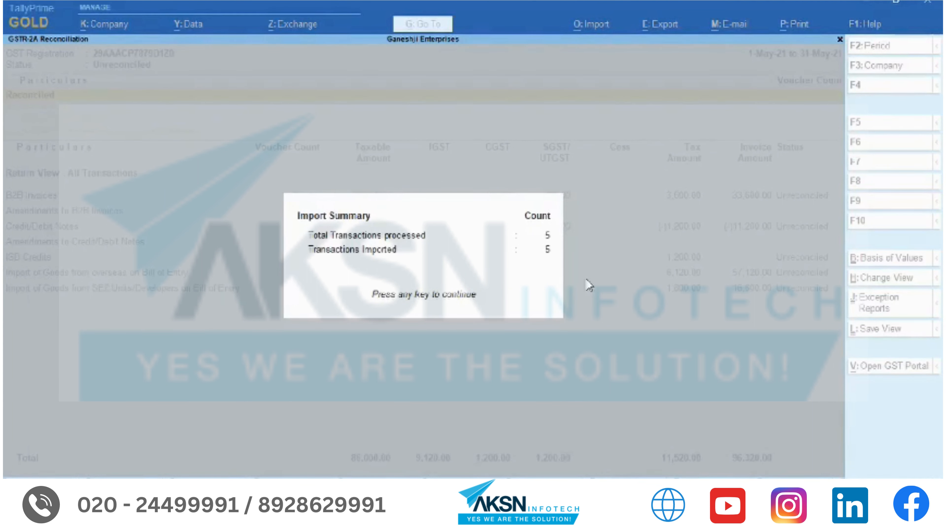
pyautogui.press('Return')
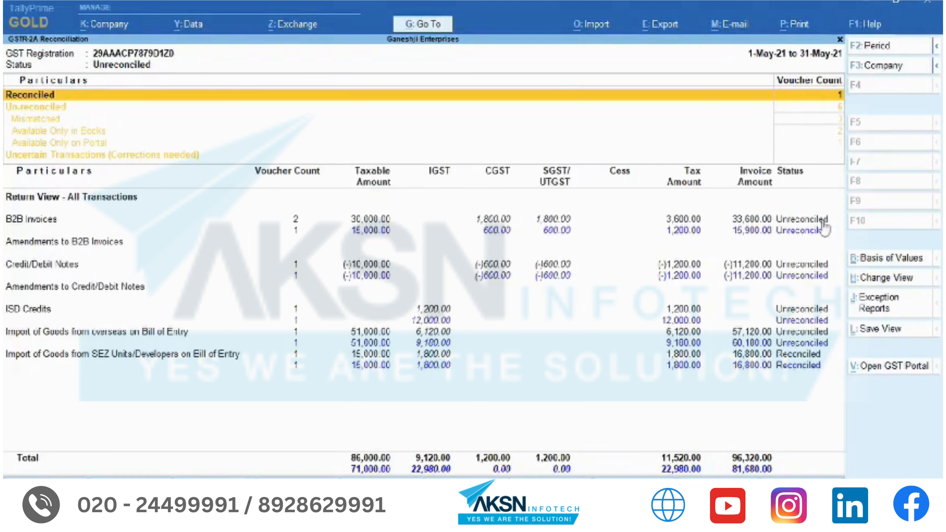
pyautogui.click(16, 224)
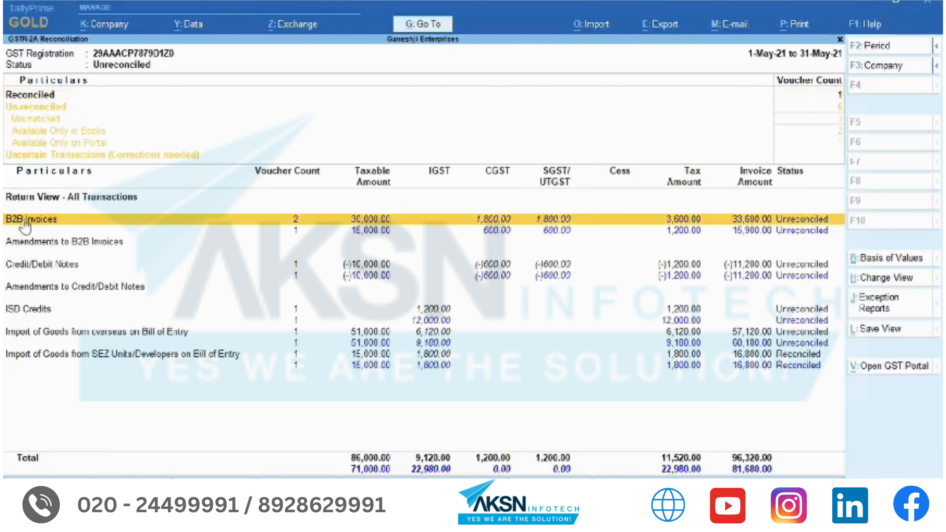
pyautogui.click(195, 359)
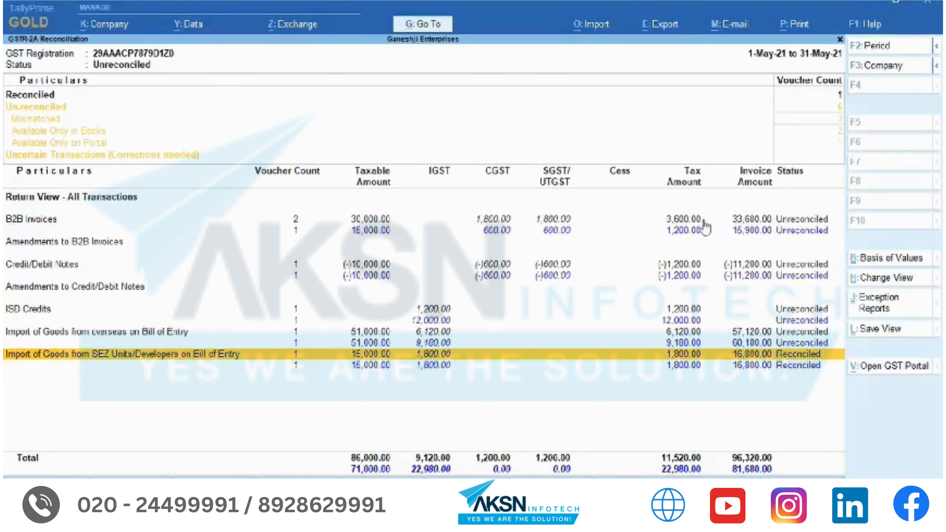
pyautogui.click(691, 224)
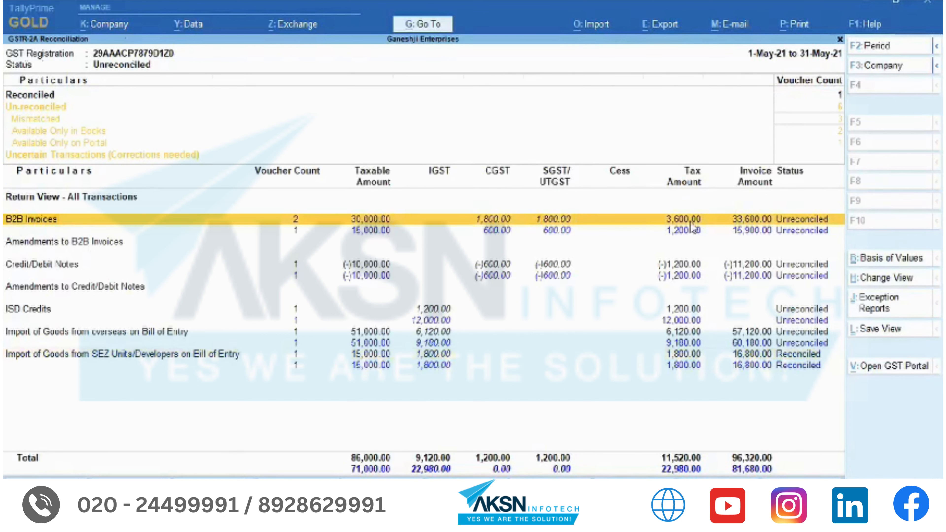
pyautogui.click(691, 226)
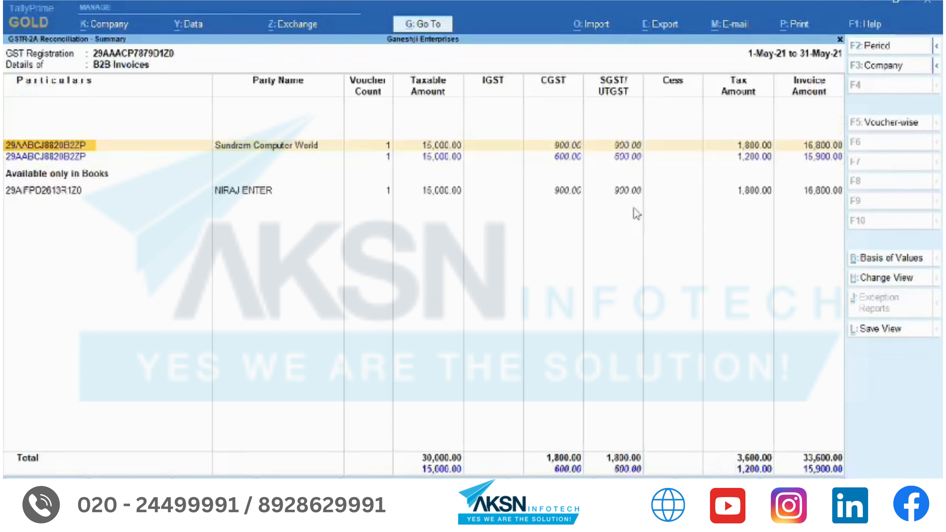
pyautogui.click(891, 123)
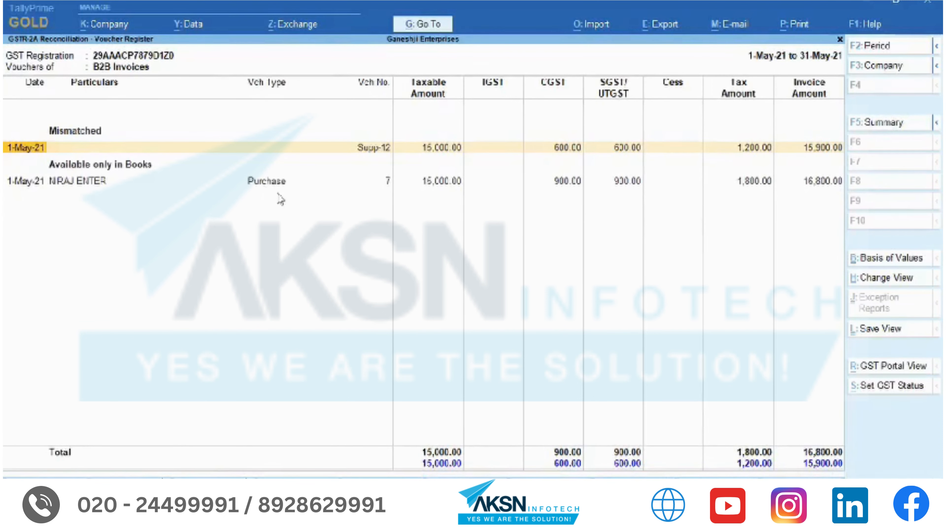
pyautogui.click(275, 185)
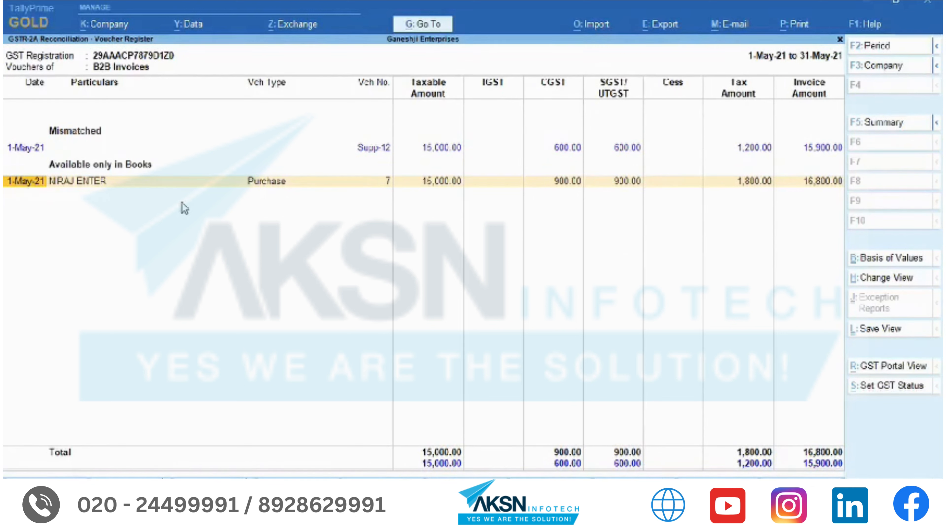
pyautogui.press('Escape')
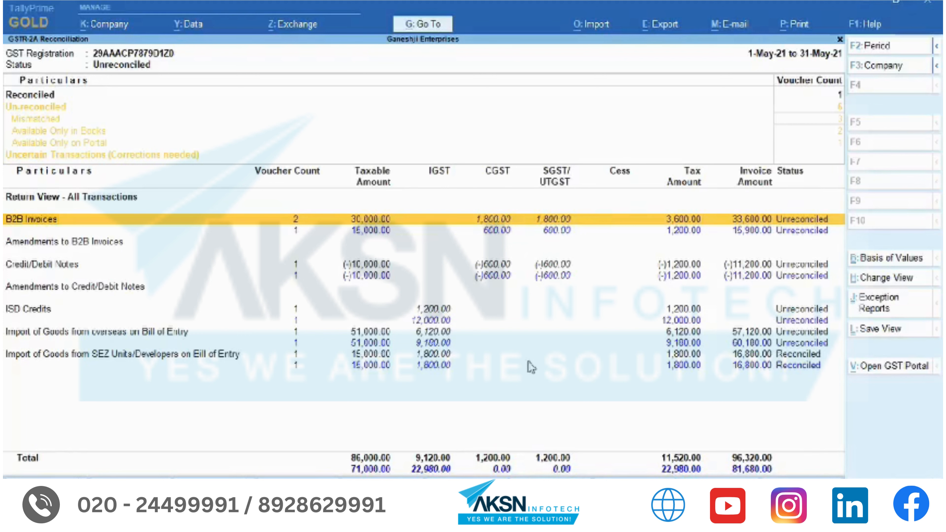
pyautogui.press('Escape')
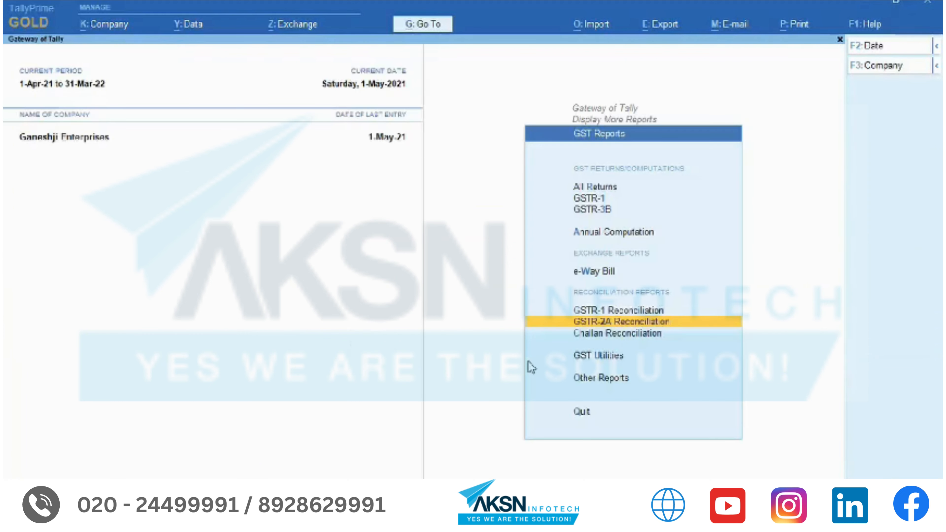
pyautogui.press('Return')
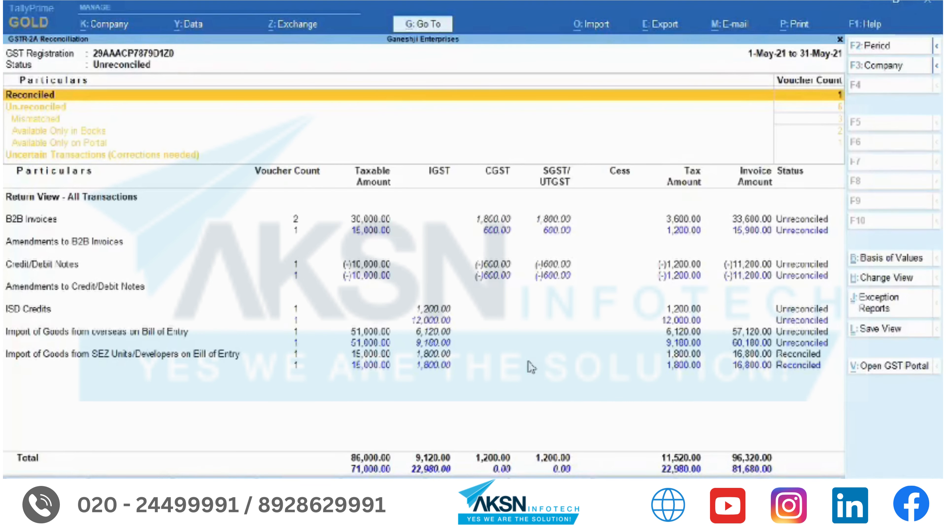
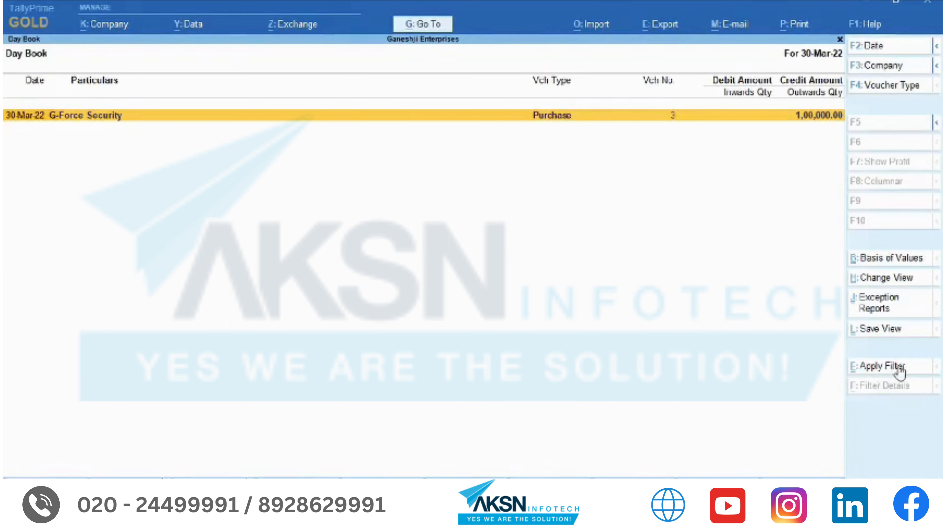
# - Clear the Day Book date so it covers the full 1-Apr-21 to 30-Mar-22 period
pyautogui.press('F2')
pyautogui.press('BackSpace')
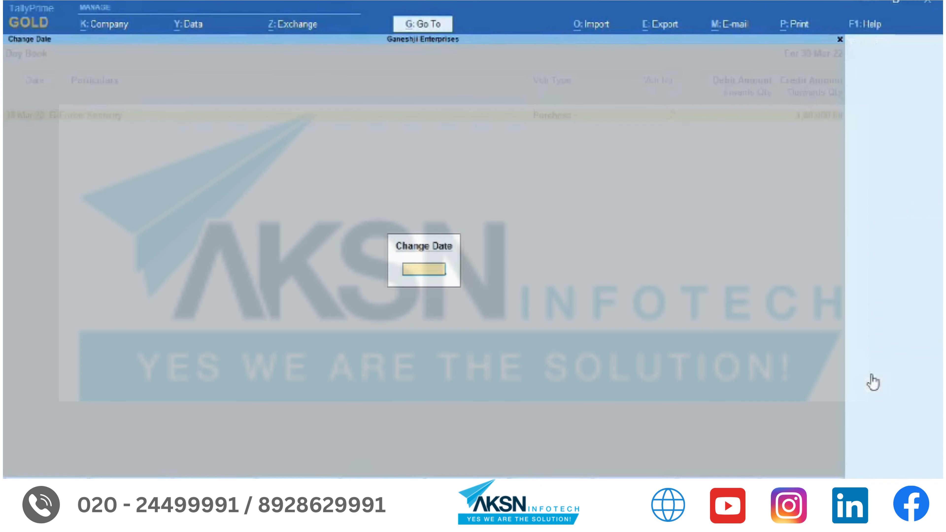
pyautogui.press('Return')
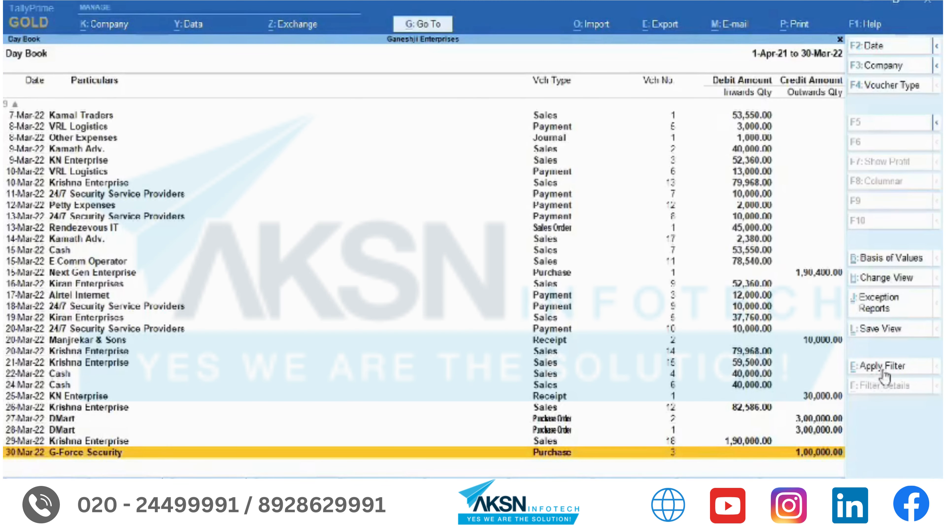
# - Filter the Day Book to vouchers mentioning Cash, then move to the 3-Mar-22 Next Gen Enterprise voucher
pyautogui.click(882, 369)
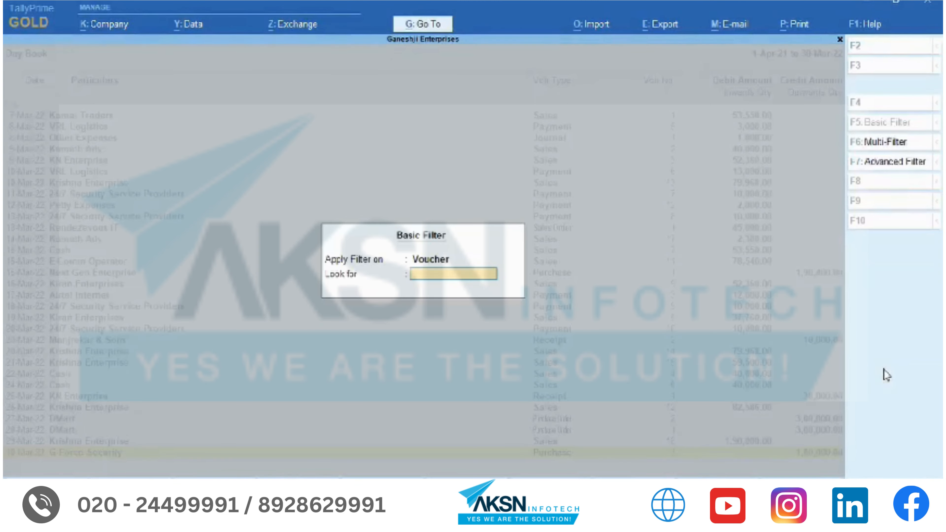
pyautogui.write('Cash')
pyautogui.press('Return')
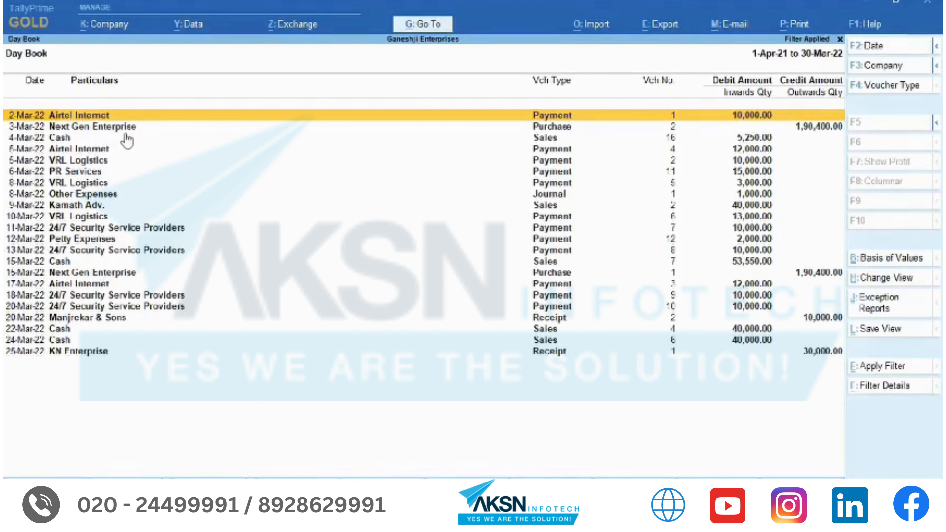
pyautogui.press('Down')
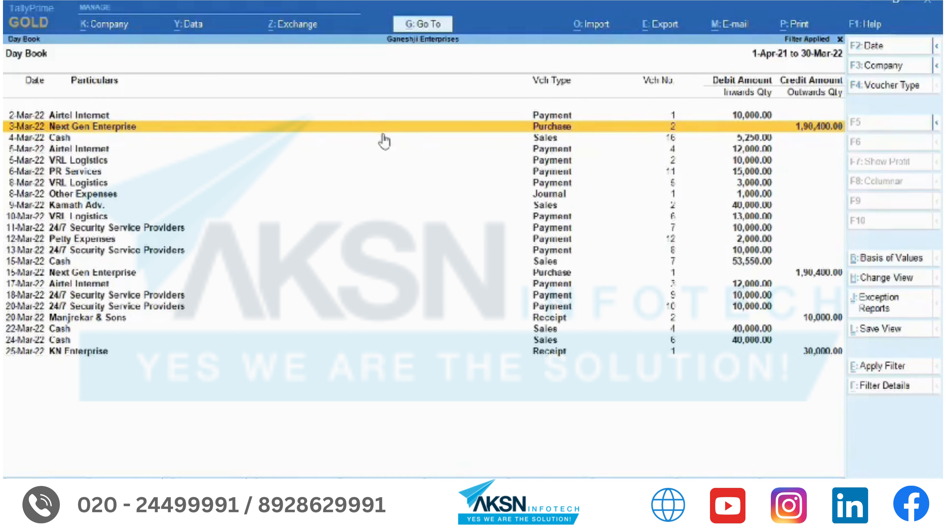
pyautogui.click(884, 392)
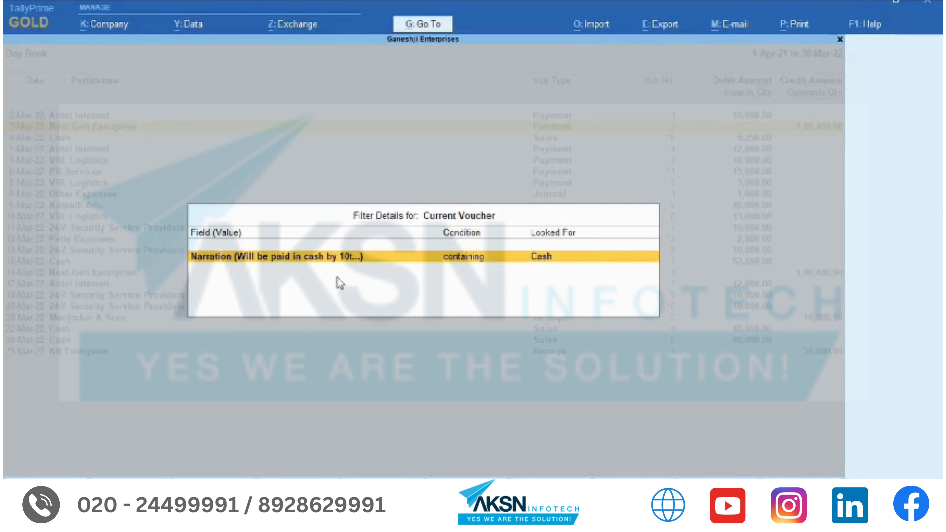
pyautogui.press('Escape')
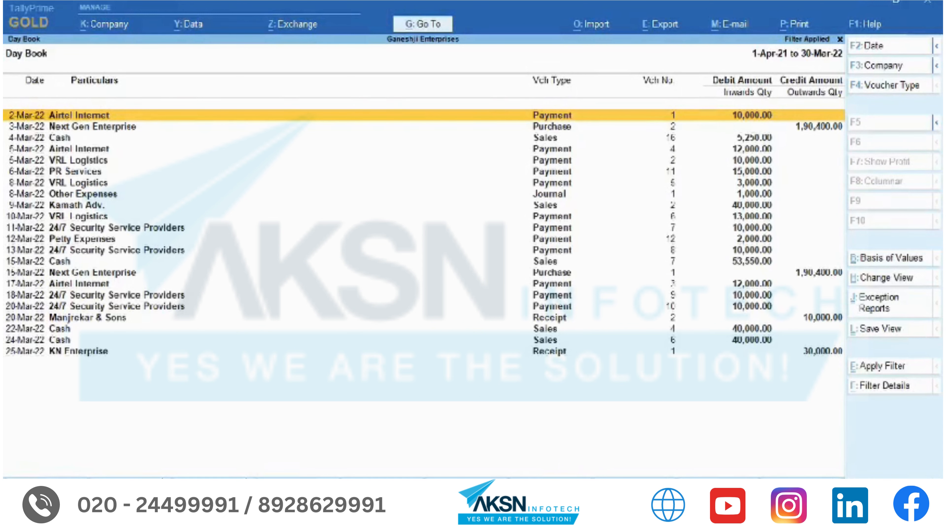
# - Replace the Cash filter with Sunday and check the matched field in Filter Details
pyautogui.click(891, 369)
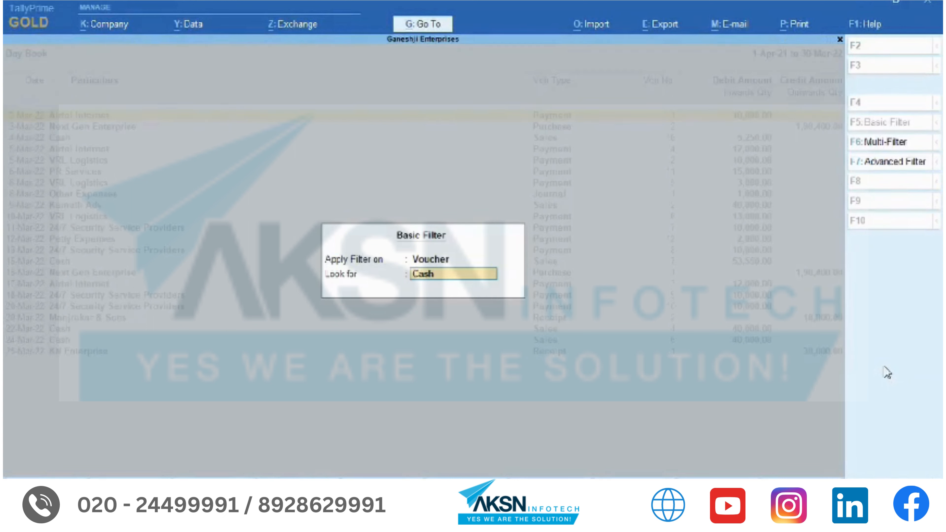
pyautogui.write('Sunday,')
pyautogui.press('Return')
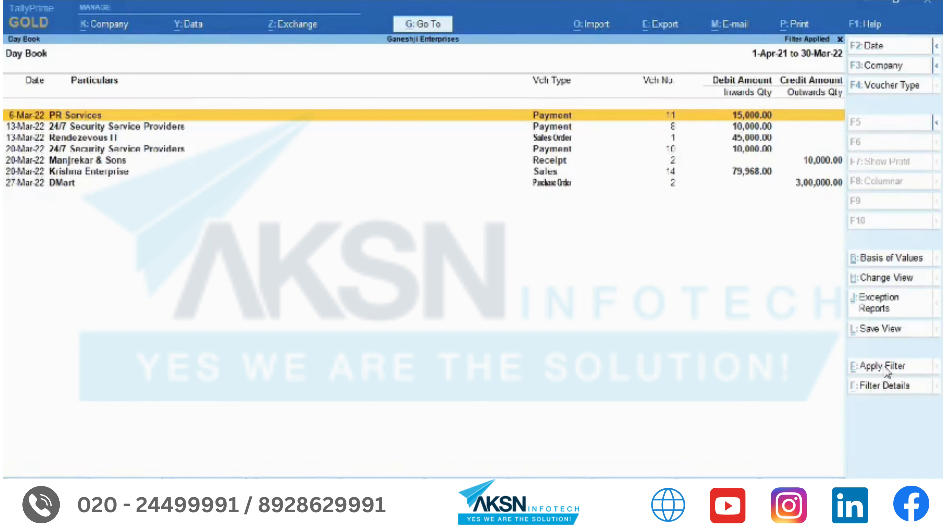
pyautogui.click(877, 395)
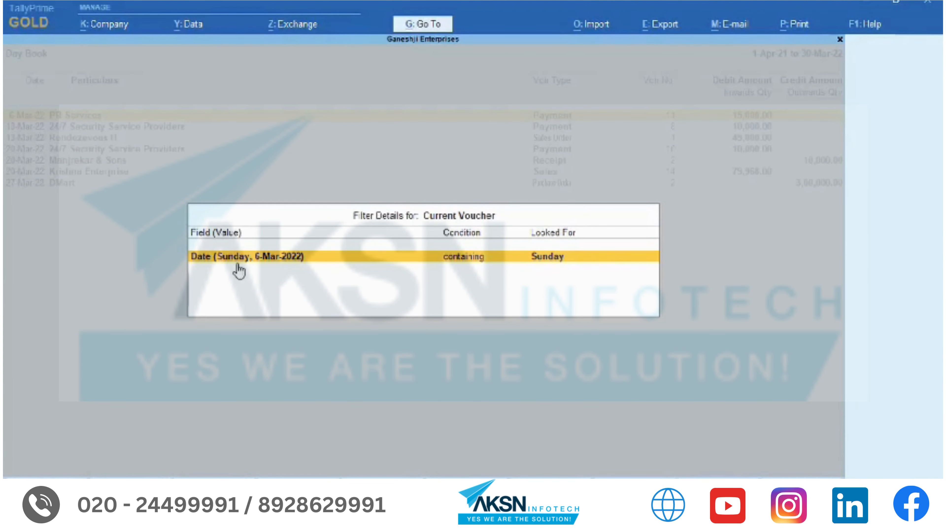
pyautogui.click(241, 325)
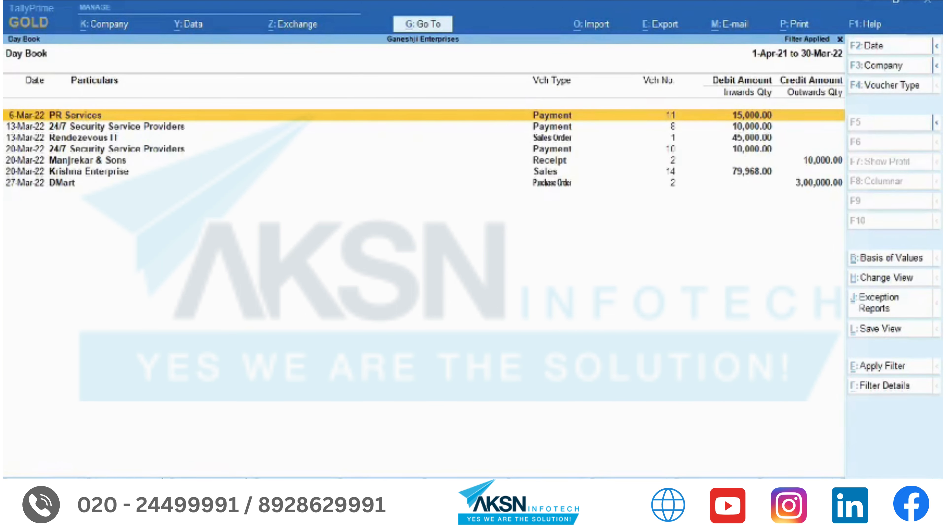
# - Leave the Day Book and open the Stock Summary listed by stock item
pyautogui.press('Escape')
pyautogui.press('Escape')
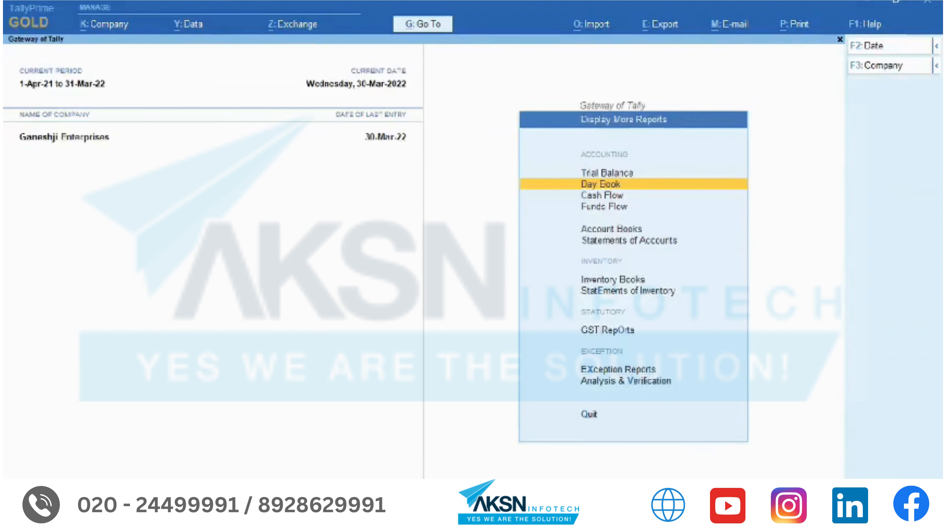
pyautogui.press('Escape')
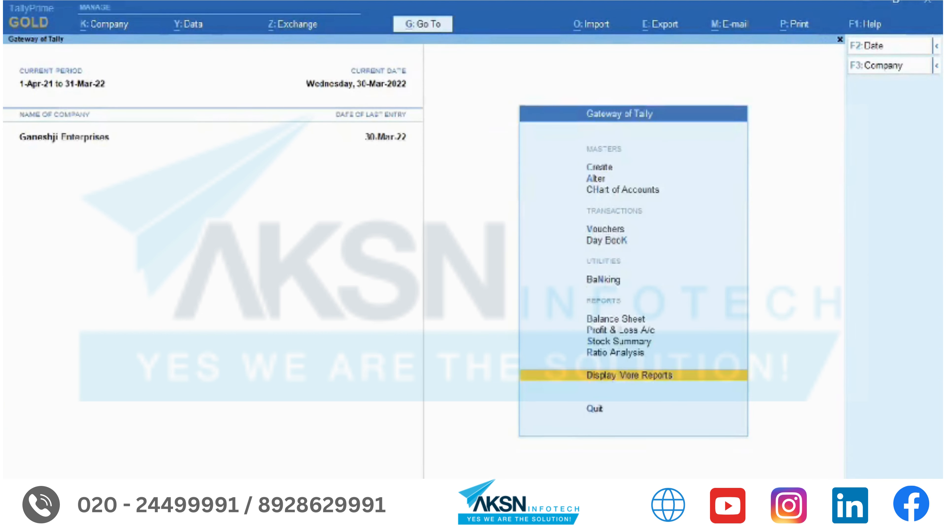
pyautogui.press('s')
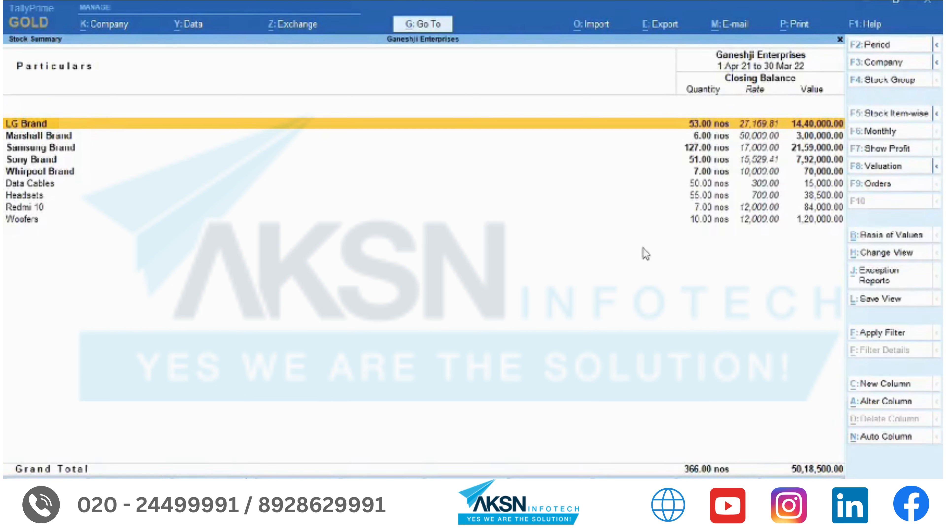
pyautogui.click(880, 121)
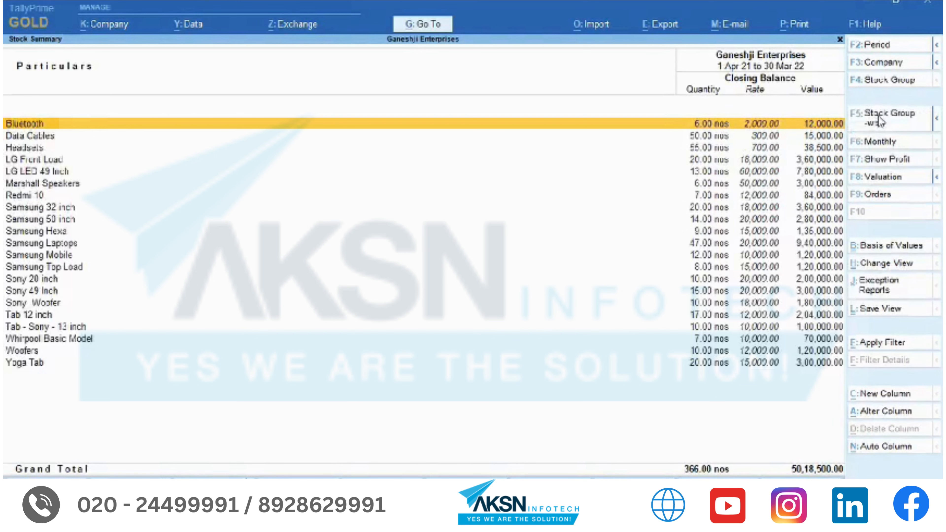
# - Filter stock items to HSN/SAC equal to 8525, then close the report
pyautogui.click(876, 344)
pyautogui.press('F12')
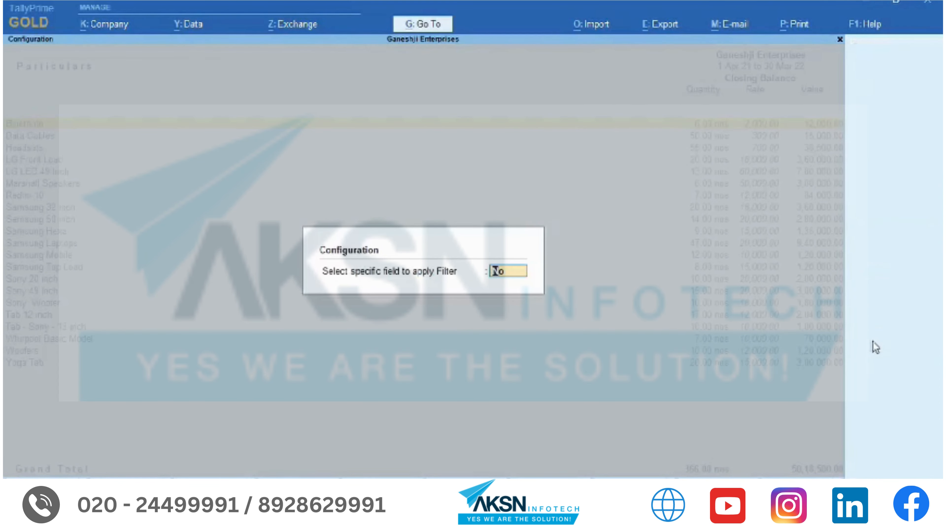
pyautogui.write('y')
pyautogui.press('Return')
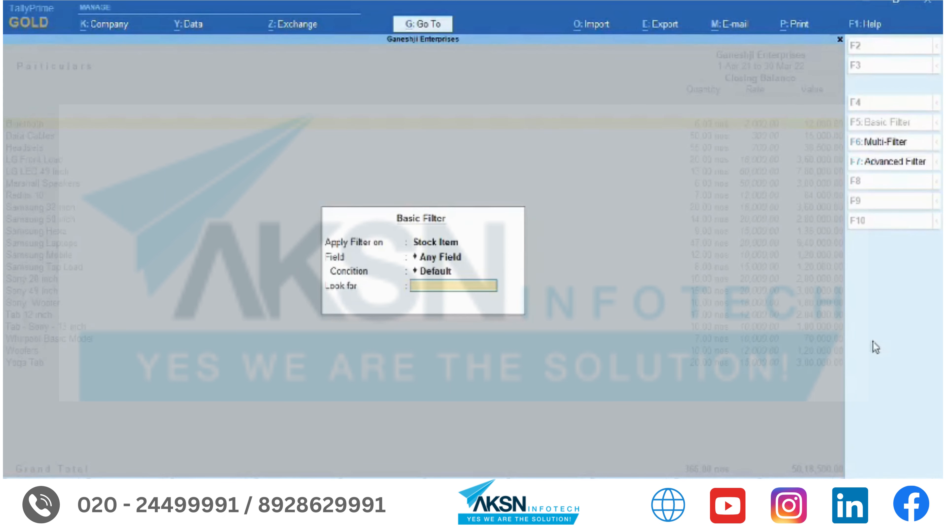
pyautogui.press('Up')
pyautogui.write('Hsn')
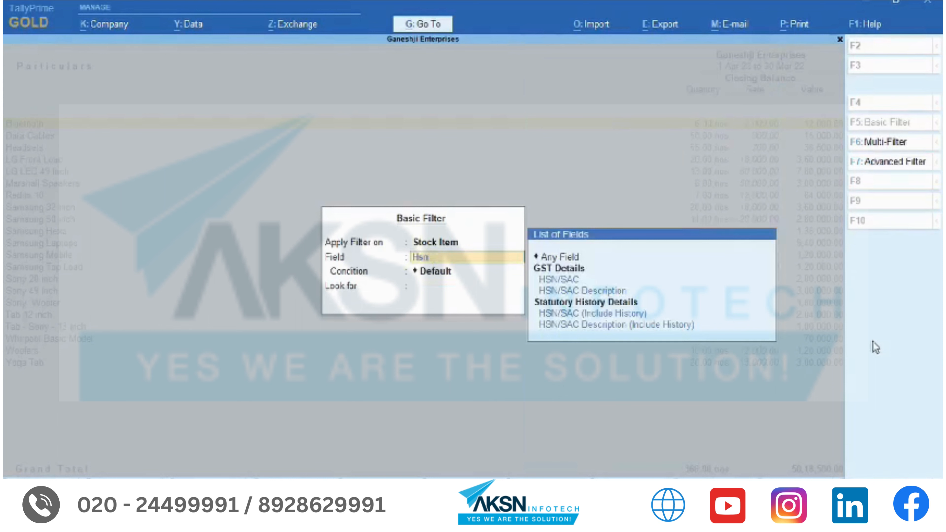
pyautogui.press('Return')
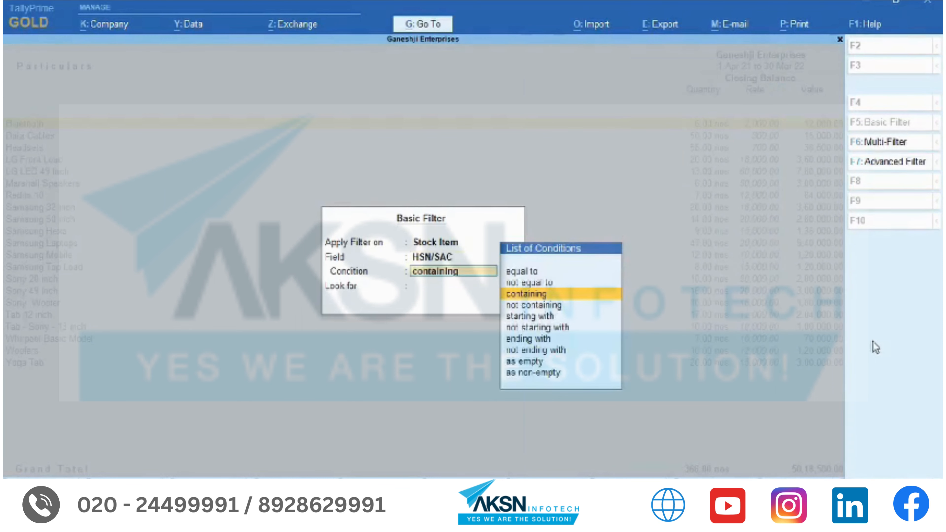
pyautogui.press('Up')
pyautogui.press('Up')
pyautogui.press('Return')
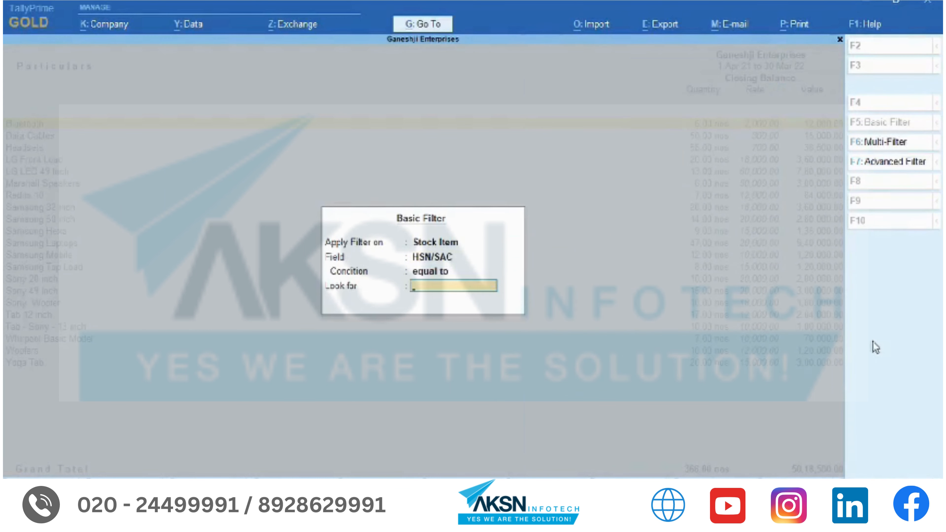
pyautogui.write('8525')
pyautogui.press('Return')
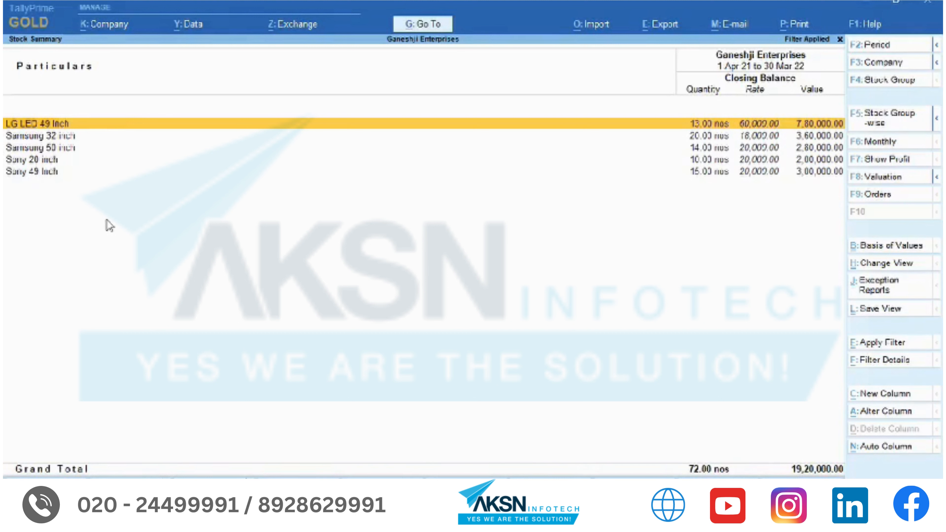
pyautogui.press('Escape')
pyautogui.press('Escape')
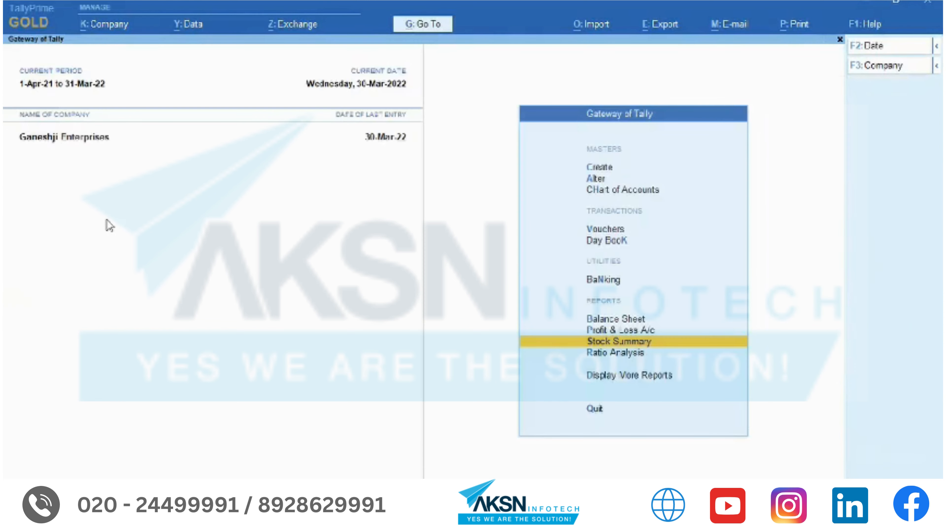
# - Open the Sales Register's March sales vouchers
pyautogui.press('d')
pyautogui.press('a')
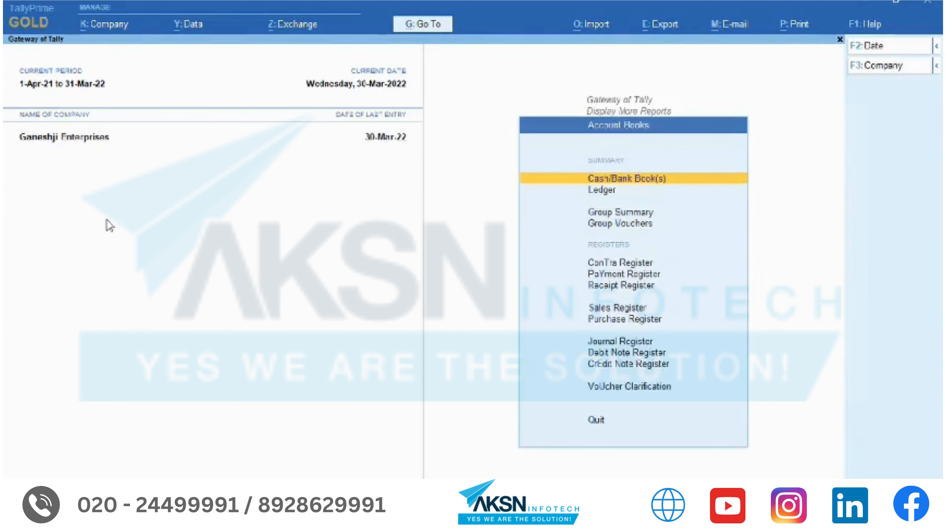
pyautogui.press('s')
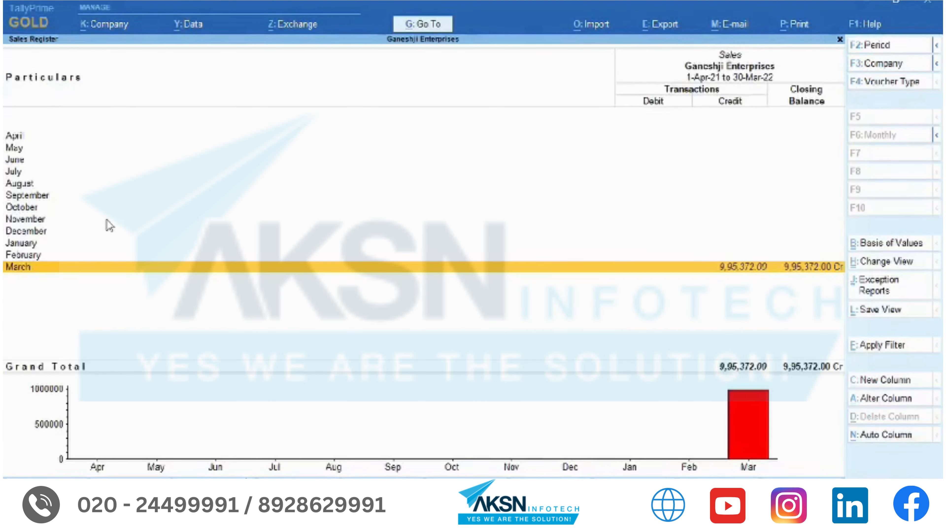
pyautogui.press('Return')
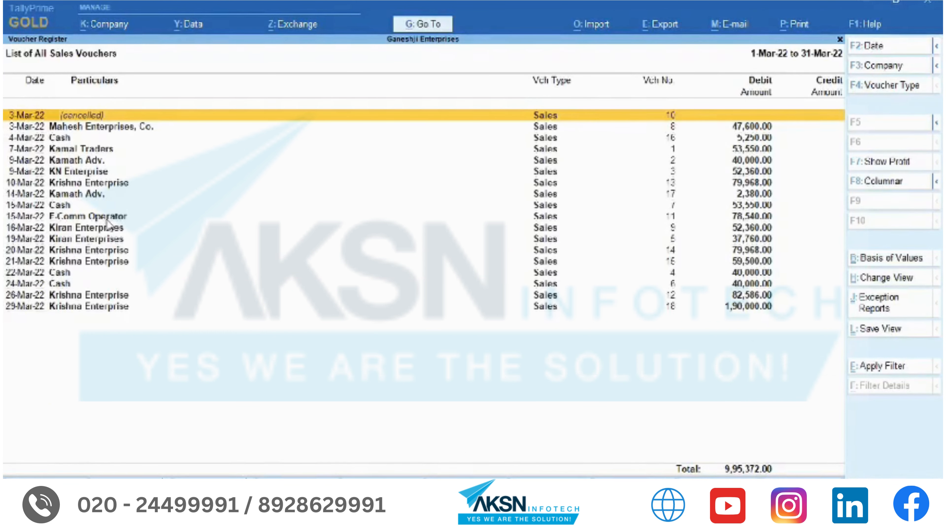
# - Set a multi-field filter condition: Ledger Name equal to Cash
pyautogui.click(872, 367)
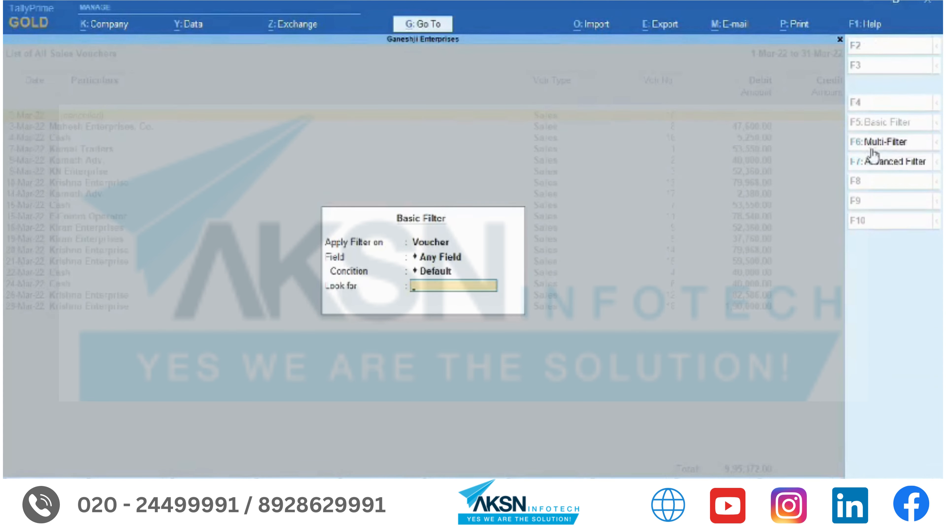
pyautogui.click(885, 149)
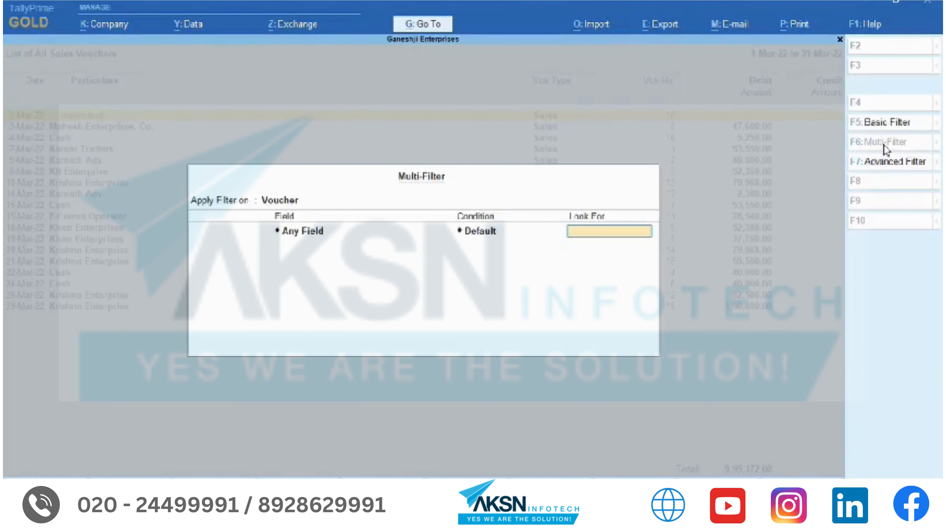
pyautogui.press('BackSpace')
pyautogui.write('Le')
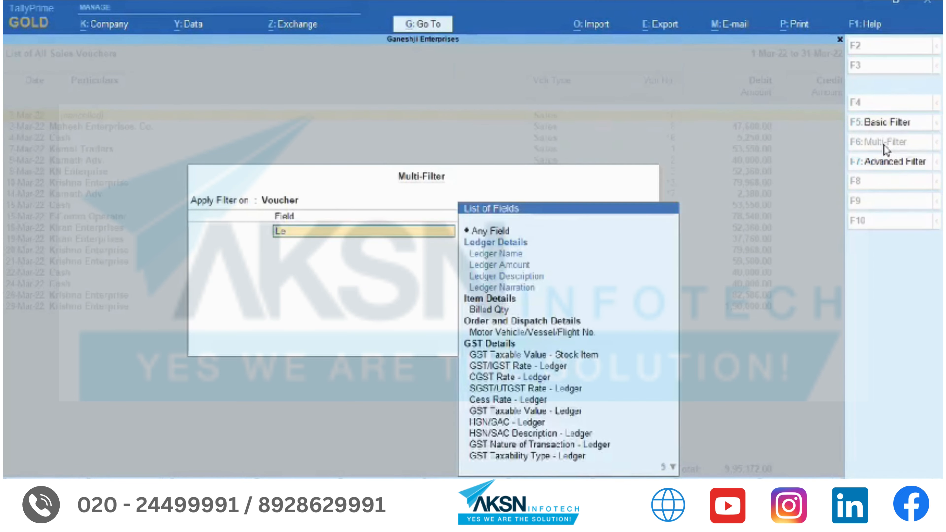
pyautogui.press('Return')
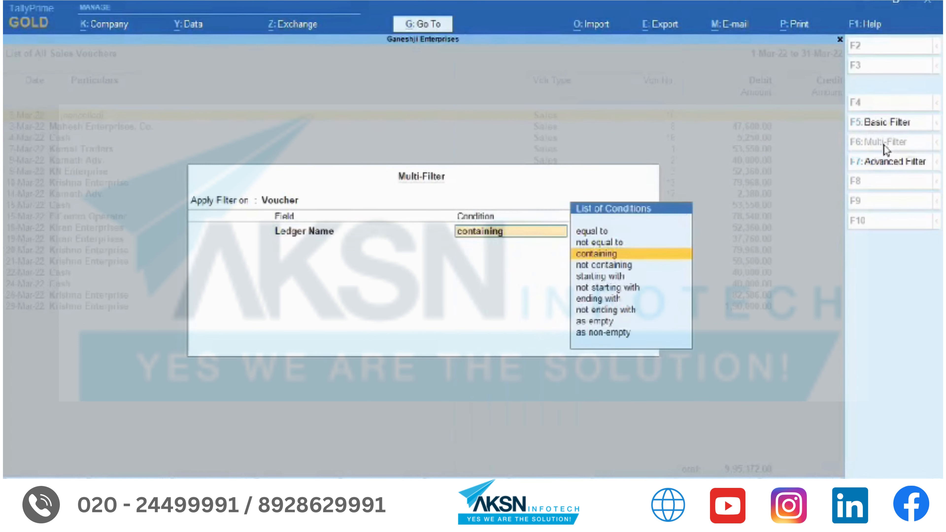
pyautogui.press('Up')
pyautogui.press('Up')
pyautogui.press('Return')
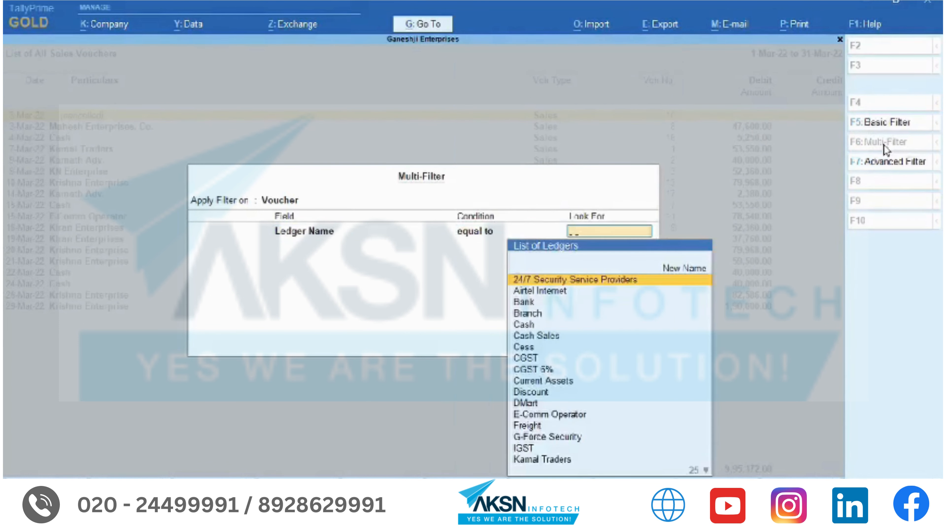
pyautogui.write('Cas')
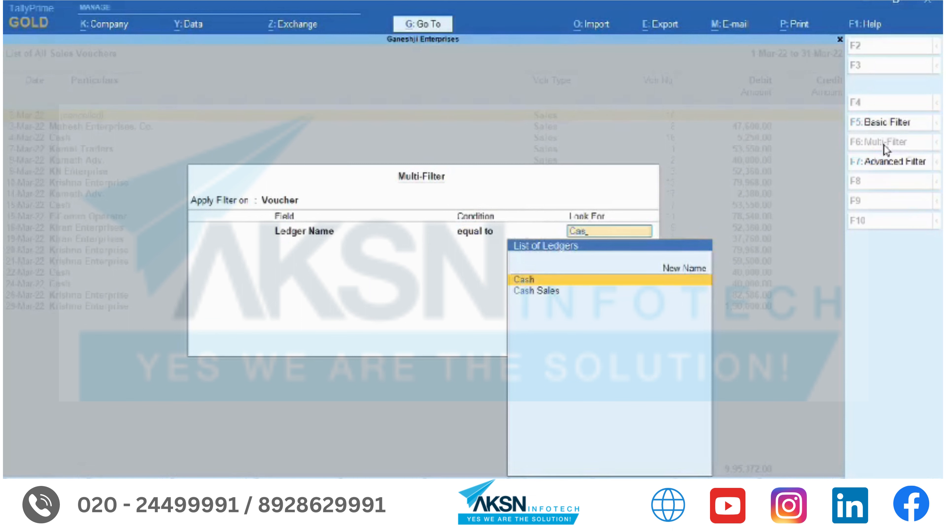
pyautogui.press('Return')
# - Add an 'and' condition Ledger Amount greater than 20000 and apply the filter
pyautogui.press('Down')
pyautogui.press('Return')
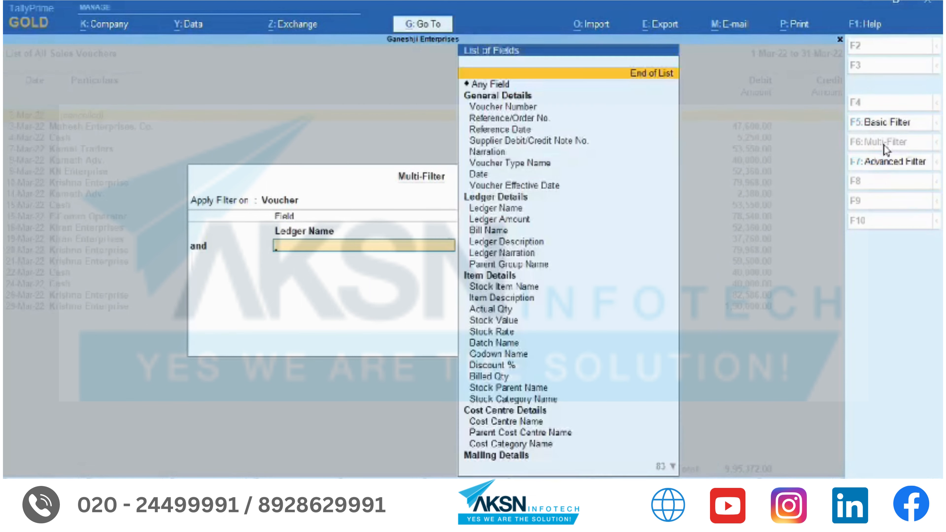
pyautogui.write('Le')
pyautogui.press('Down')
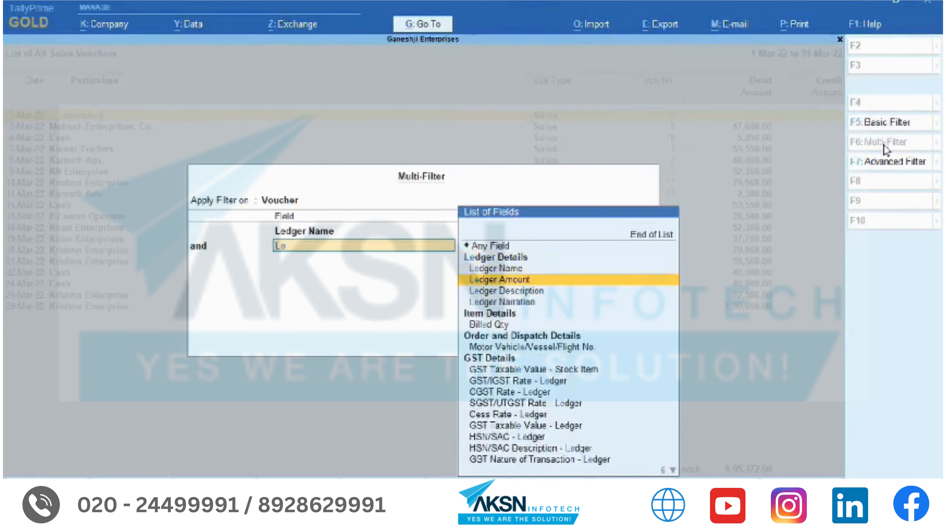
pyautogui.press('Return')
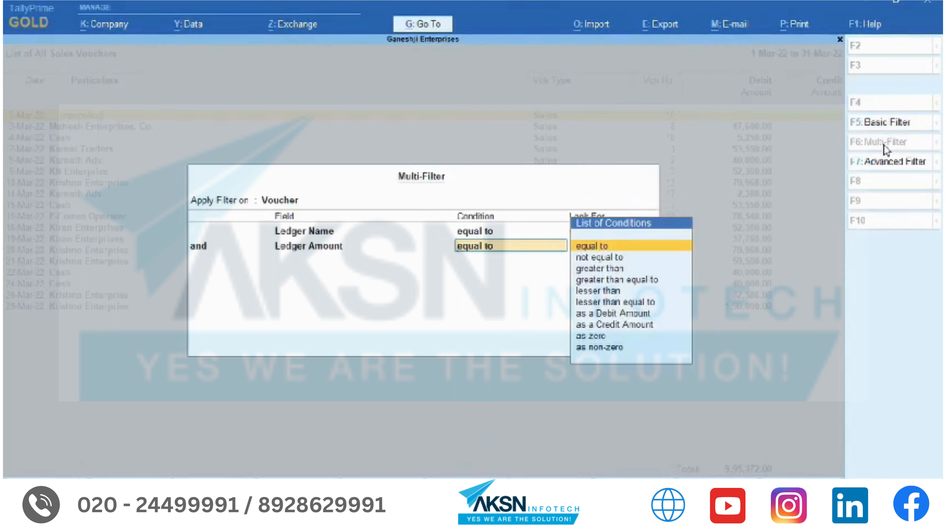
pyautogui.press('Down')
pyautogui.press('Down')
pyautogui.press('Return')
pyautogui.write('20000')
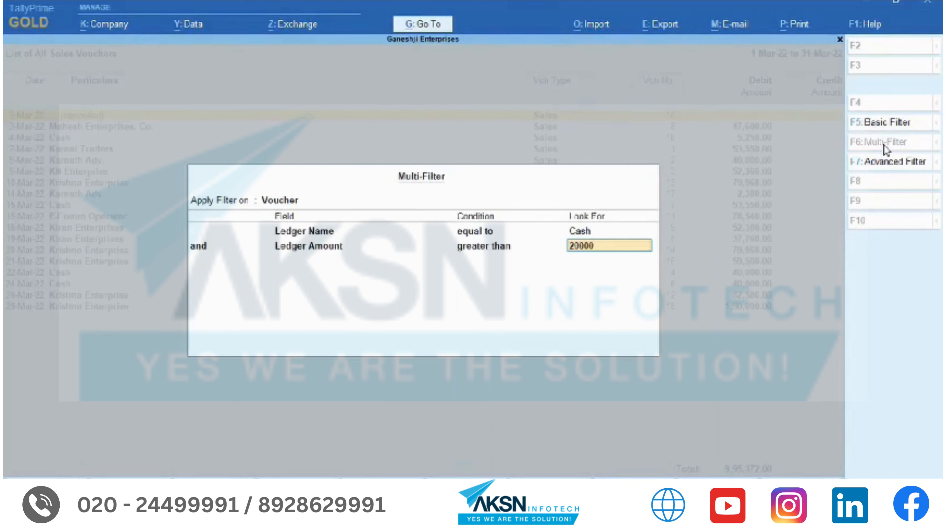
pyautogui.press('Return')
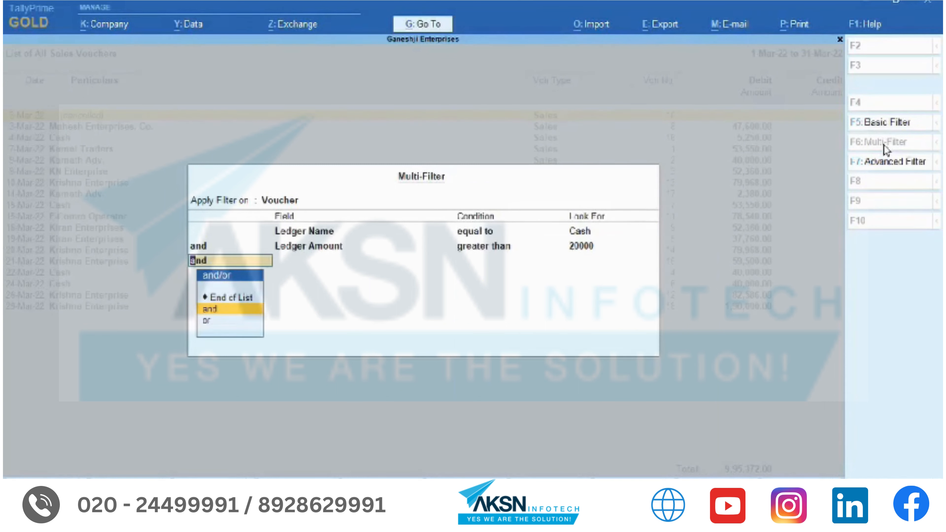
pyautogui.press('Return')
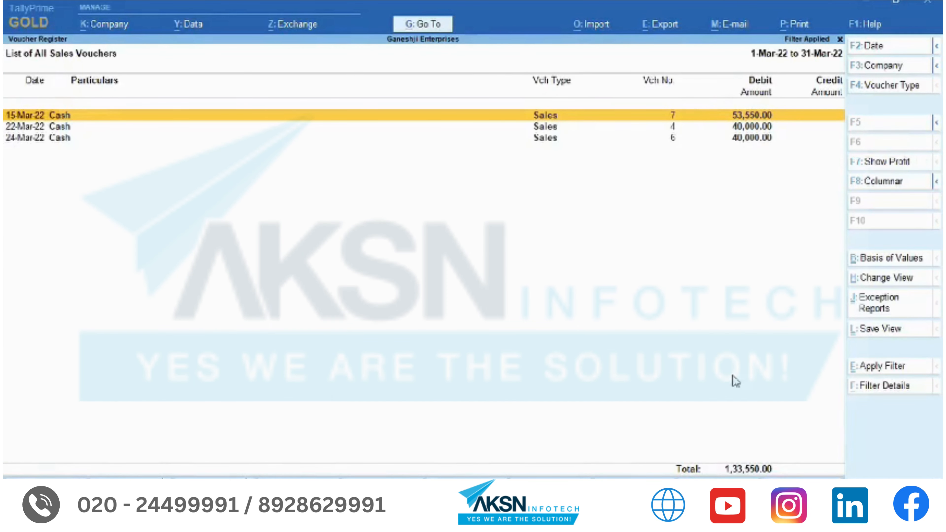
pyautogui.click(878, 373)
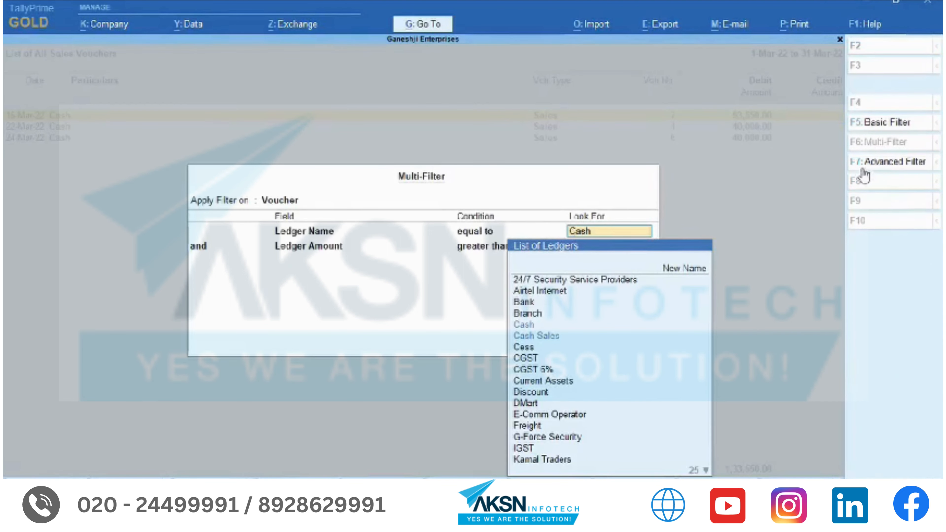
pyautogui.click(889, 164)
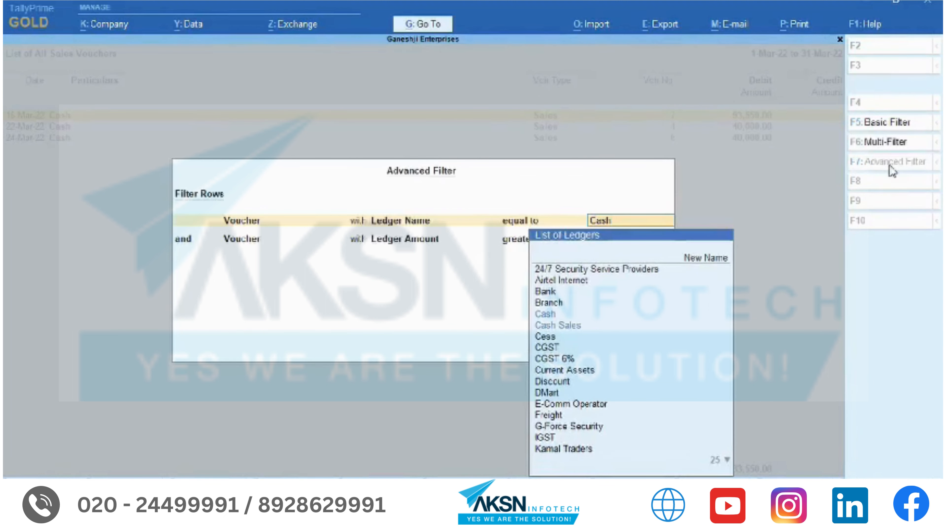
pyautogui.press('Return')
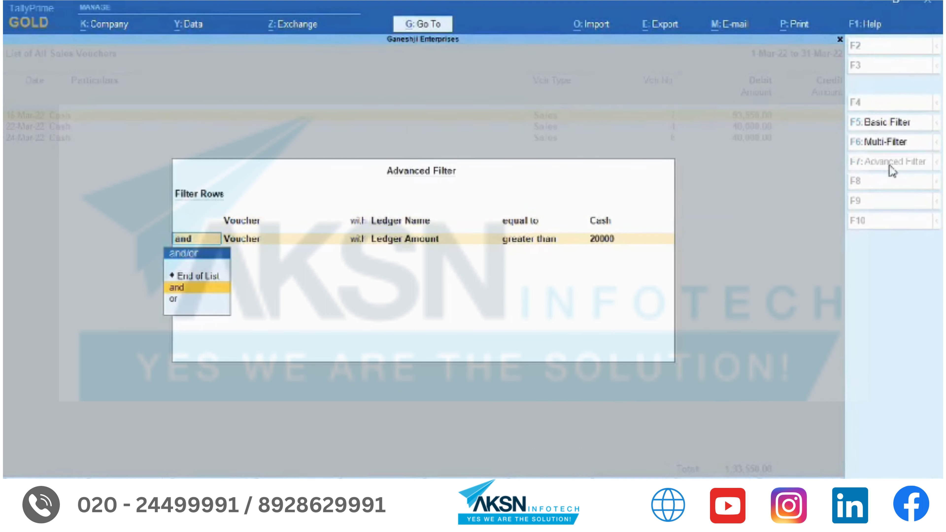
pyautogui.hotkey('ctrl', 'a')
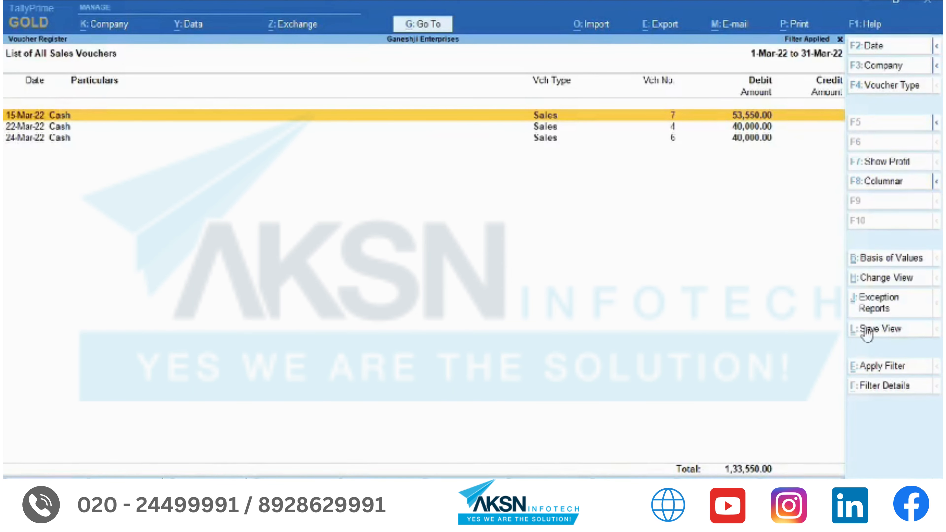
# - Save the filtered sales list as a view named 'Cash > 20K vouchers'
pyautogui.click(878, 330)
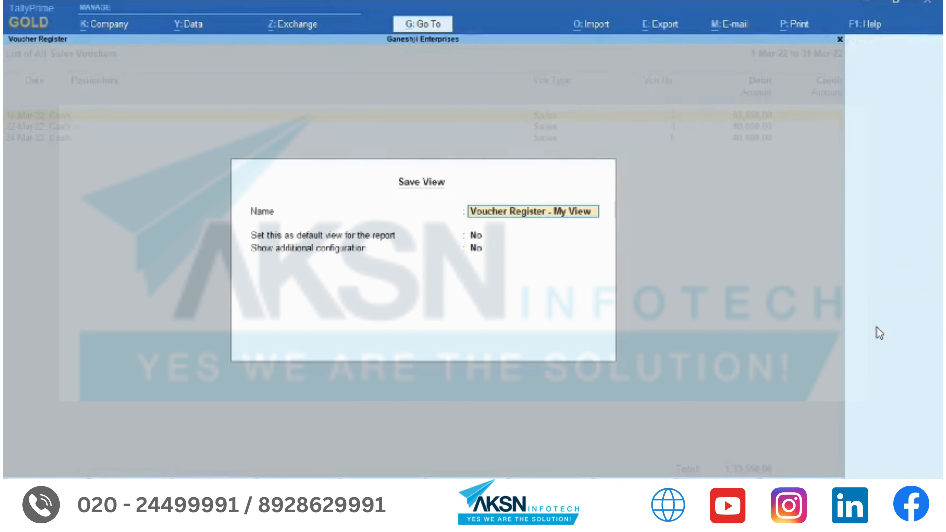
pyautogui.write('Cash > 20K vouchers')
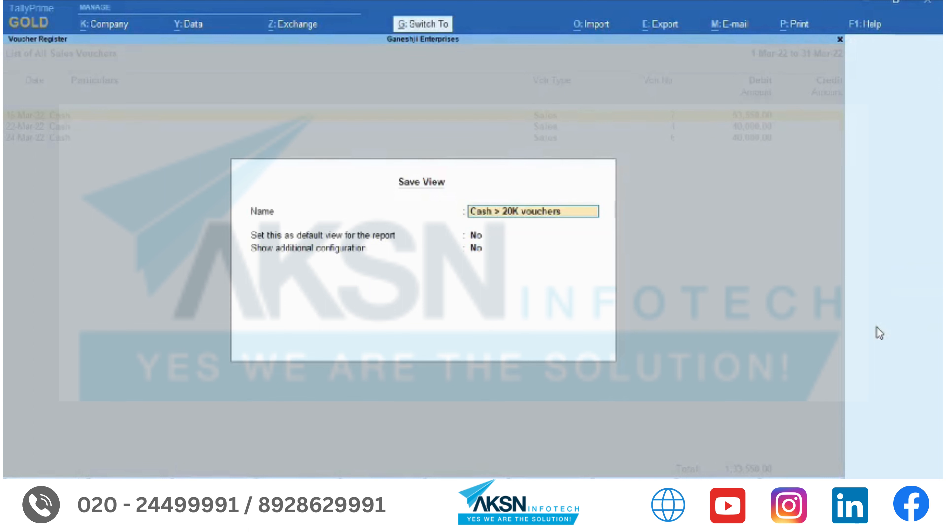
pyautogui.press('Return')
pyautogui.press('Return')
pyautogui.press('Return')
pyautogui.press('Return')
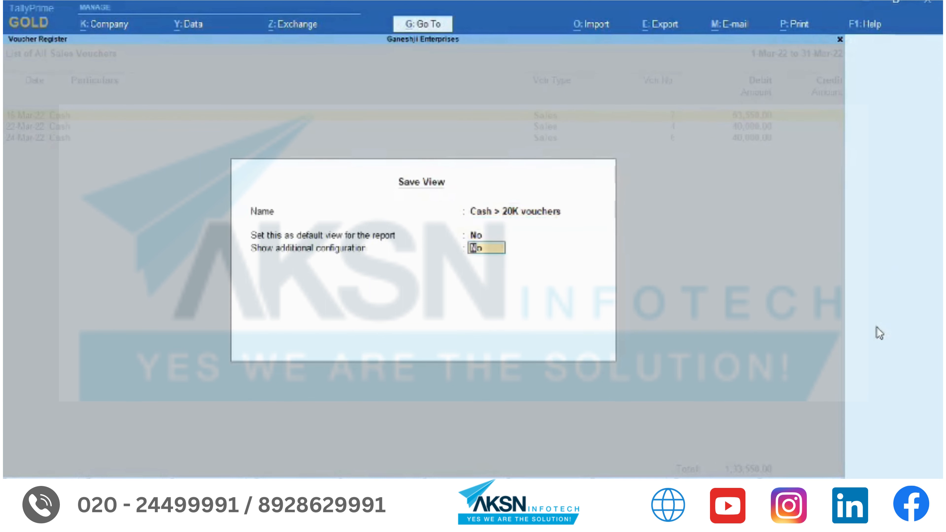
# - Return to the Gateway and find 'Cash > 20K vouchers' under saved views
pyautogui.press('Escape')
pyautogui.press('Escape')
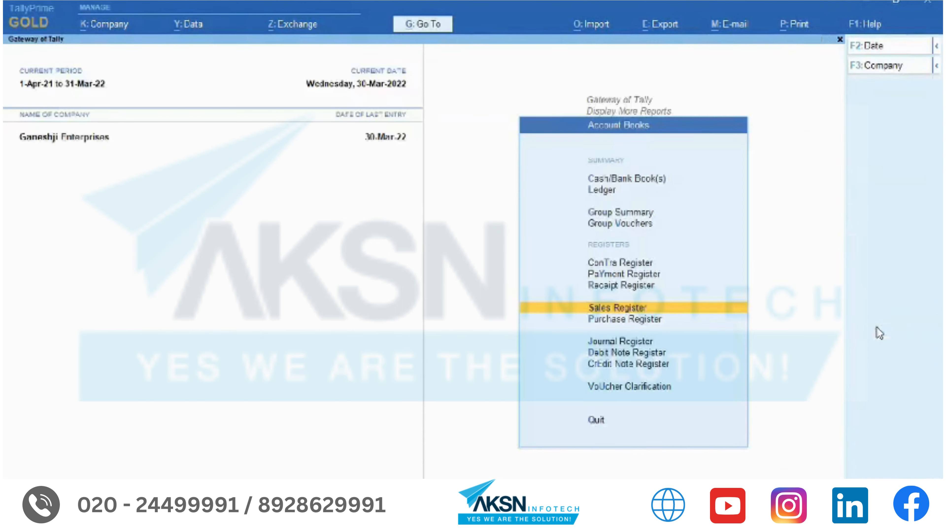
pyautogui.hotkey('alt', 'g')
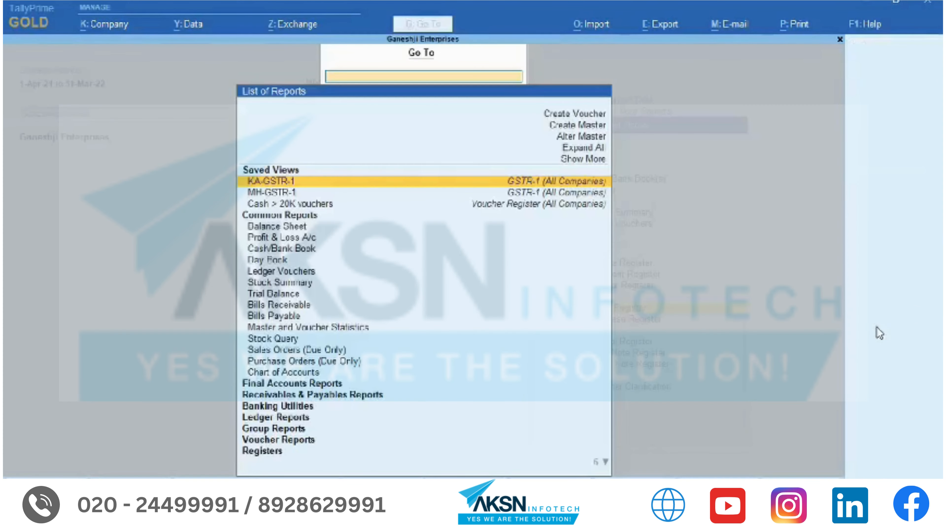
pyautogui.press('Down')
pyautogui.press('Down')
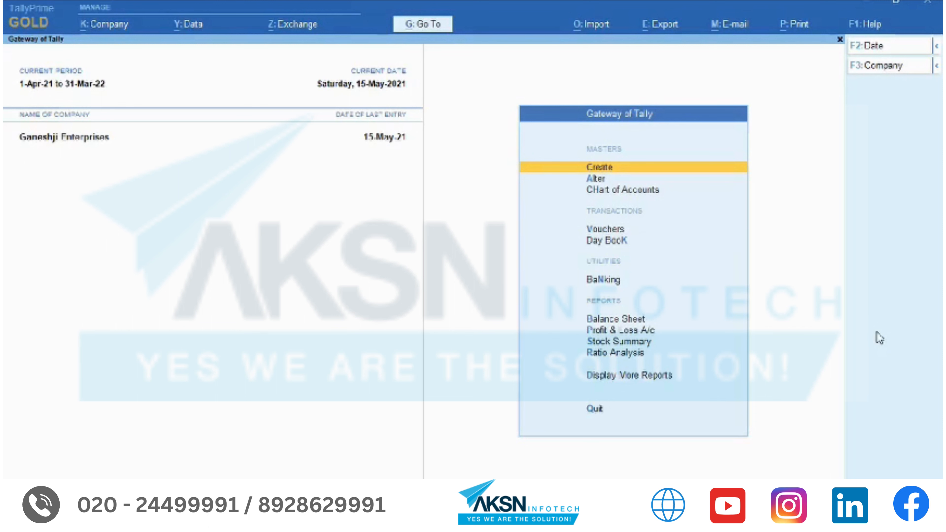
# - Open the Trial Balance with Show Transactions set to Yes for Debit and Credit columns
pyautogui.press('d')
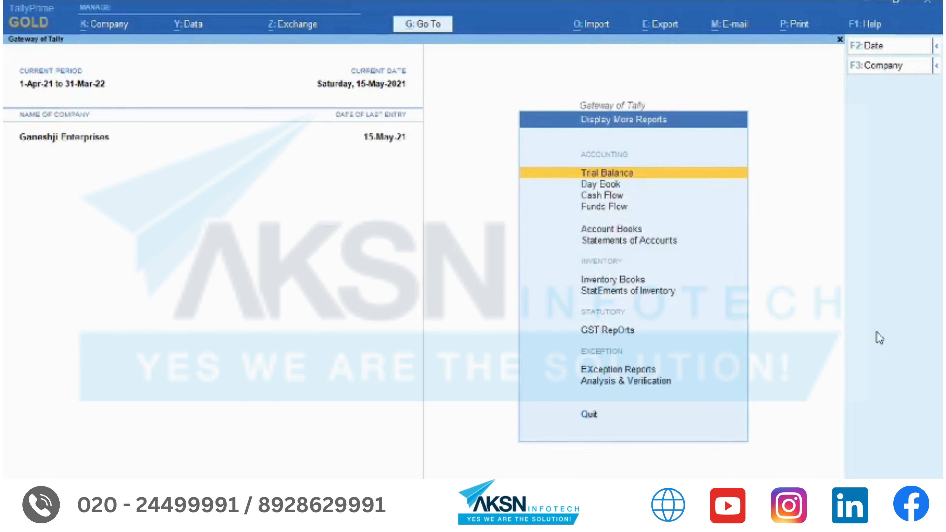
pyautogui.press('t')
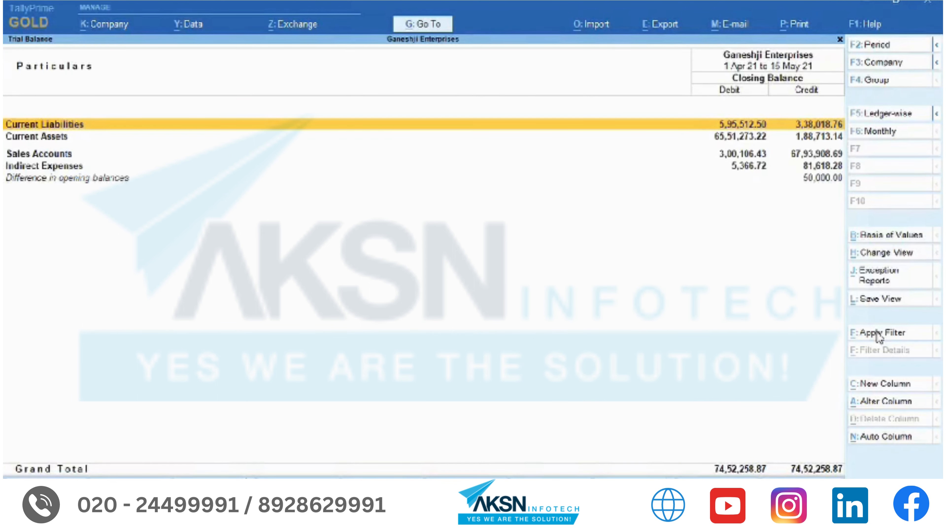
pyautogui.press('F12')
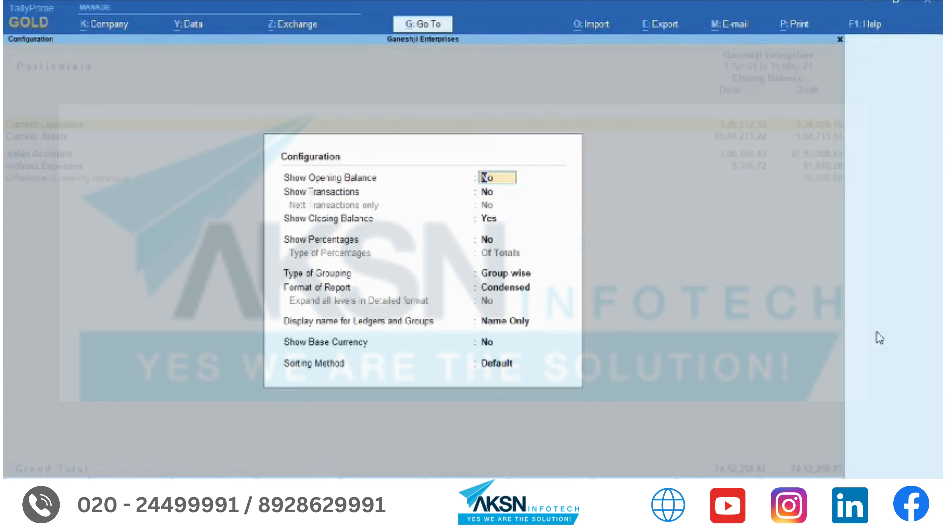
pyautogui.press('Return')
pyautogui.write('y')
pyautogui.press('Return')
pyautogui.hotkey('ctrl', 'a')
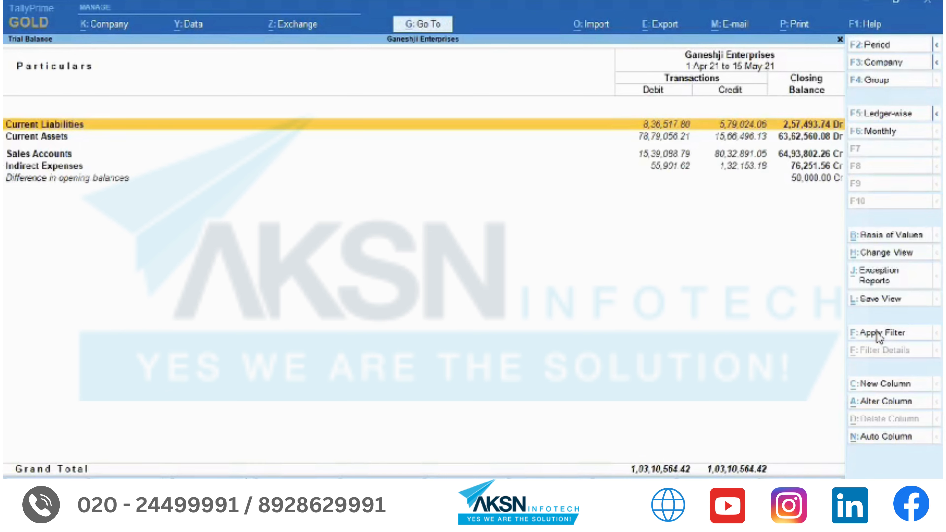
pyautogui.click(879, 335)
# - Filter Trial Balance vouchers to Company GSTIN/UIN equal to the pasted company GSTIN
pyautogui.press('BackSpace')
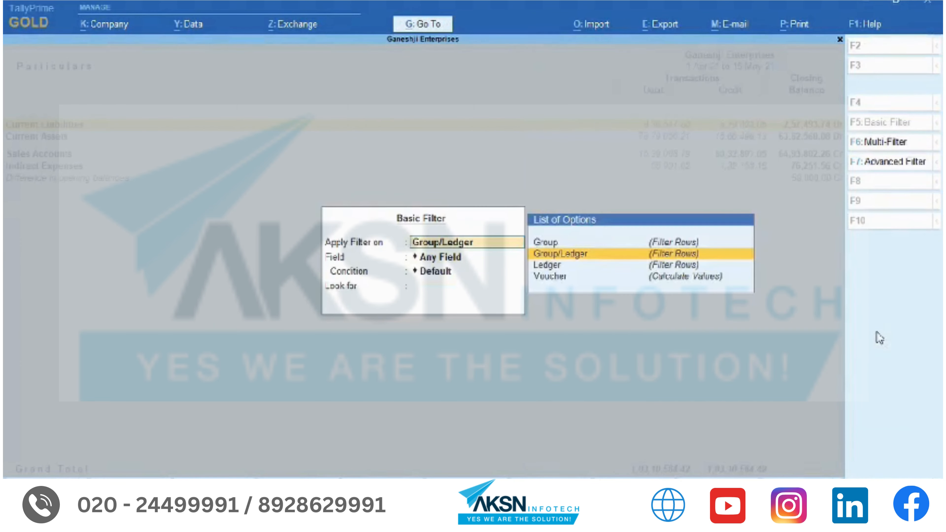
pyautogui.press('Down')
pyautogui.press('Down')
pyautogui.press('Return')
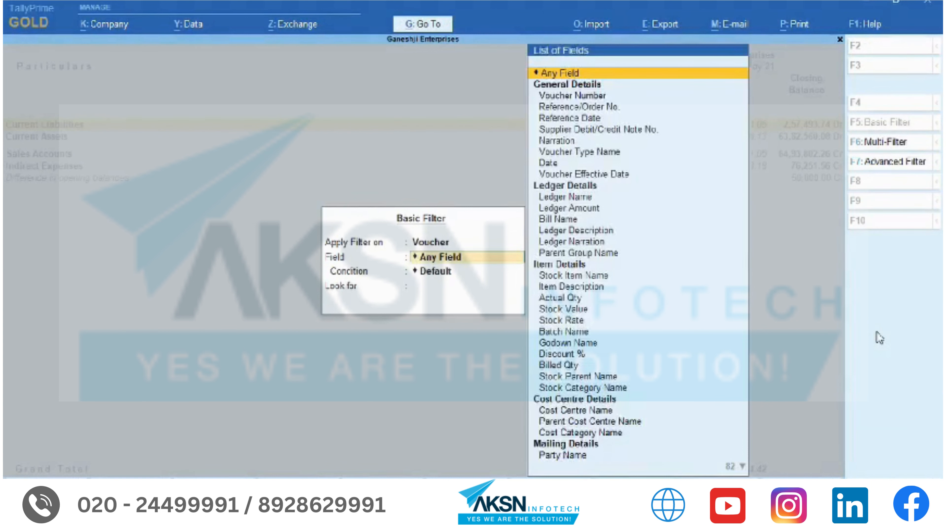
pyautogui.write('Com')
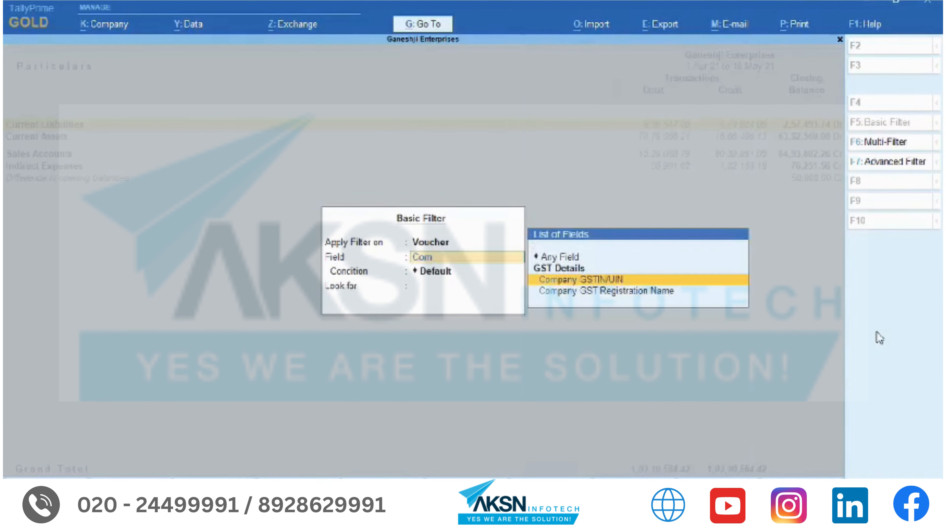
pyautogui.press('Return')
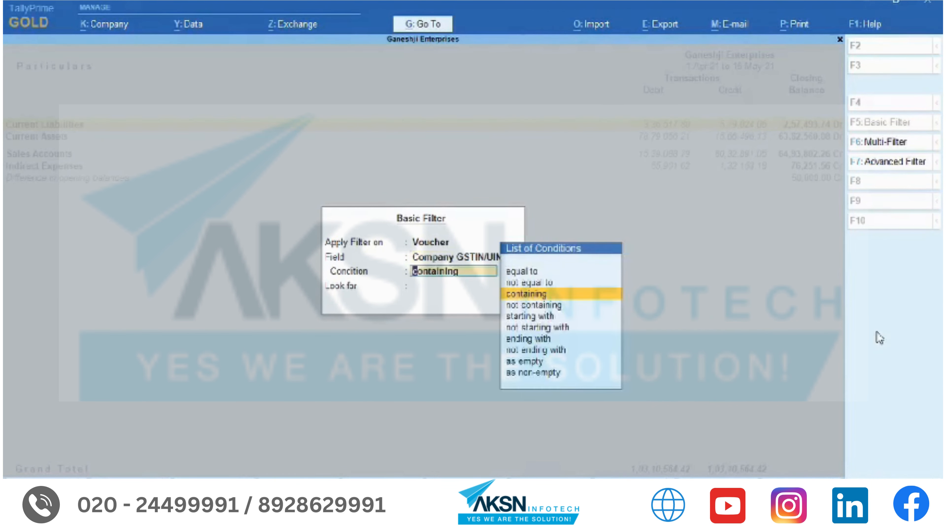
pyautogui.press('Up')
pyautogui.press('Up')
pyautogui.press('Return')
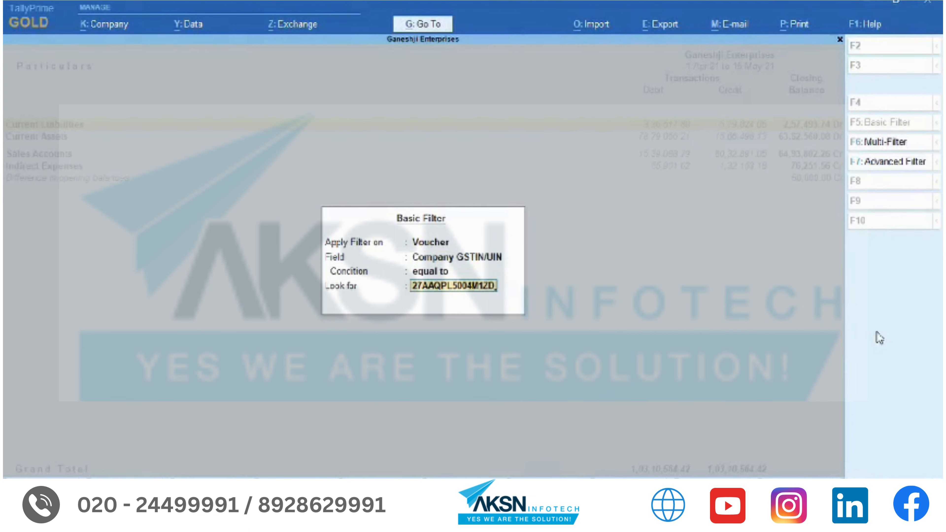
pyautogui.press('Return')
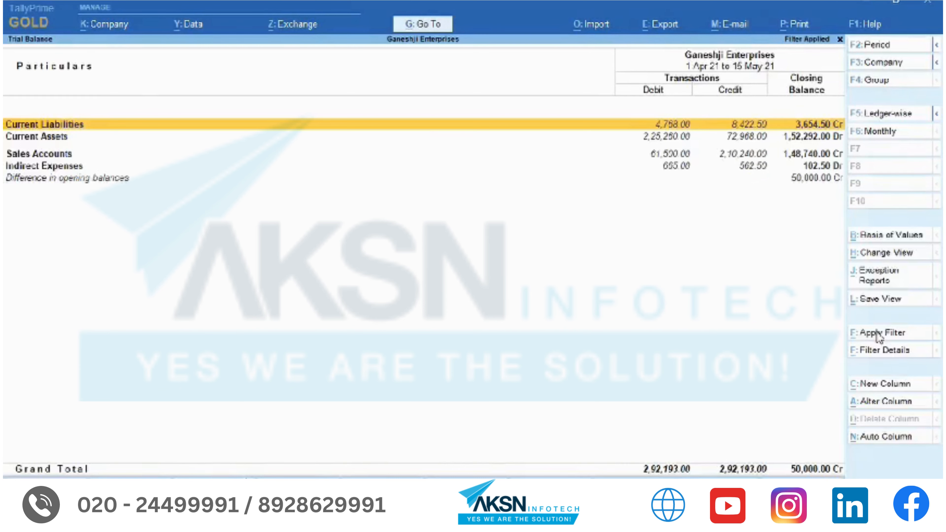